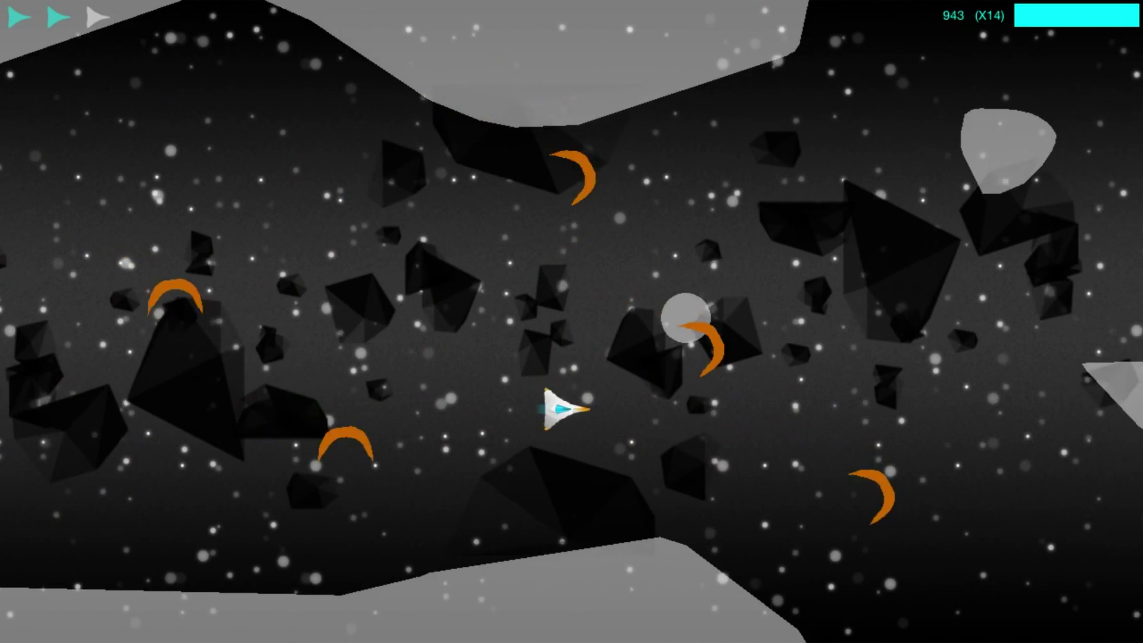
{"action": "key", "text": "Right"}
{"action": "key", "text": "Left"}
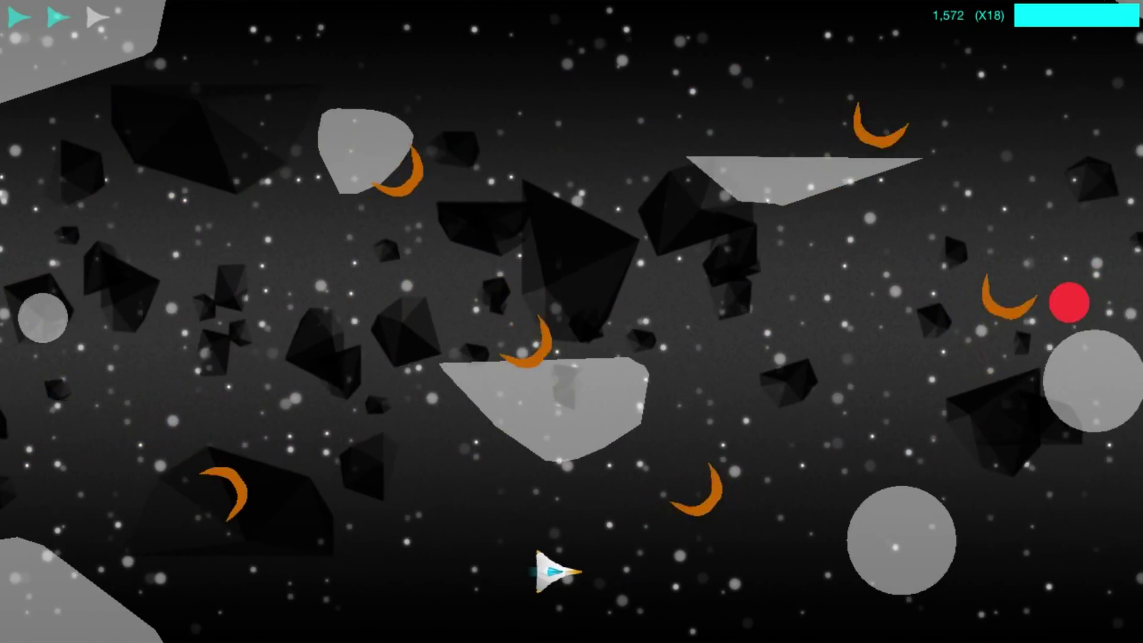
{"action": "key", "text": "Up"}
{"action": "key", "text": "Left"}
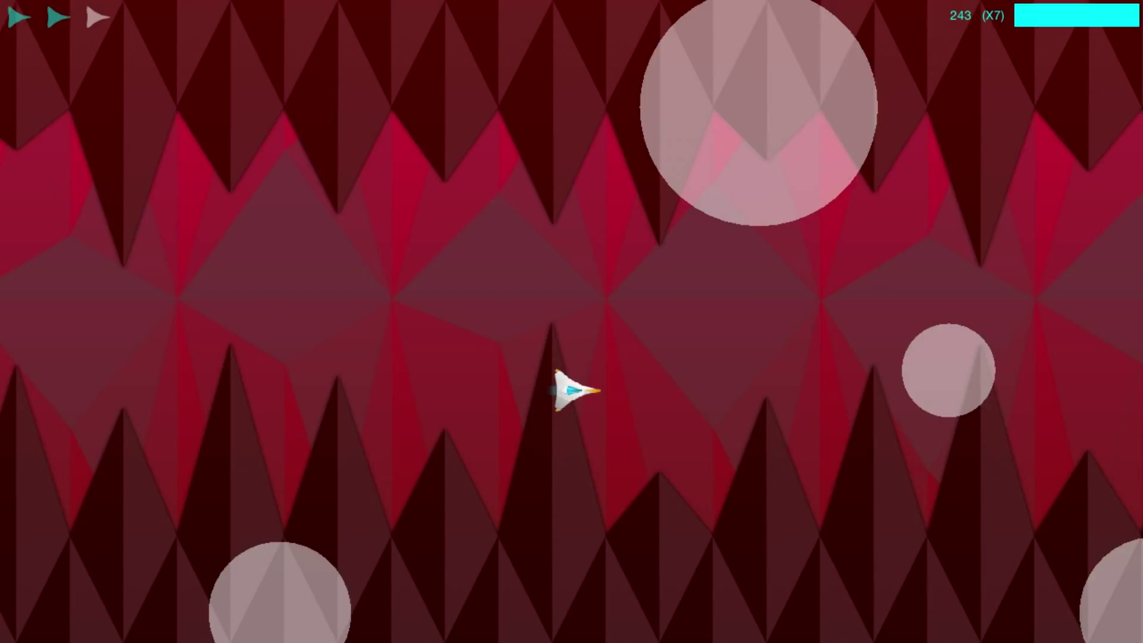
{"action": "key", "text": "Left"}
{"action": "key", "text": "Down"}
{"action": "key", "text": "Right"}
{"action": "key", "text": "Up"}
{"action": "key", "text": "Up"}
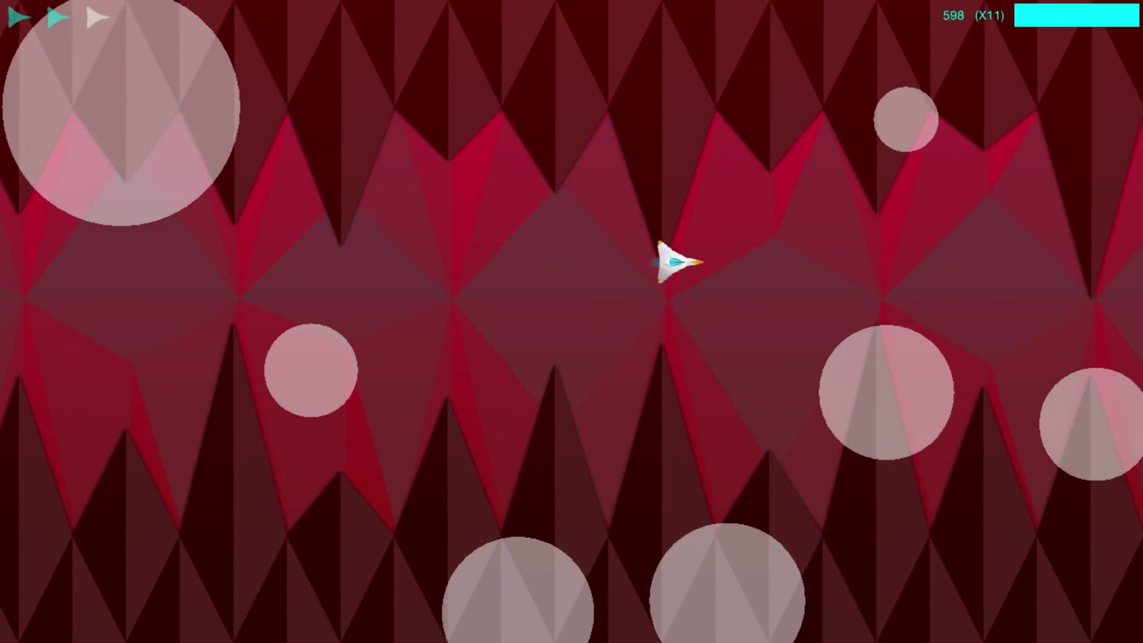
{"action": "key", "text": "Right"}
{"action": "key", "text": "Down"}
{"action": "key", "text": "Right"}
{"action": "key", "text": "Down"}
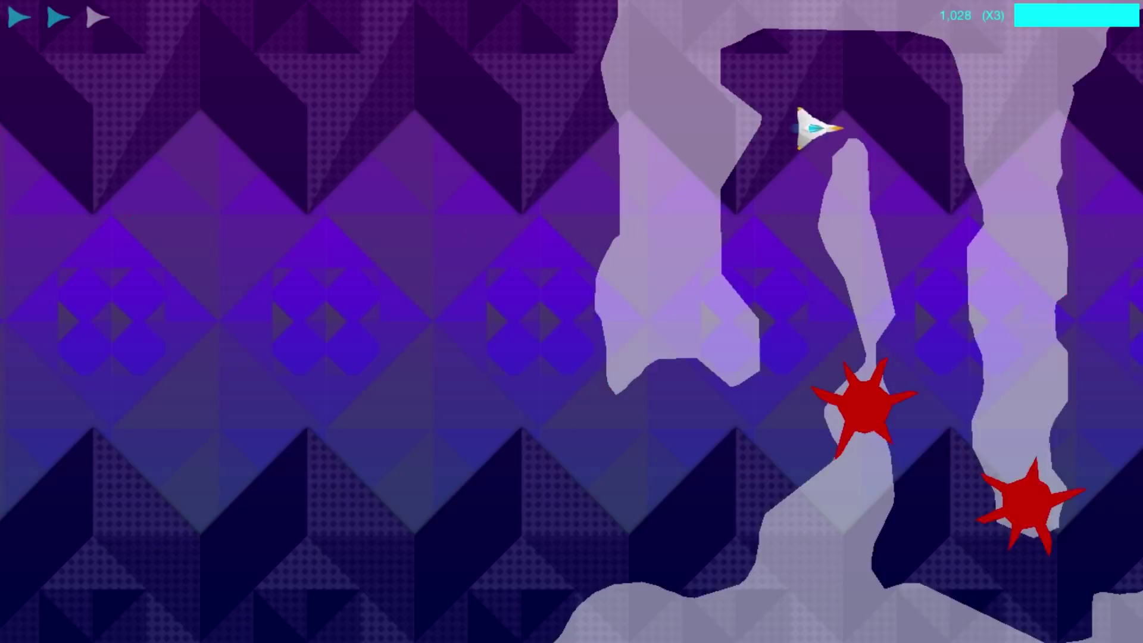
{"action": "key", "text": "Down"}
{"action": "key", "text": "Left"}
{"action": "key", "text": "Down"}
{"action": "key", "text": "Left"}
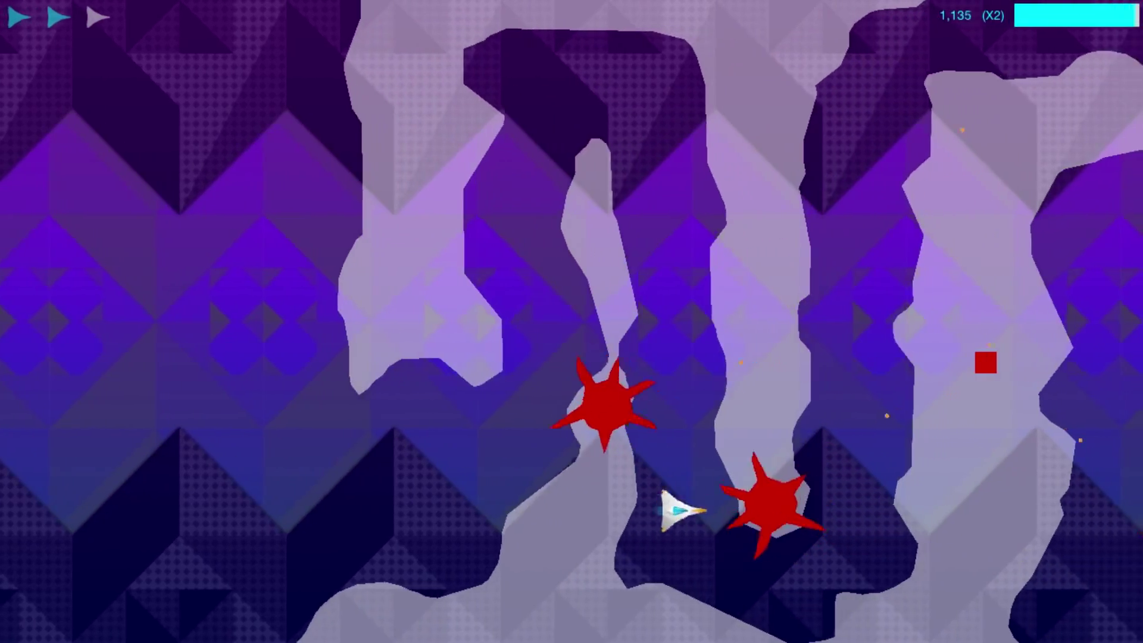
{"action": "key", "text": "Right"}
{"action": "key", "text": "Up"}
{"action": "key", "text": "Left"}
{"action": "key", "text": "Up"}
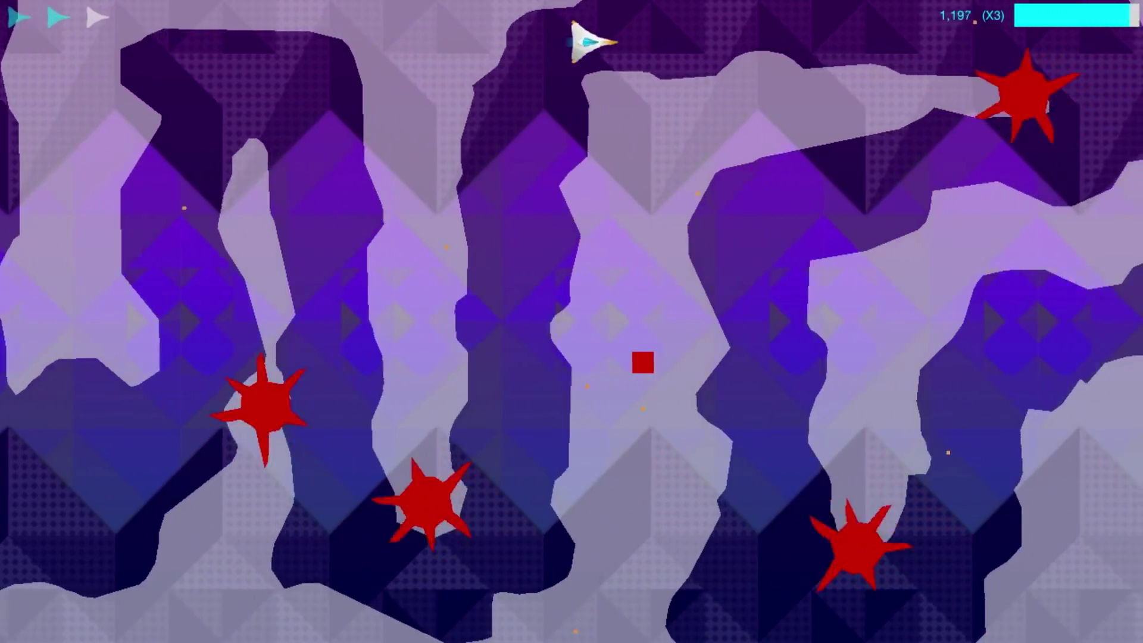
{"action": "key", "text": "Right"}
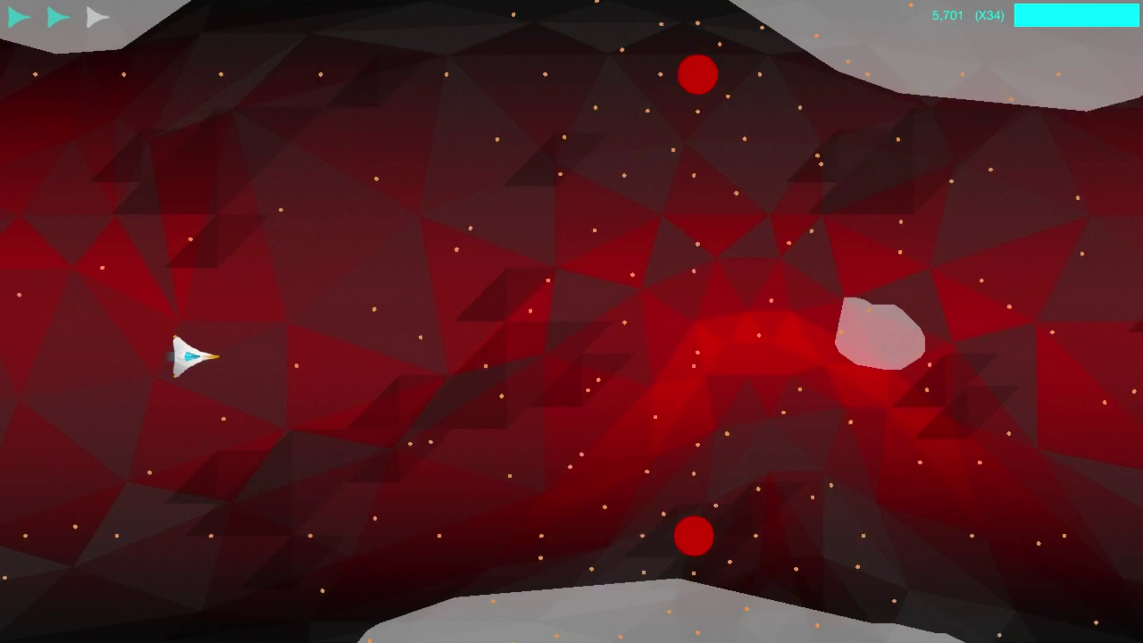
{"action": "key", "text": "Left"}
{"action": "key", "text": "Up"}
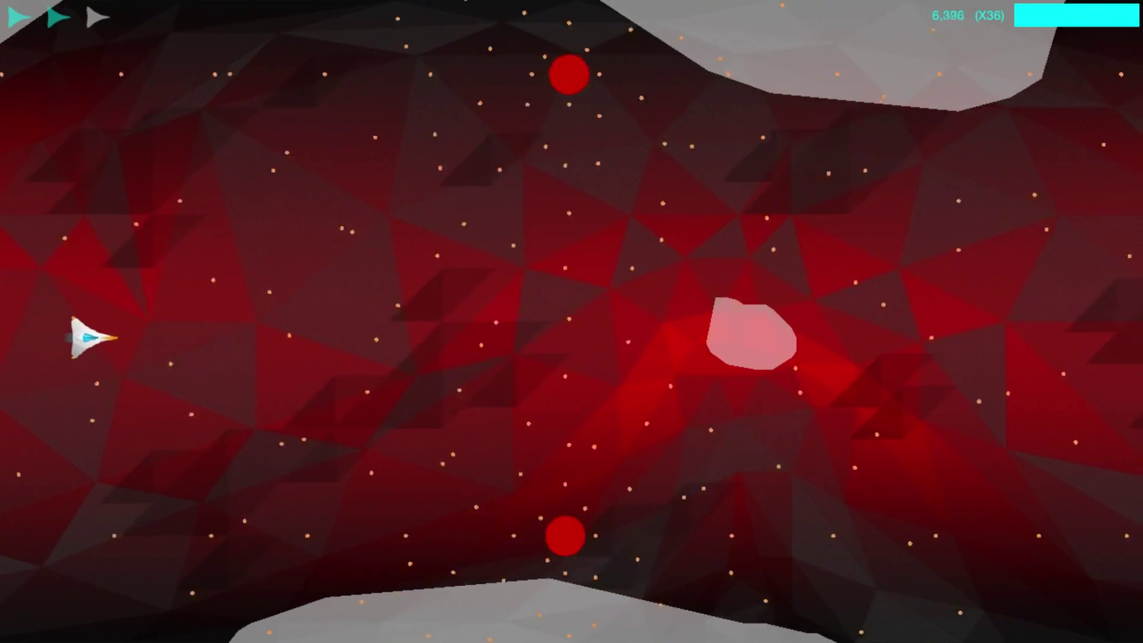
{"action": "key", "text": "Left"}
{"action": "key", "text": "Down"}
{"action": "key", "text": "Right"}
{"action": "key", "text": "Up"}
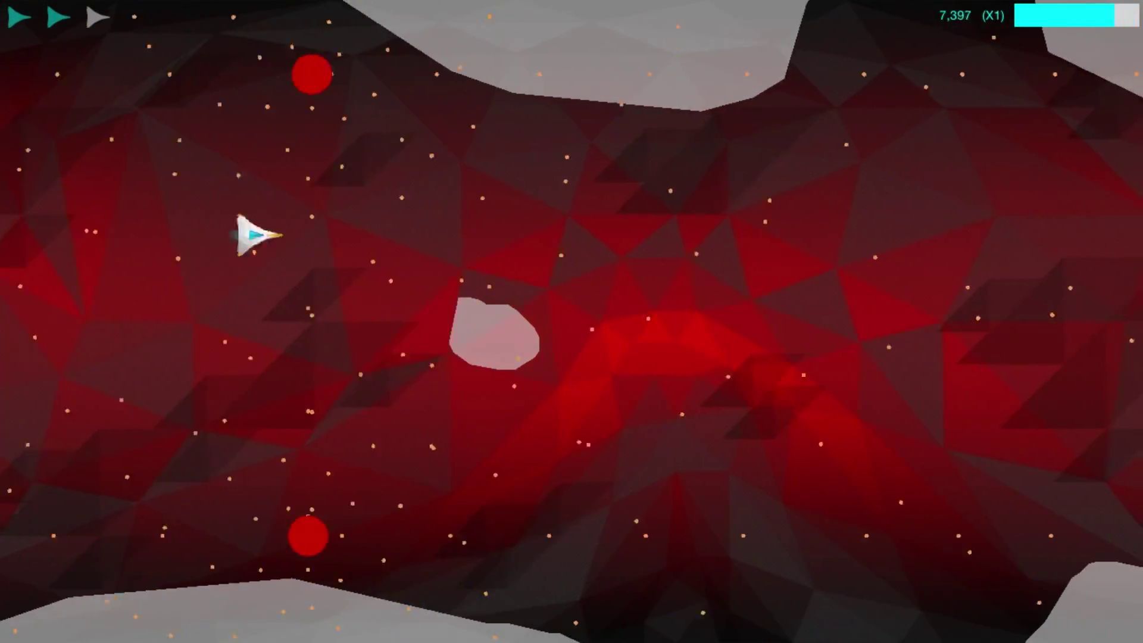
{"action": "key", "text": "Down"}
{"action": "key", "text": "Up"}
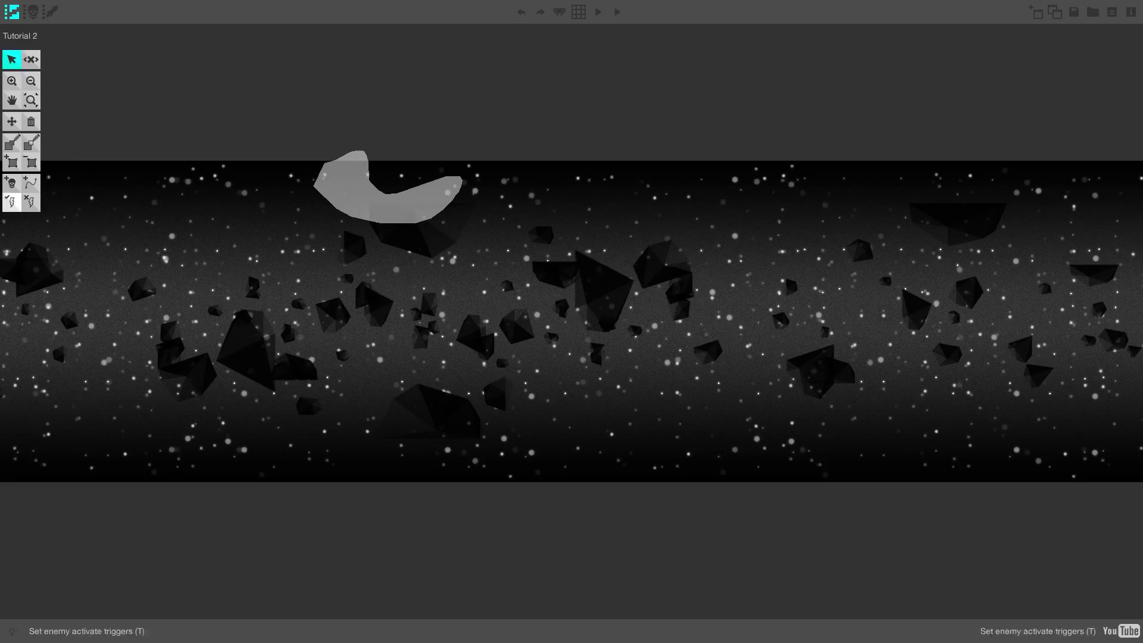
Step: Activate the Draw terrain tool, and look at the bug report form, closing it without sending
{"action": "left_click", "coordinate": [12, 143]}
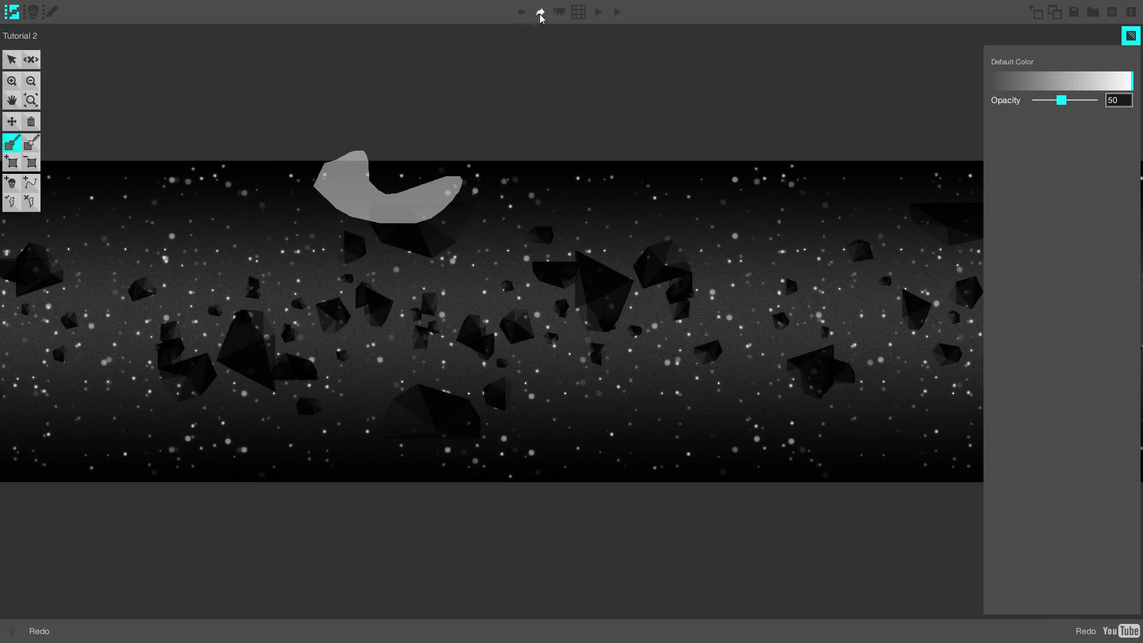
{"action": "left_click", "coordinate": [559, 12]}
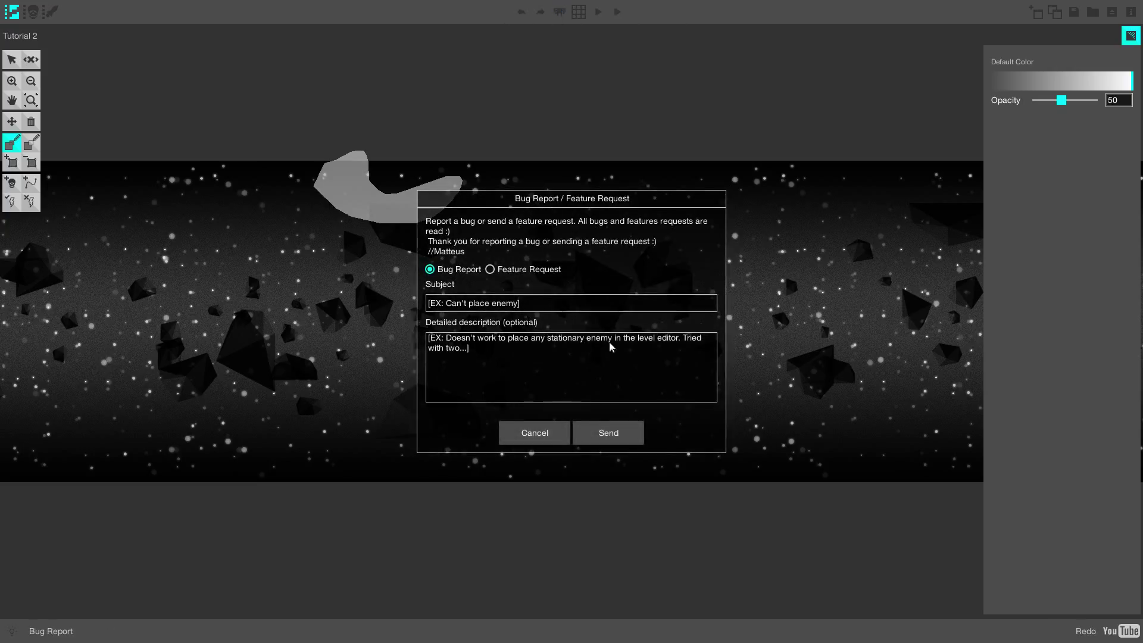
{"action": "left_click", "coordinate": [535, 433]}
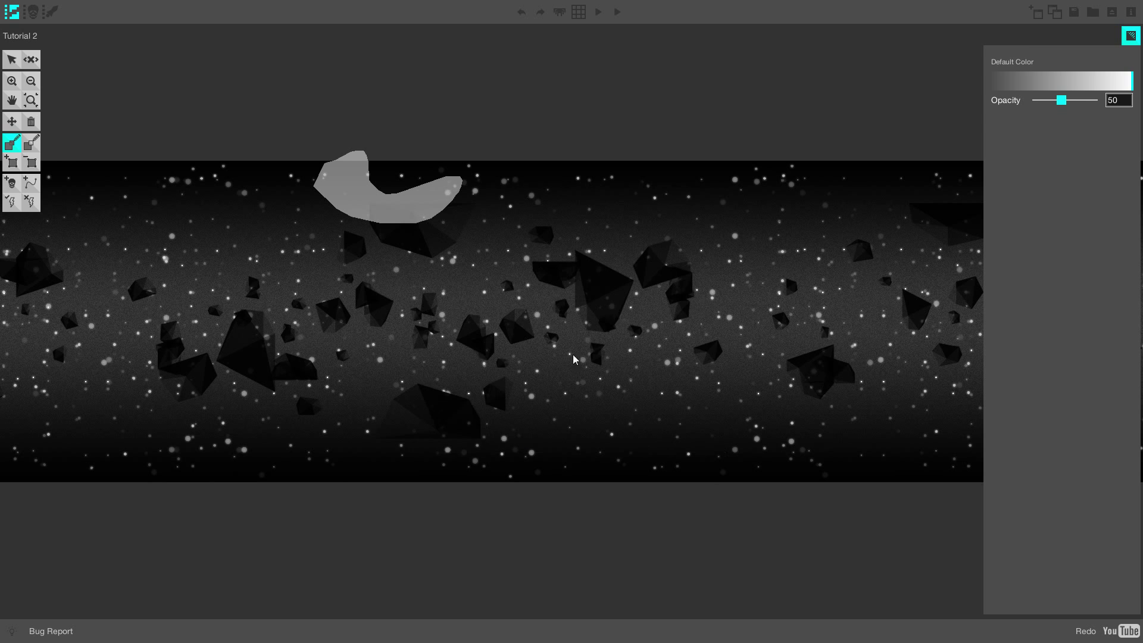
Step: Toggle the grid over the level on and off again
{"action": "left_click", "coordinate": [579, 13]}
{"action": "left_click", "coordinate": [579, 14]}
{"action": "left_click", "coordinate": [581, 15]}
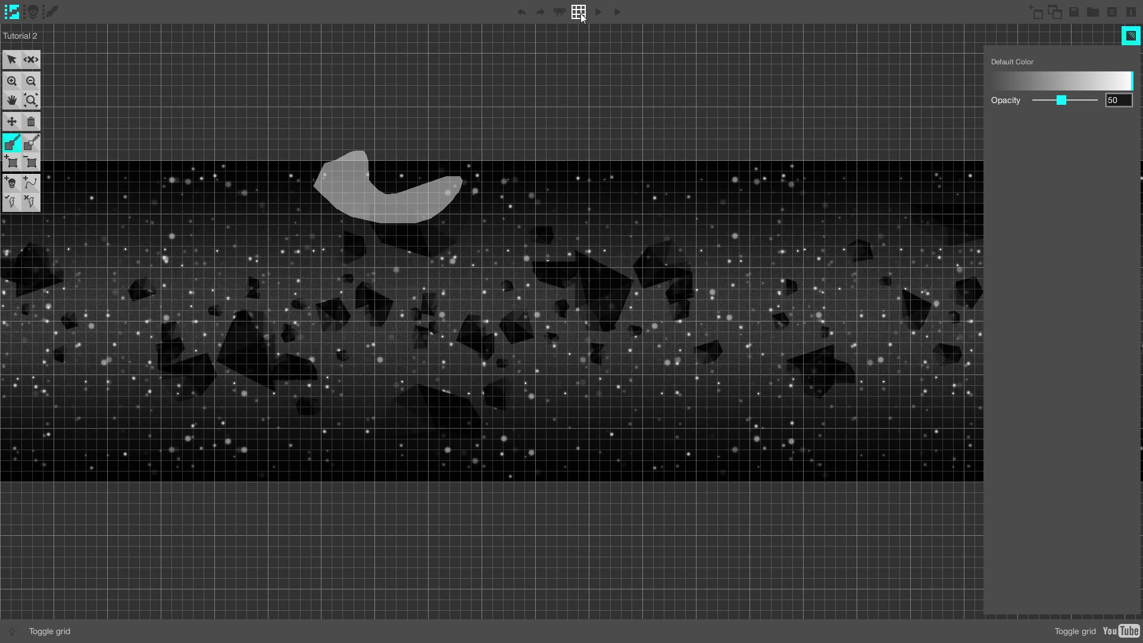
{"action": "left_click", "coordinate": [581, 15]}
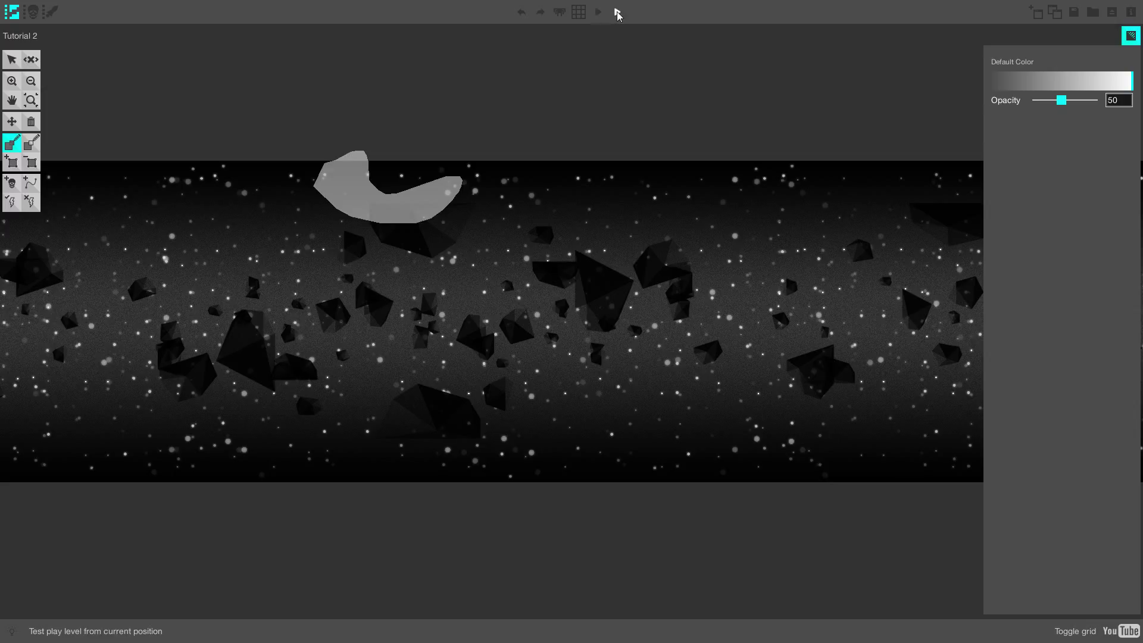
Step: Try to publish the level with actors
{"action": "middle_click_drag", "start_coordinate": [636, 224], "coordinate": [468, 232]}
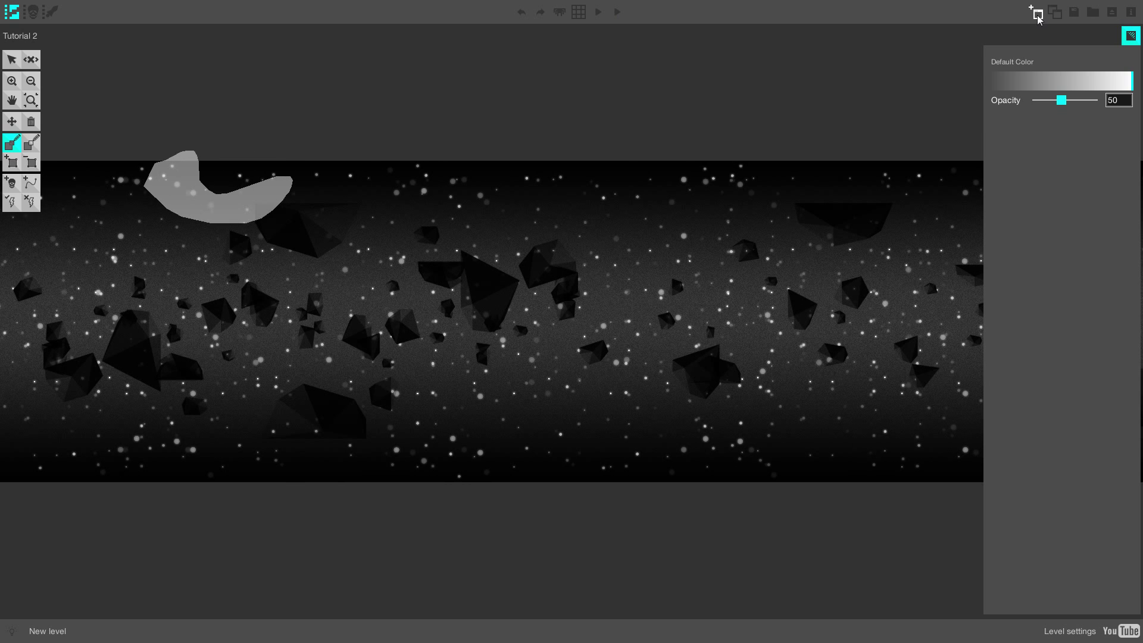
{"action": "left_click", "coordinate": [1112, 13]}
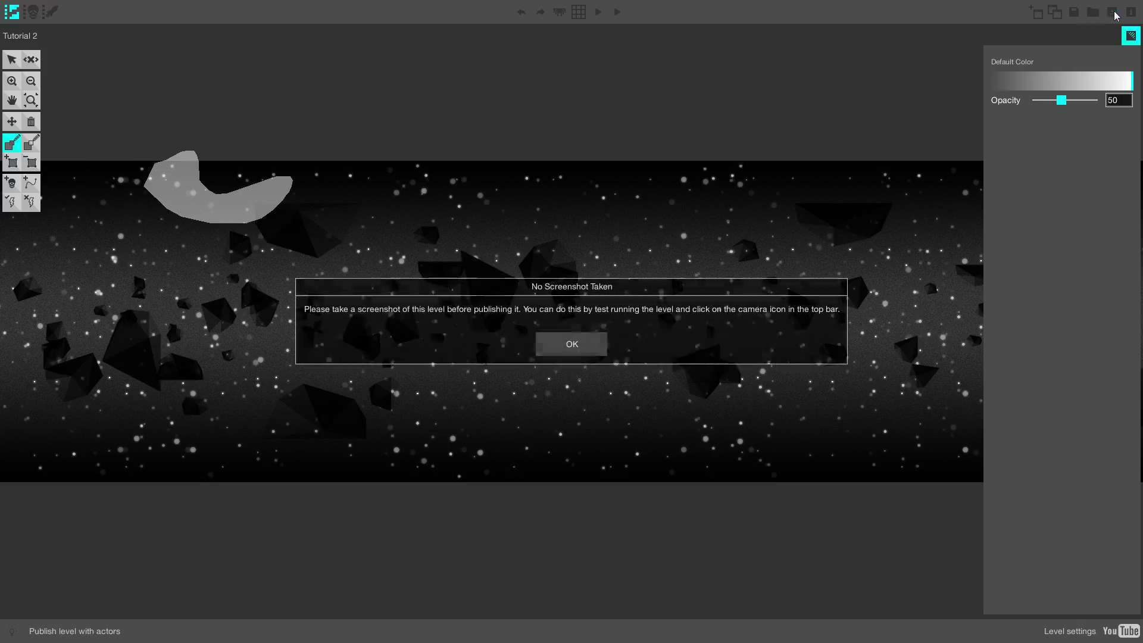
{"action": "left_click", "coordinate": [585, 345]}
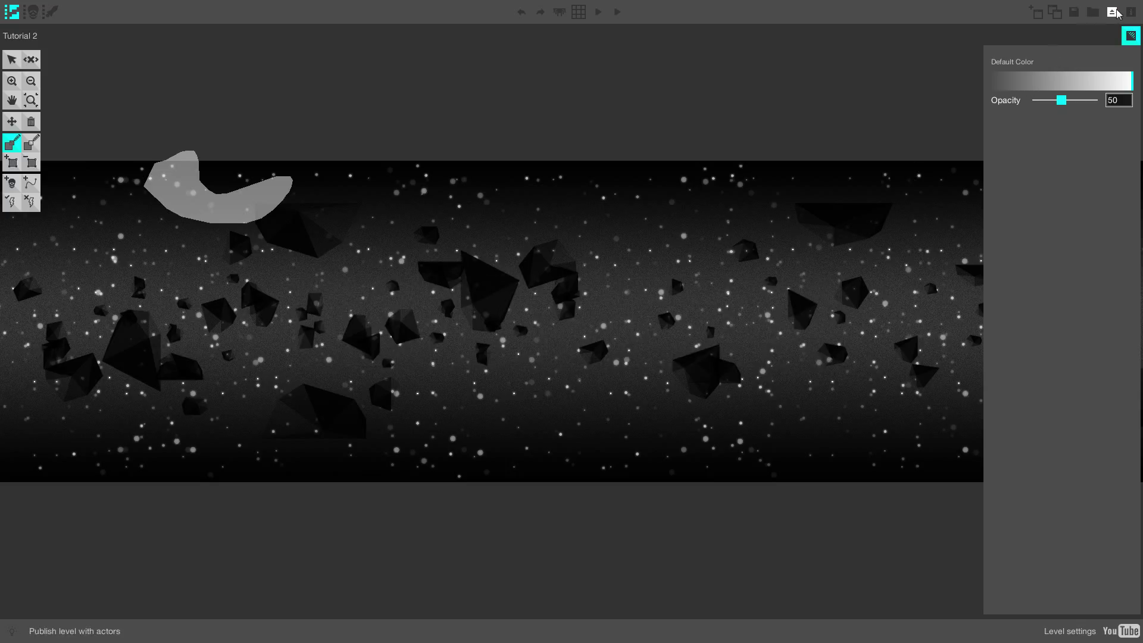
Step: Look through the level settings and close them without saving
{"action": "left_click", "coordinate": [1133, 12]}
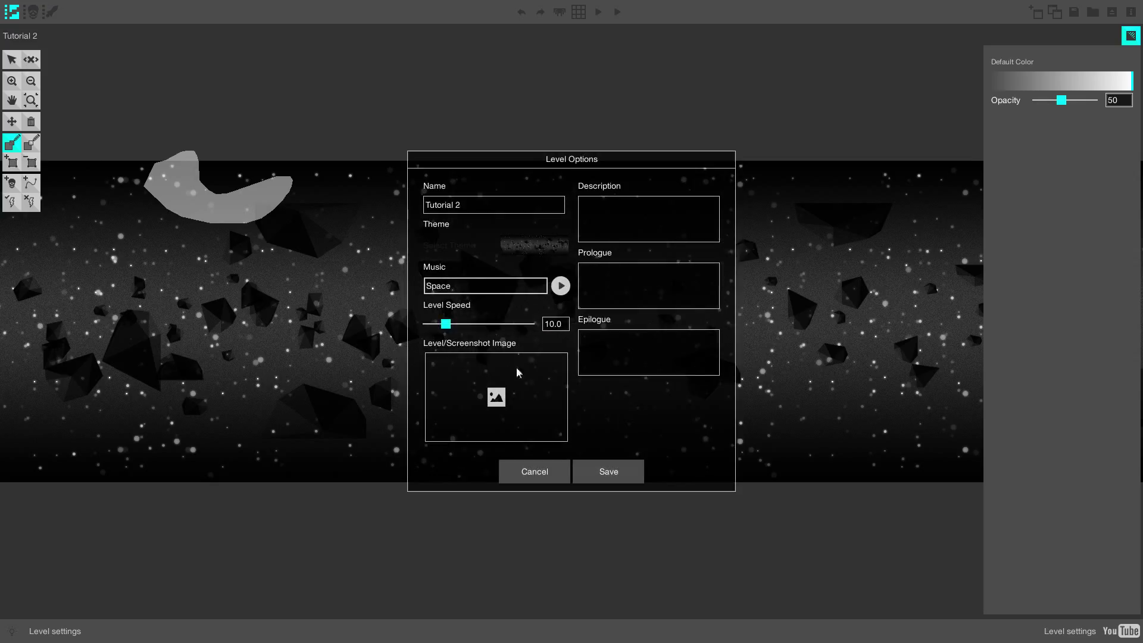
{"action": "left_click", "coordinate": [540, 476]}
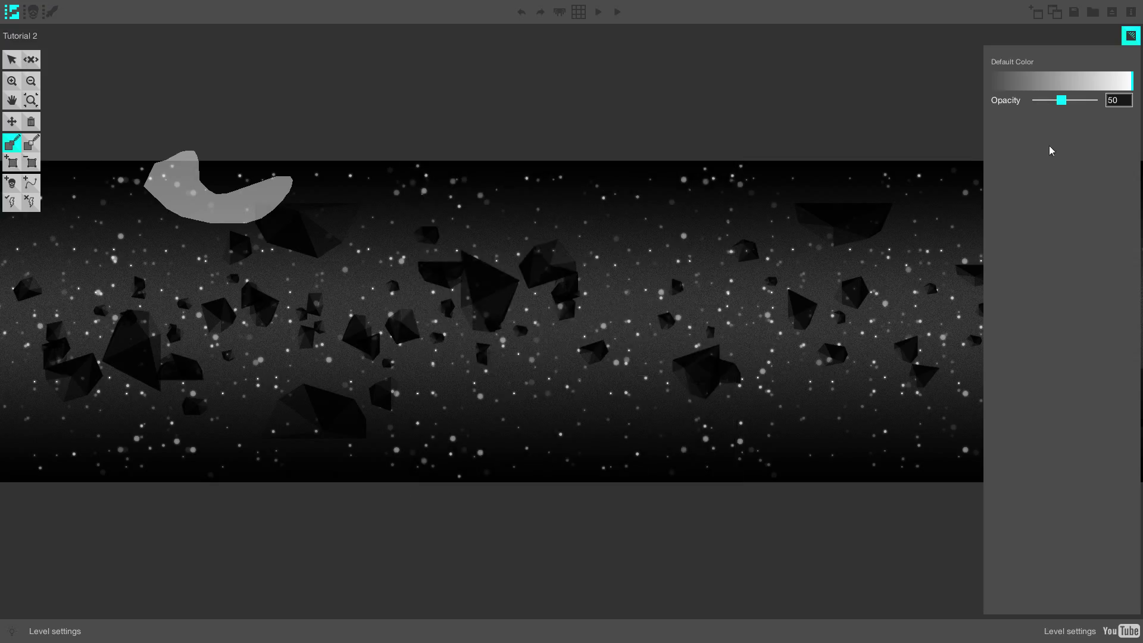
{"action": "left_click", "coordinate": [1055, 12]}
{"action": "left_click", "coordinate": [559, 404]}
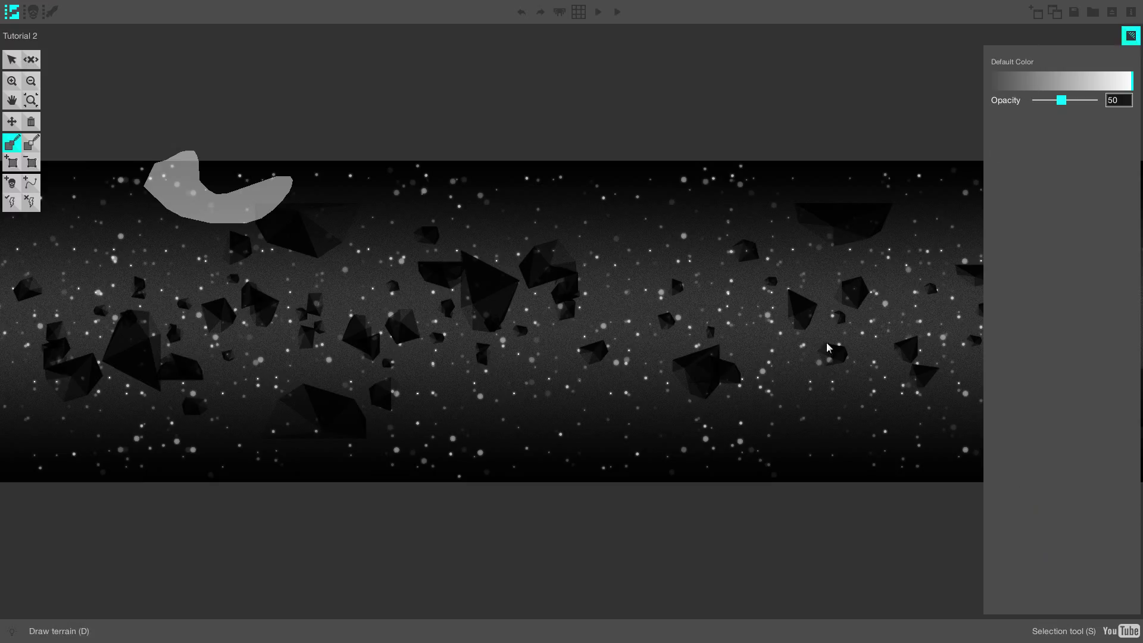
Step: Select the curved grey terrain shape and examine its terrain color and opacity settings
{"action": "left_click", "coordinate": [12, 60]}
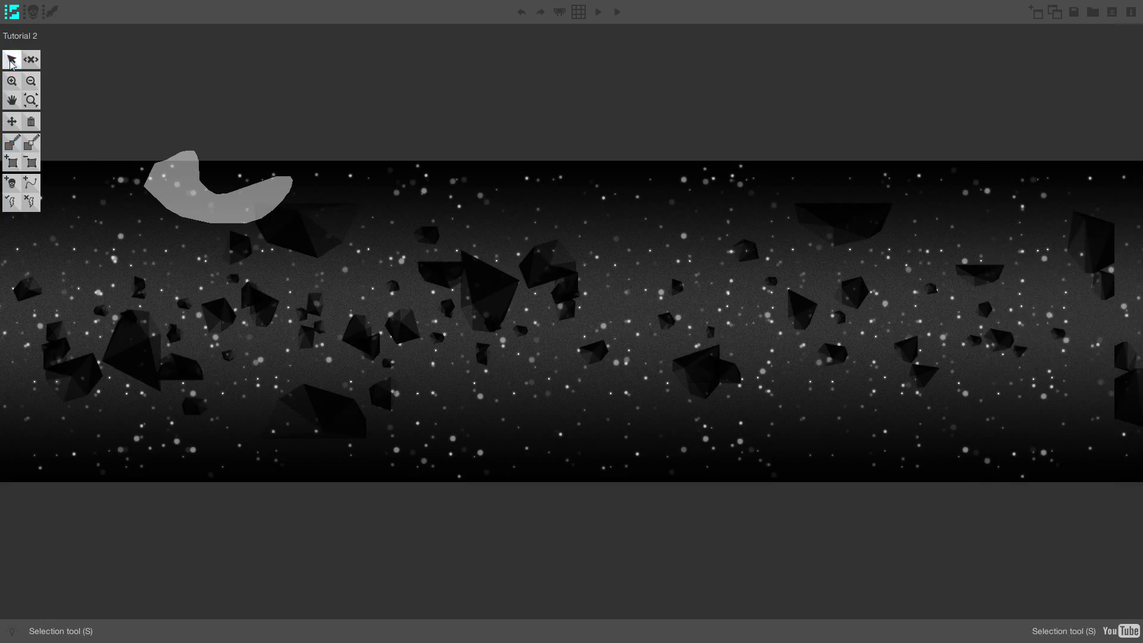
{"action": "left_click", "coordinate": [191, 195]}
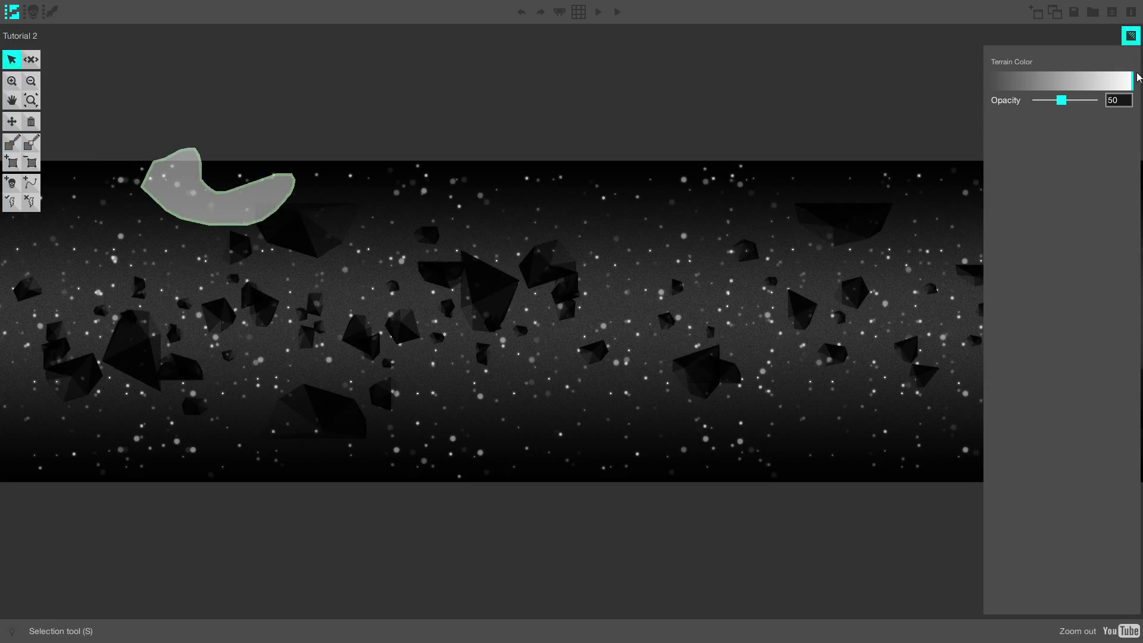
{"action": "mouse_move", "coordinate": [1122, 85]}
{"action": "left_mouse_down"}
{"action": "mouse_move", "coordinate": [1034, 100]}
{"action": "mouse_move", "coordinate": [1059, 100]}
{"action": "left_mouse_up"}
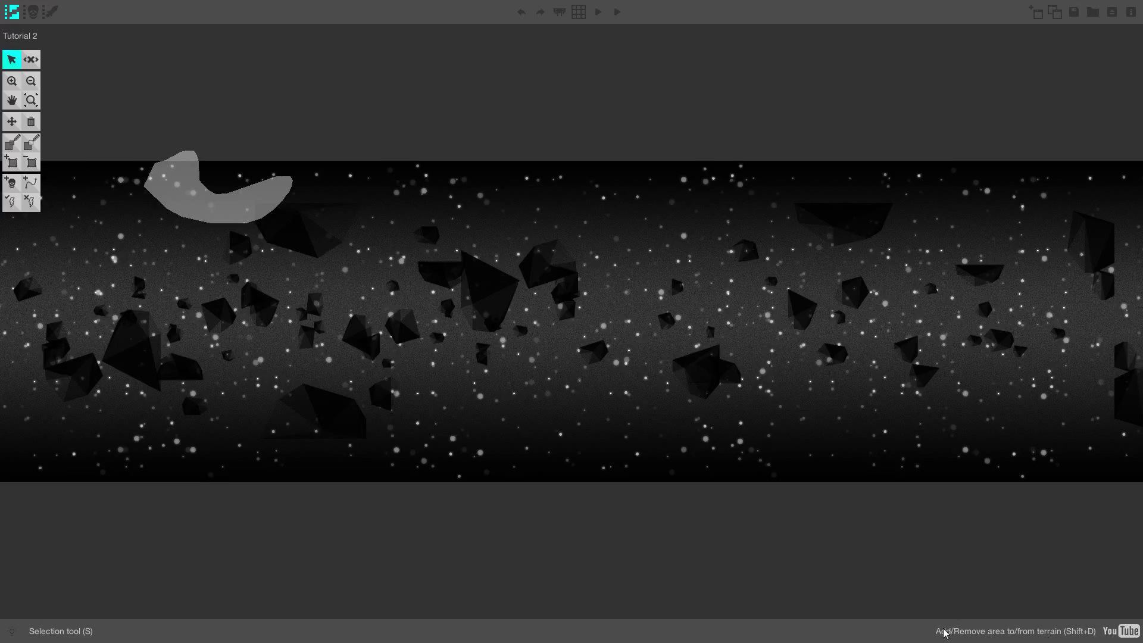
Step: Save the level and activate the terrain drawing tool
{"action": "key", "text": "ctrl+s"}
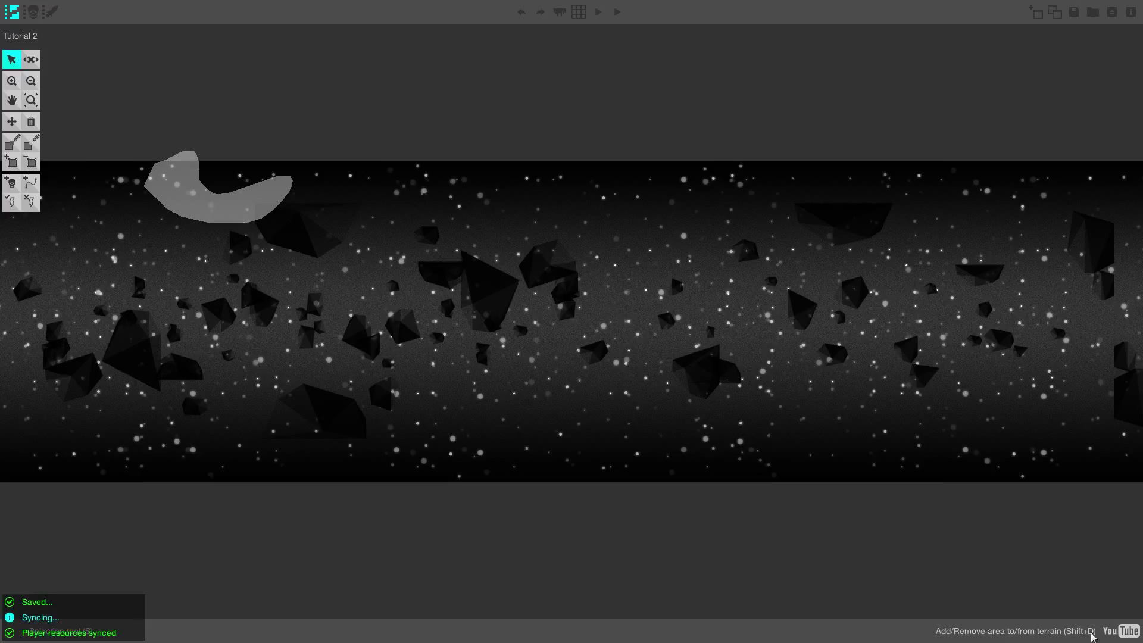
{"action": "key", "text": "shift+d"}
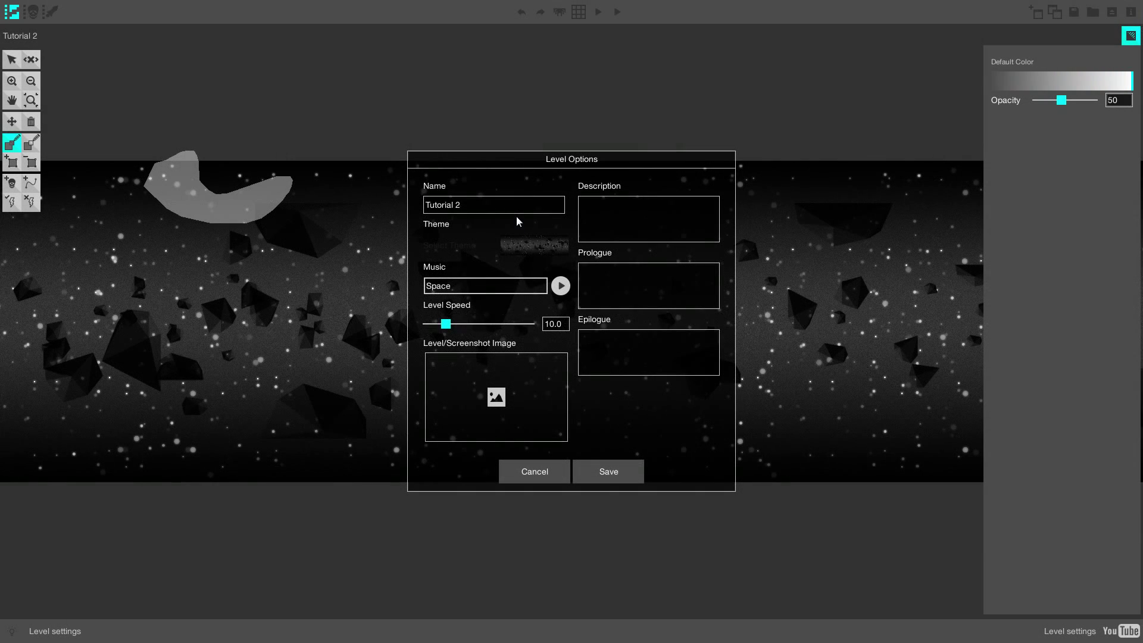
Step: Set the level's theme to Tunnels in the level options
{"action": "left_click_drag", "start_coordinate": [498, 212], "coordinate": [387, 198]}
{"action": "left_click", "coordinate": [535, 248]}
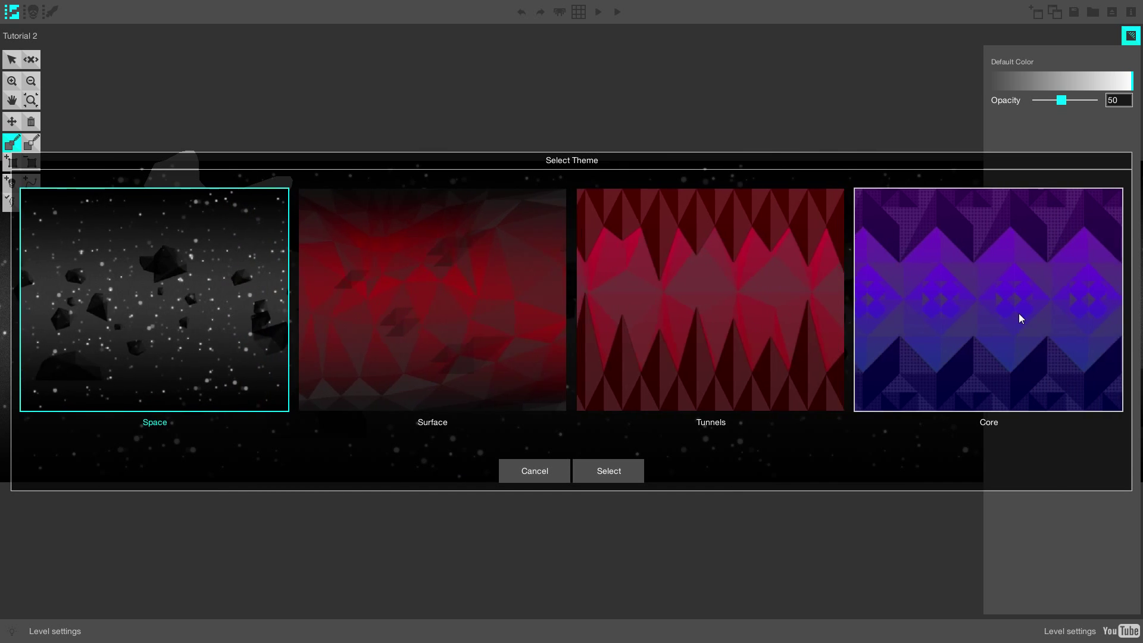
{"action": "left_click", "coordinate": [932, 384]}
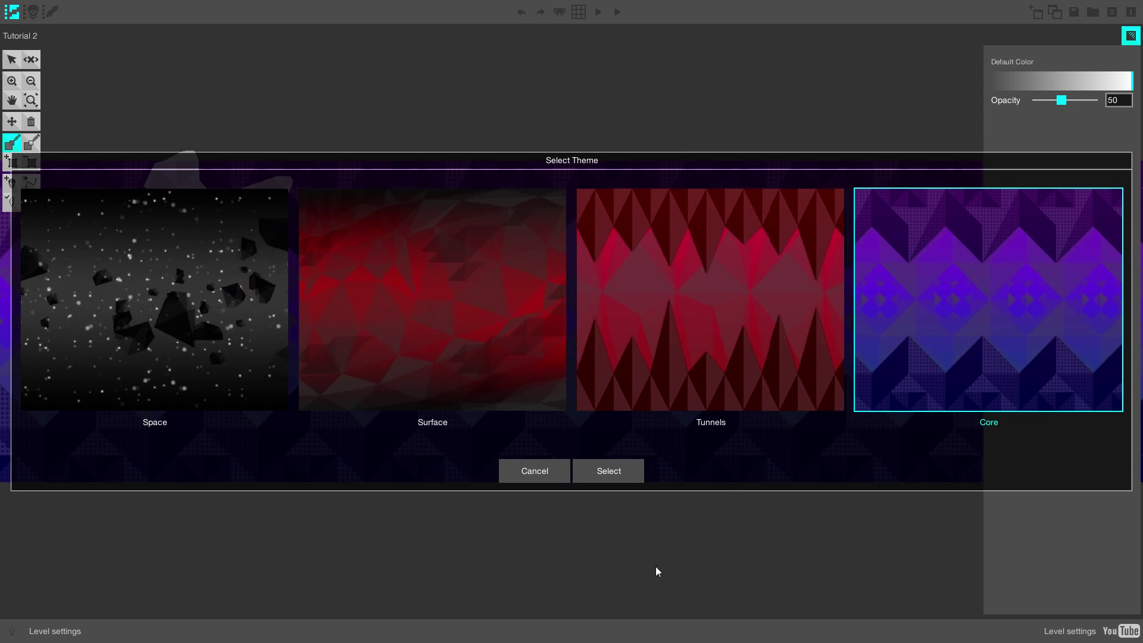
{"action": "left_click", "coordinate": [736, 368]}
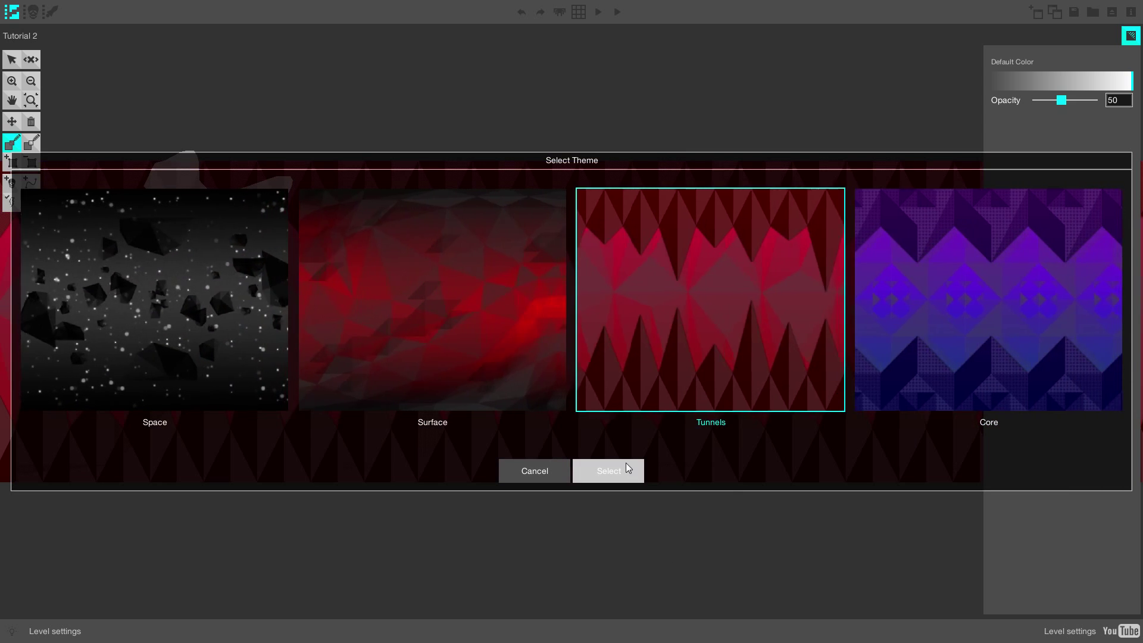
{"action": "left_click", "coordinate": [627, 463]}
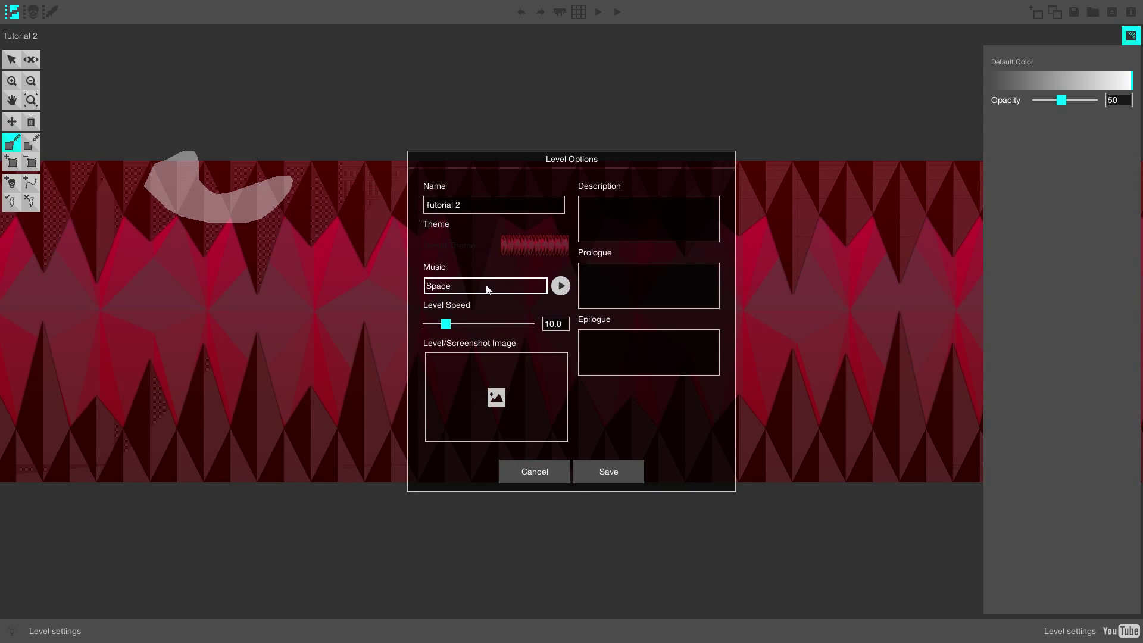
Step: Play a preview of the Space music track and switch the level's music to Surface
{"action": "left_click", "coordinate": [487, 290]}
{"action": "left_click", "coordinate": [498, 304]}
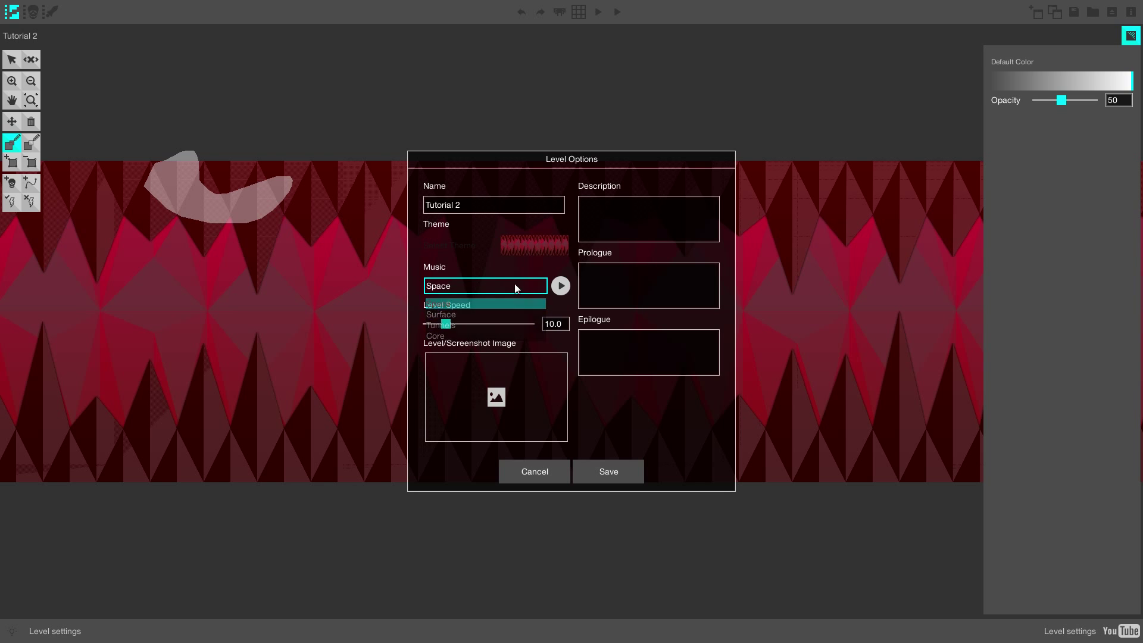
{"action": "left_click", "coordinate": [561, 287]}
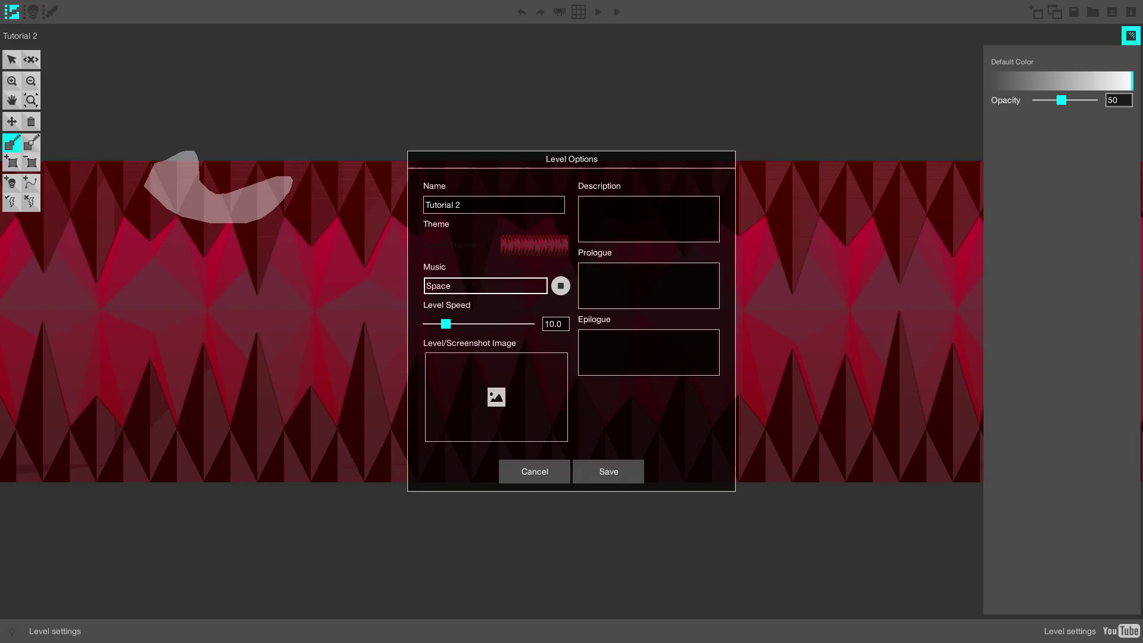
{"action": "left_click", "coordinate": [480, 287]}
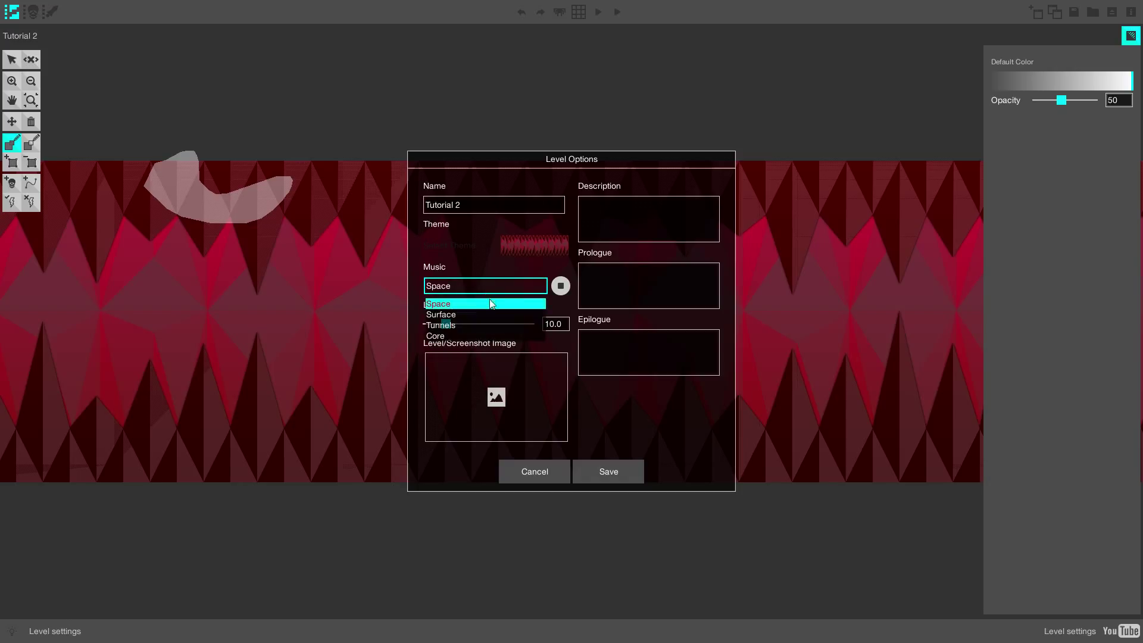
{"action": "left_click", "coordinate": [502, 313]}
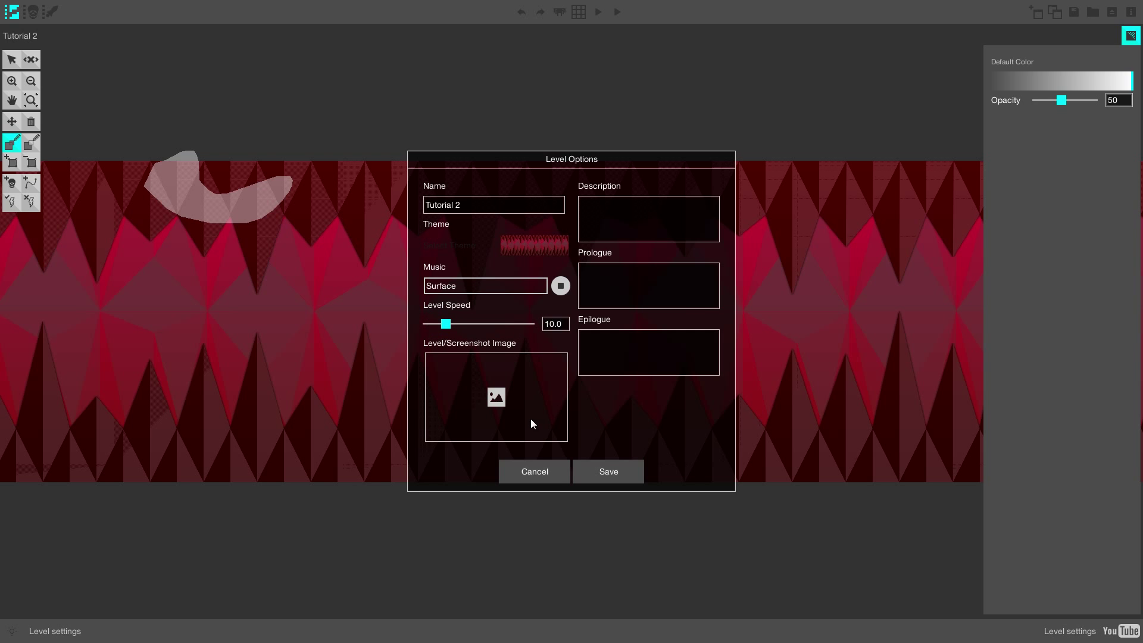
Step: Set the level's music to Tunnels and stop the music preview
{"action": "left_click", "coordinate": [524, 288]}
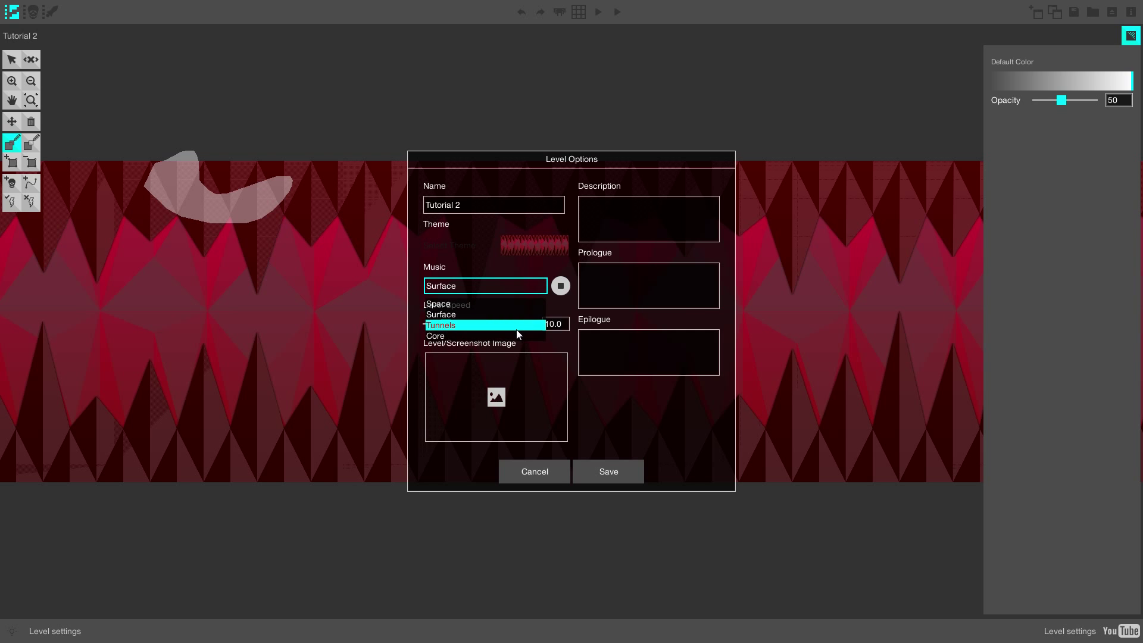
{"action": "left_click", "coordinate": [517, 326]}
{"action": "left_click", "coordinate": [525, 291]}
{"action": "left_click", "coordinate": [530, 286]}
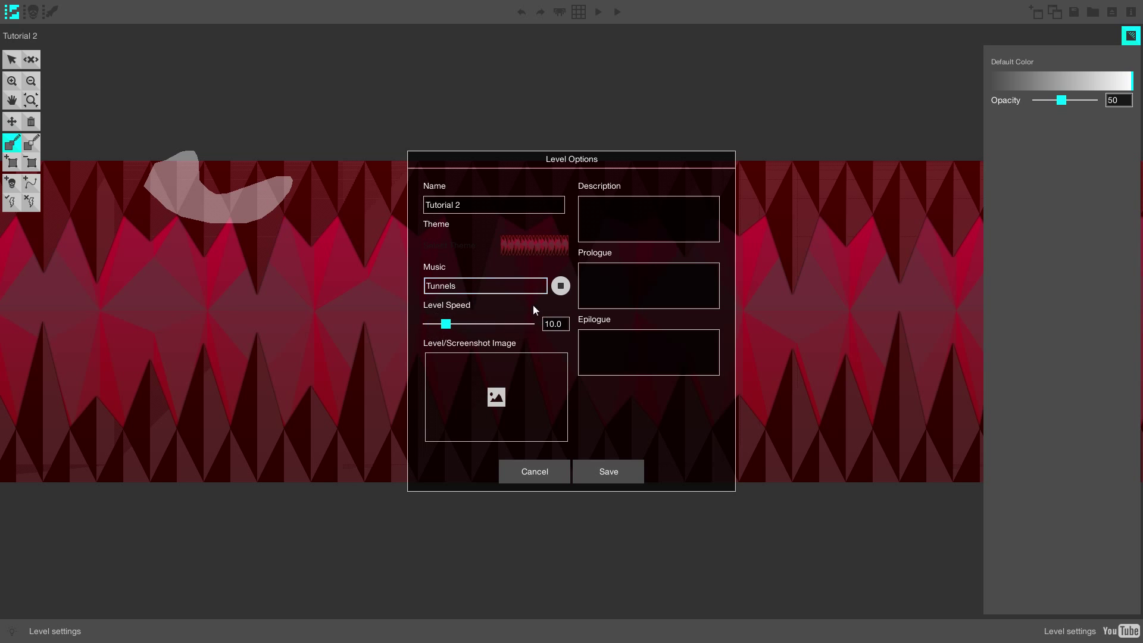
{"action": "left_click", "coordinate": [561, 286]}
{"action": "left_click", "coordinate": [560, 286]}
{"action": "left_click", "coordinate": [556, 291]}
Step: Set the level speed to 30.0 and enter the description "Write a short description about the level..."
{"action": "left_click_drag", "start_coordinate": [446, 327], "coordinate": [488, 331]}
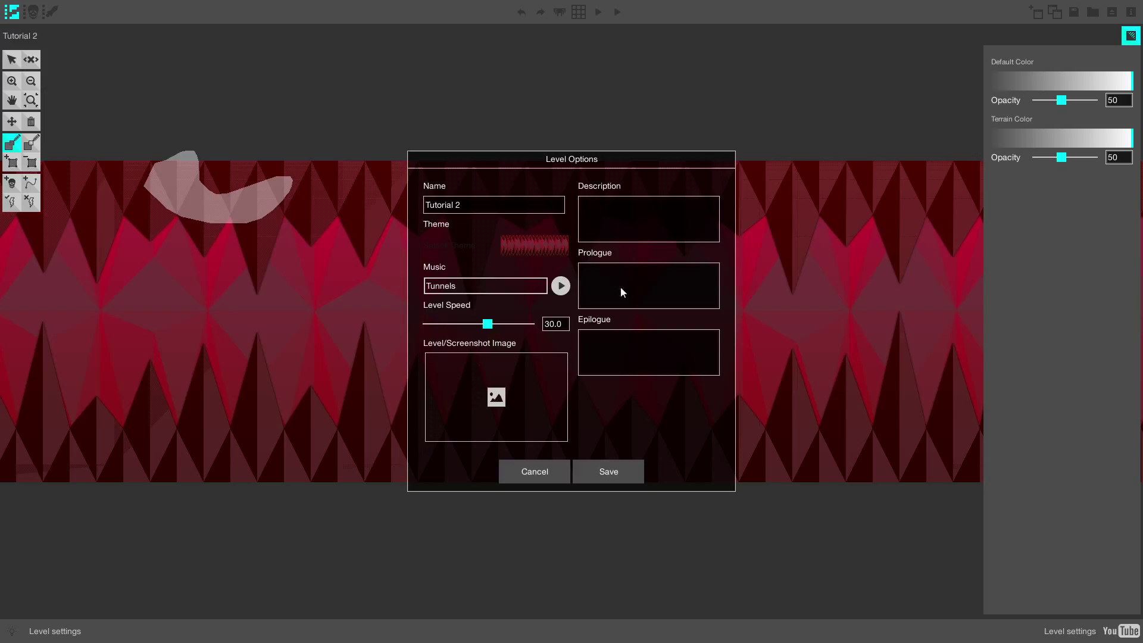
{"action": "type", "text": "Write a short description about the level..."}
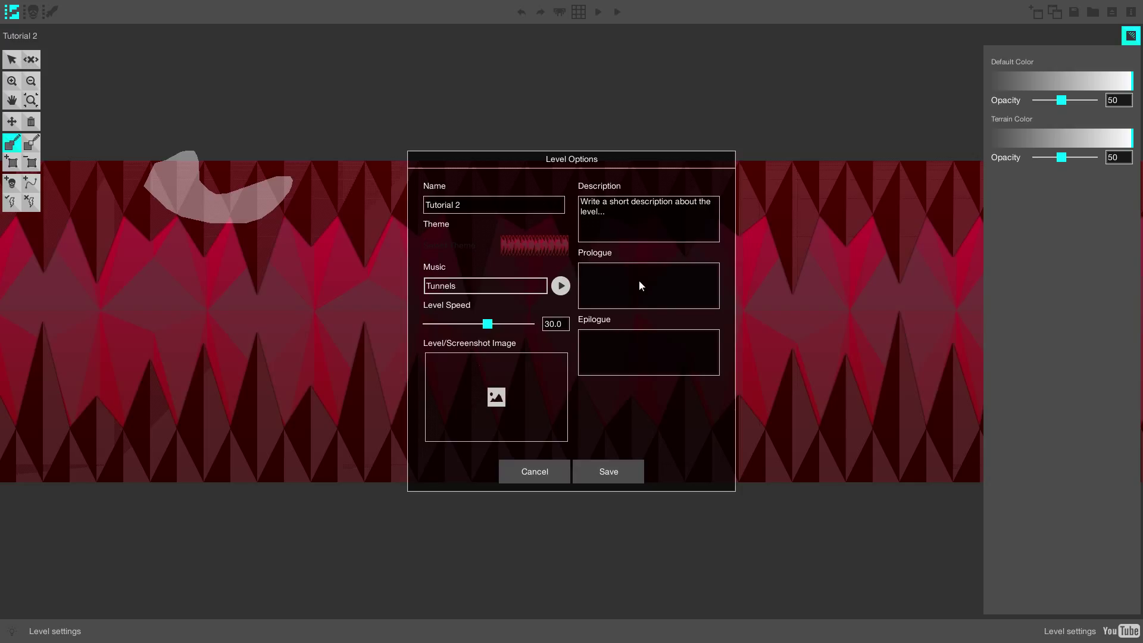
{"action": "key", "text": "Tab"}
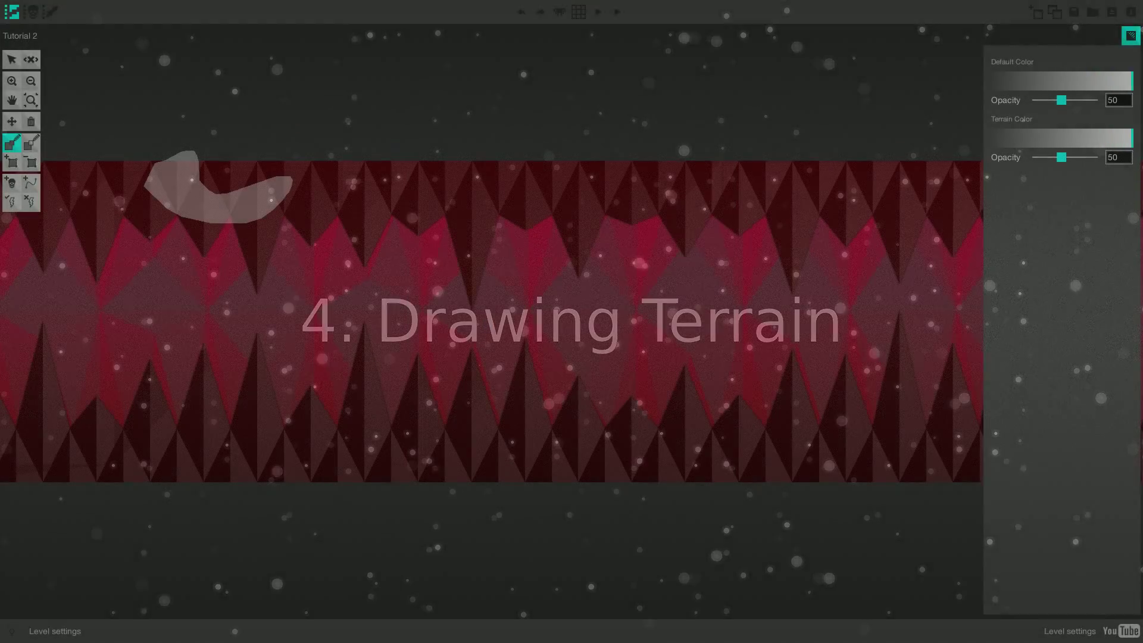
Step: Draw a wavy freehand terrain shape in the middle of the level, below the existing curved shape
{"action": "left_click", "coordinate": [12, 143]}
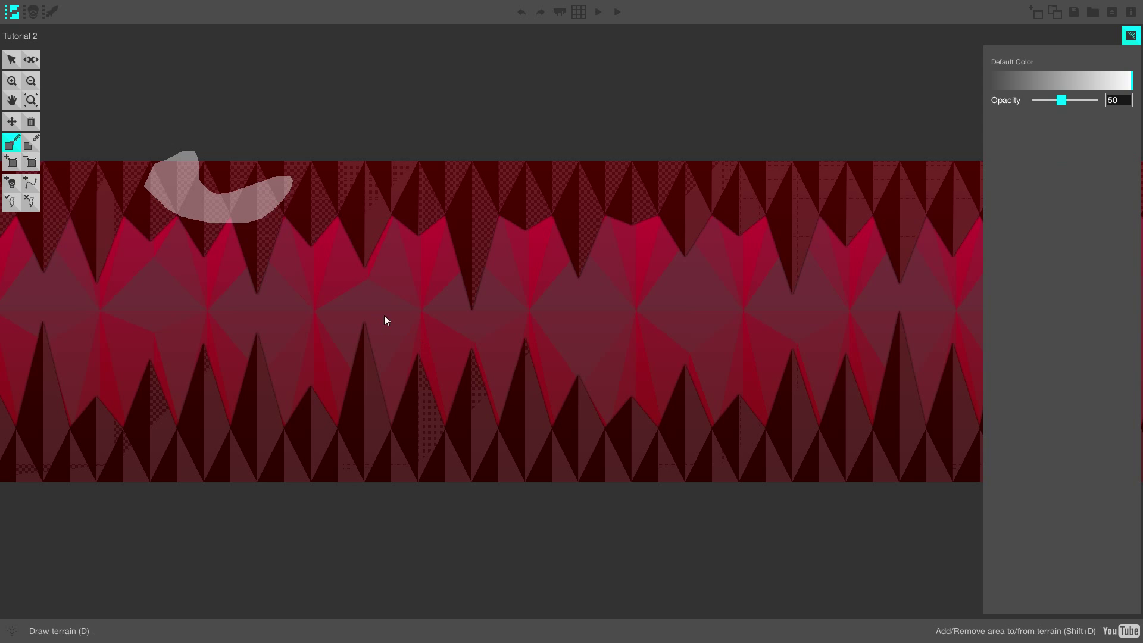
{"action": "mouse_move", "coordinate": [378, 310]}
{"action": "left_mouse_down"}
{"action": "mouse_move", "coordinate": [464, 327]}
{"action": "mouse_move", "coordinate": [534, 291]}
{"action": "mouse_move", "coordinate": [507, 243]}
{"action": "mouse_move", "coordinate": [459, 276]}
{"action": "mouse_move", "coordinate": [395, 255]}
{"action": "mouse_move", "coordinate": [288, 313]}
{"action": "mouse_move", "coordinate": [359, 357]}
{"action": "mouse_move", "coordinate": [350, 331]}
{"action": "mouse_move", "coordinate": [390, 337]}
{"action": "mouse_move", "coordinate": [467, 322]}
{"action": "mouse_move", "coordinate": [476, 302]}
{"action": "left_mouse_up"}
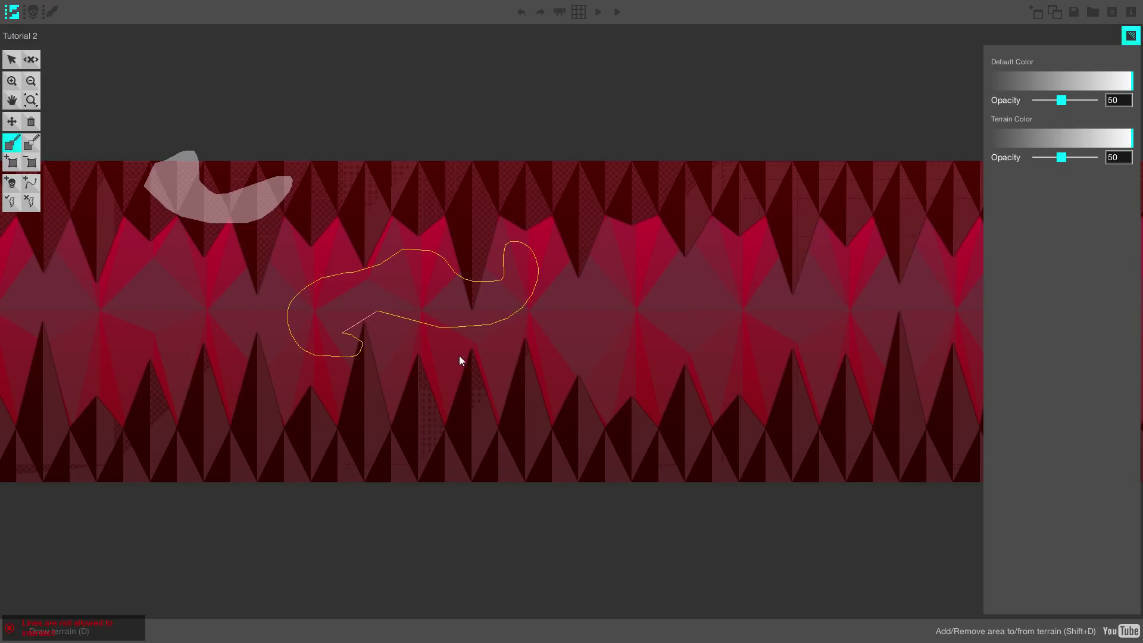
{"action": "key", "text": "Return"}
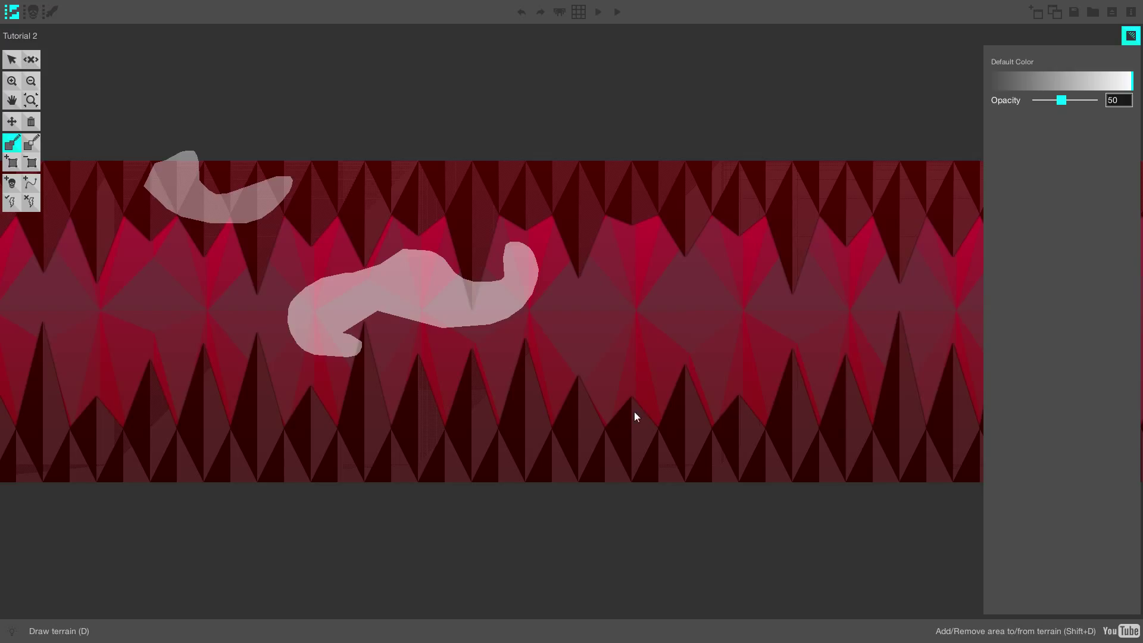
Step: Draw a straight-edged, four-cornered terrain block to the lower right of the wavy shape
{"action": "left_click", "coordinate": [776, 413]}
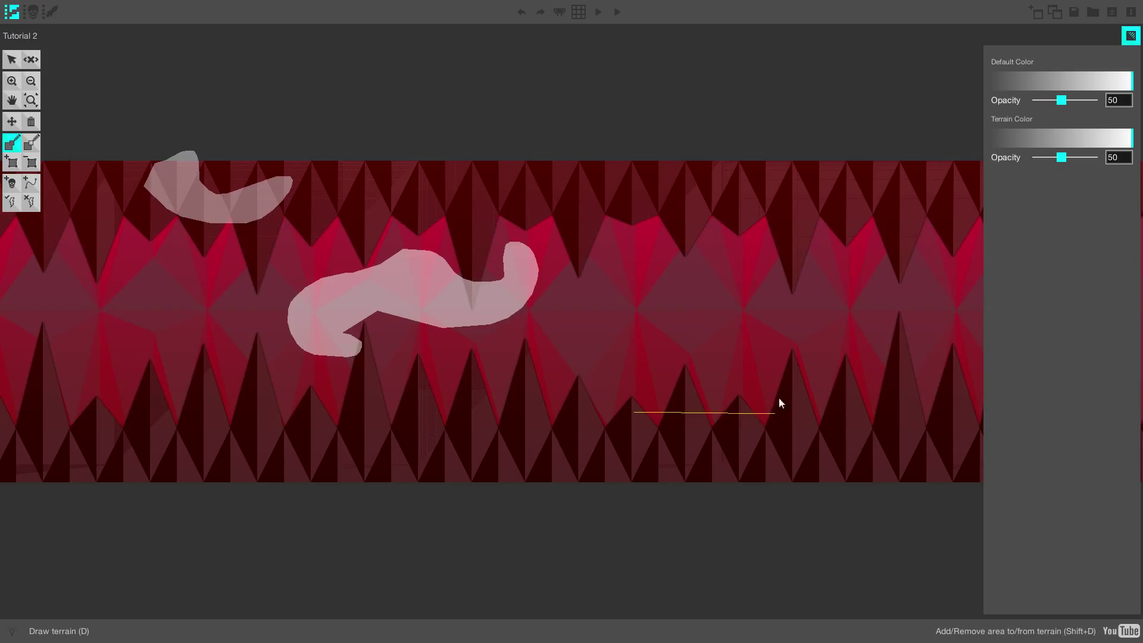
{"action": "left_click", "coordinate": [776, 332]}
{"action": "left_click", "coordinate": [639, 335]}
{"action": "key", "text": "Return"}
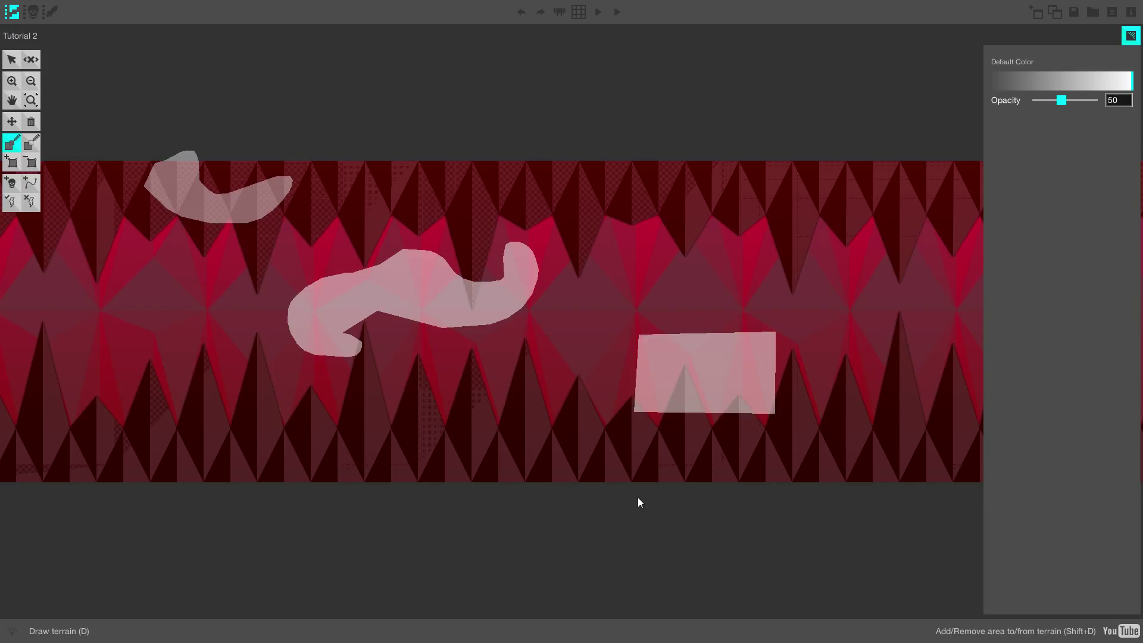
Step: Draw four circular terrain pieces: above the block, below the wavy shape, above the wavy shape and at the level's lower-left edge
{"action": "left_click", "coordinate": [709, 215]}
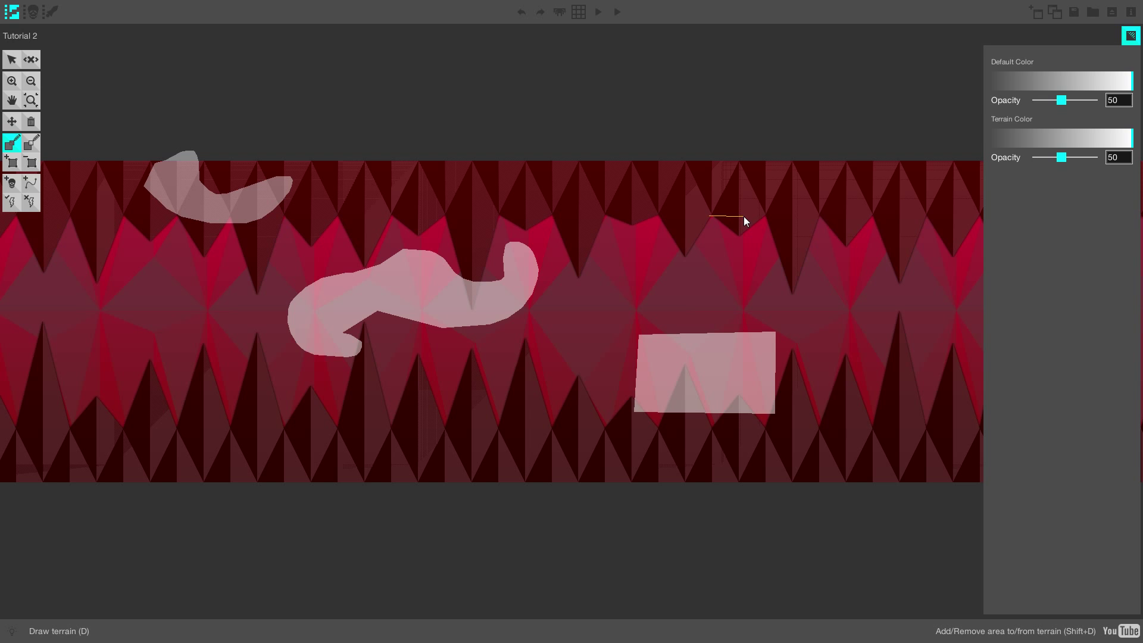
{"action": "key", "text": "Return"}
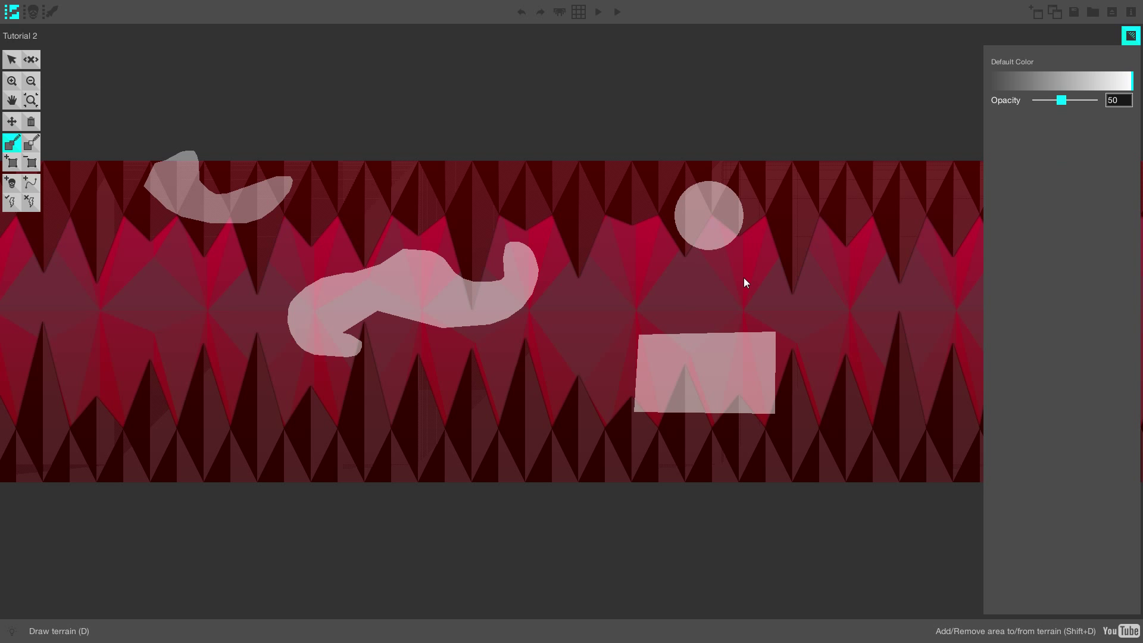
{"action": "left_click", "coordinate": [463, 435]}
{"action": "key", "text": "Return"}
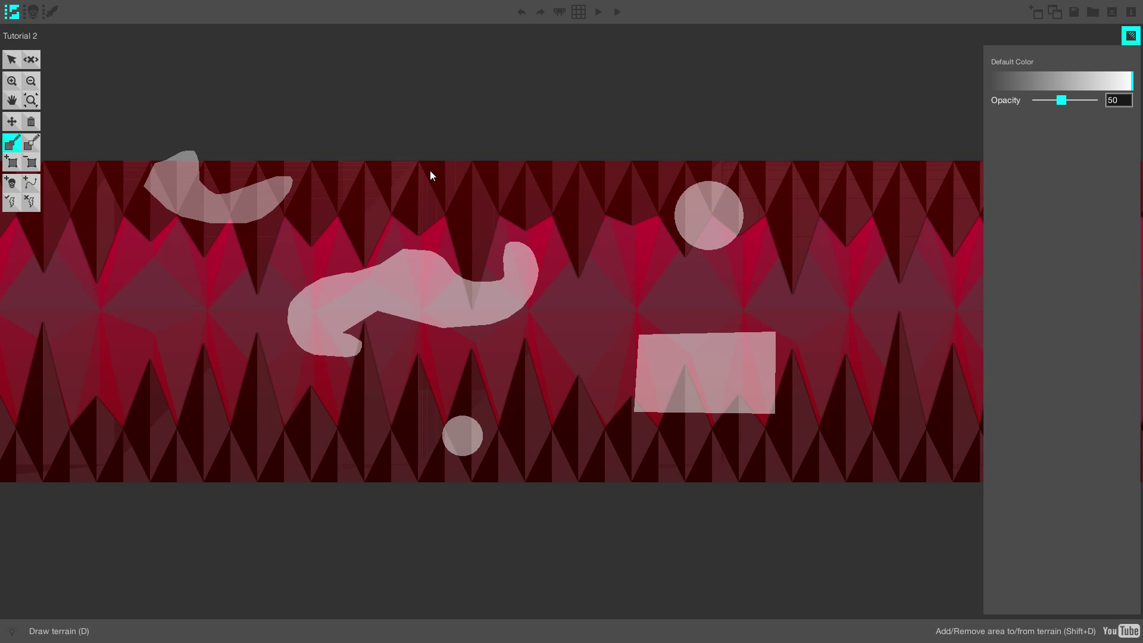
{"action": "left_click", "coordinate": [430, 171]}
{"action": "key", "text": "Return"}
{"action": "left_click", "coordinate": [190, 488]}
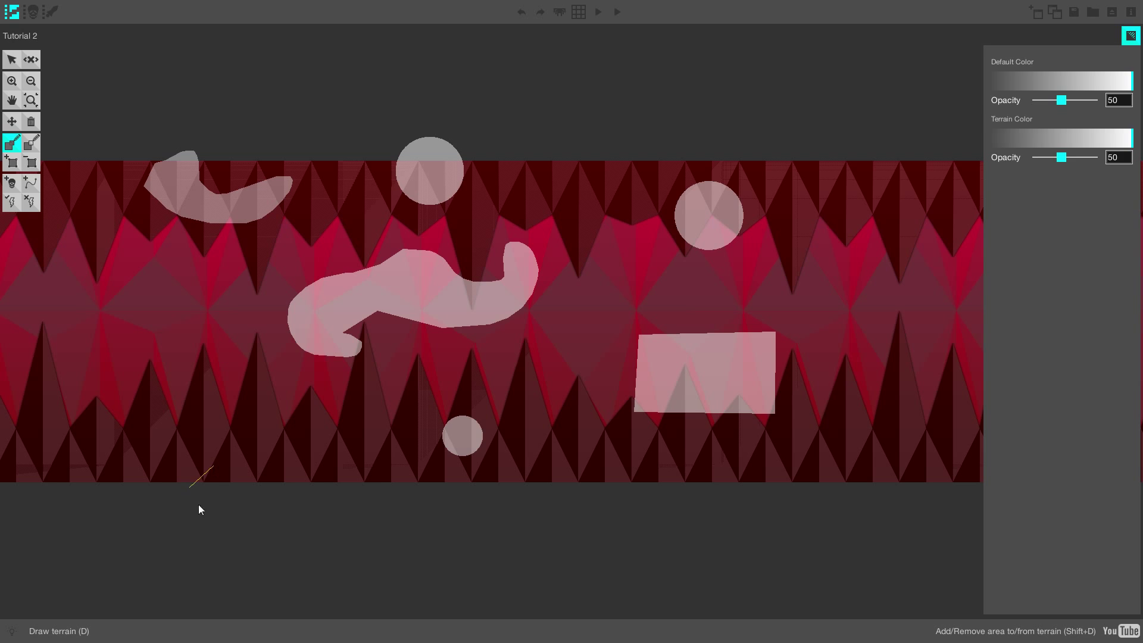
{"action": "key", "text": "Return"}
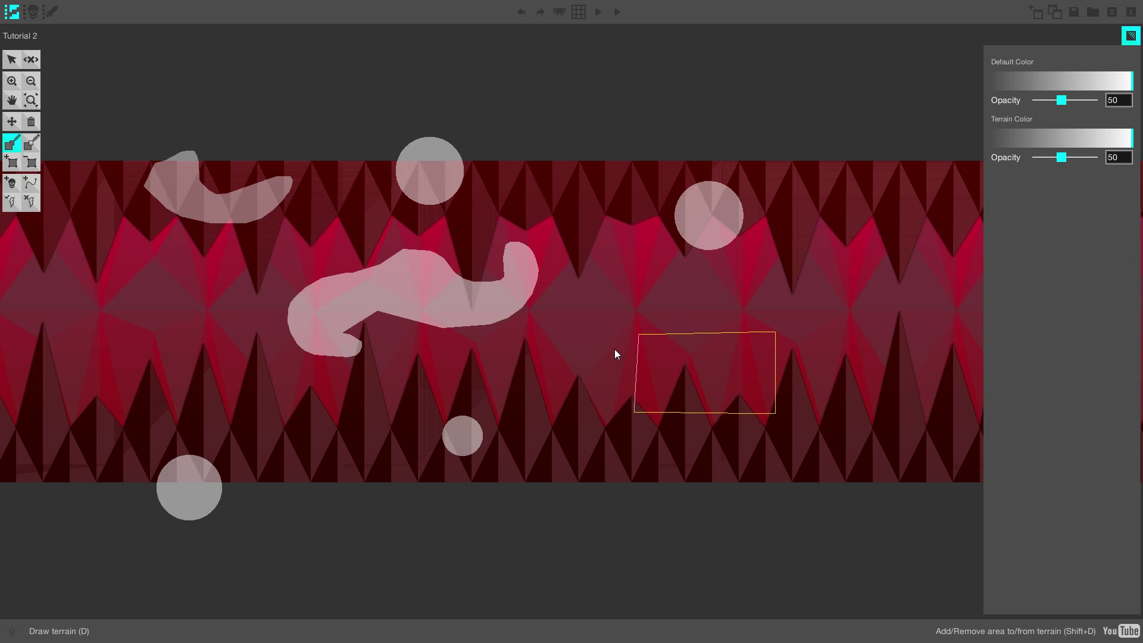
Step: Add rounded freehand areas to both ends of the rectangular terrain block and cut away the outer part of its right end
{"action": "mouse_move", "coordinate": [615, 350]}
{"action": "left_mouse_down"}
{"action": "mouse_move", "coordinate": [579, 393]}
{"action": "mouse_move", "coordinate": [602, 423]}
{"action": "mouse_move", "coordinate": [630, 428]}
{"action": "left_mouse_up"}
{"action": "left_click", "coordinate": [31, 144]}
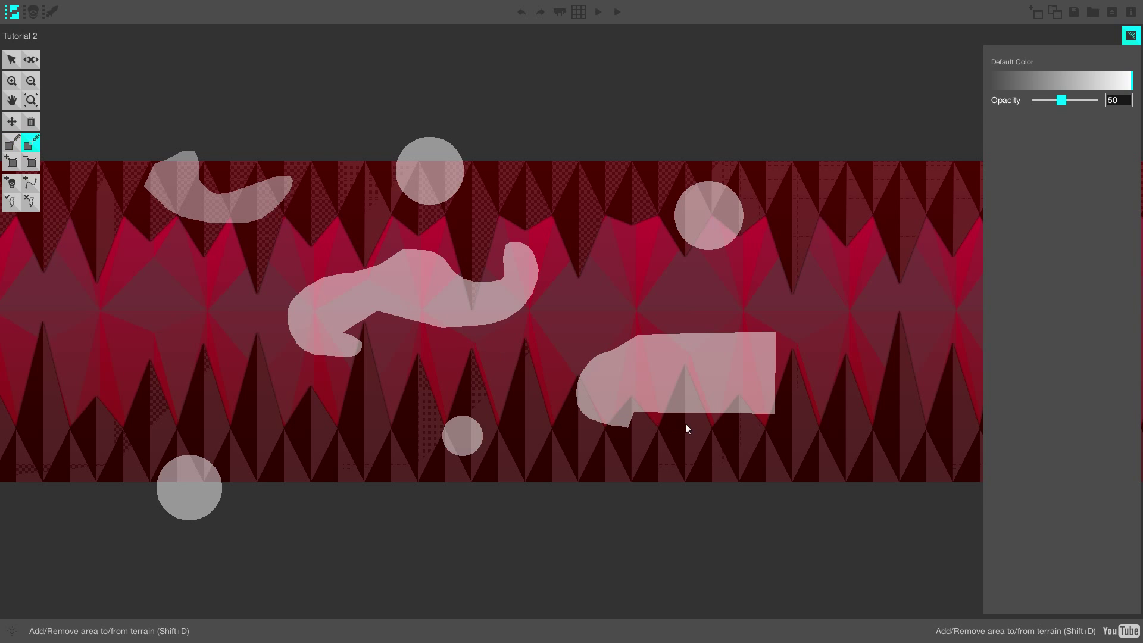
{"action": "left_click", "coordinate": [718, 393]}
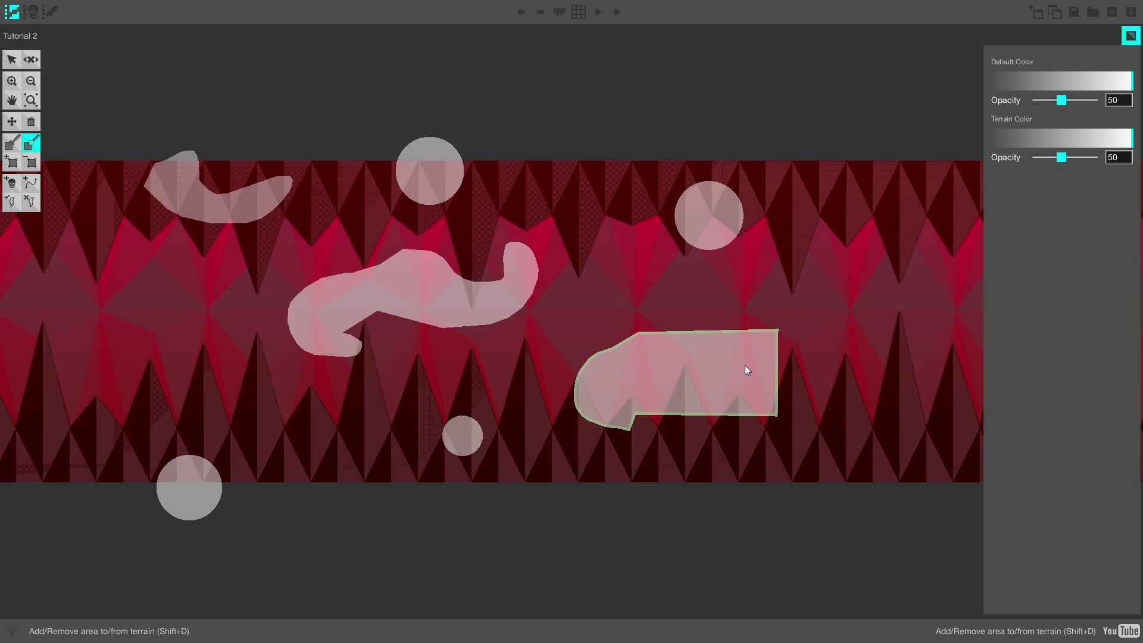
{"action": "left_click_drag", "start_coordinate": [779, 309], "coordinate": [834, 349]}
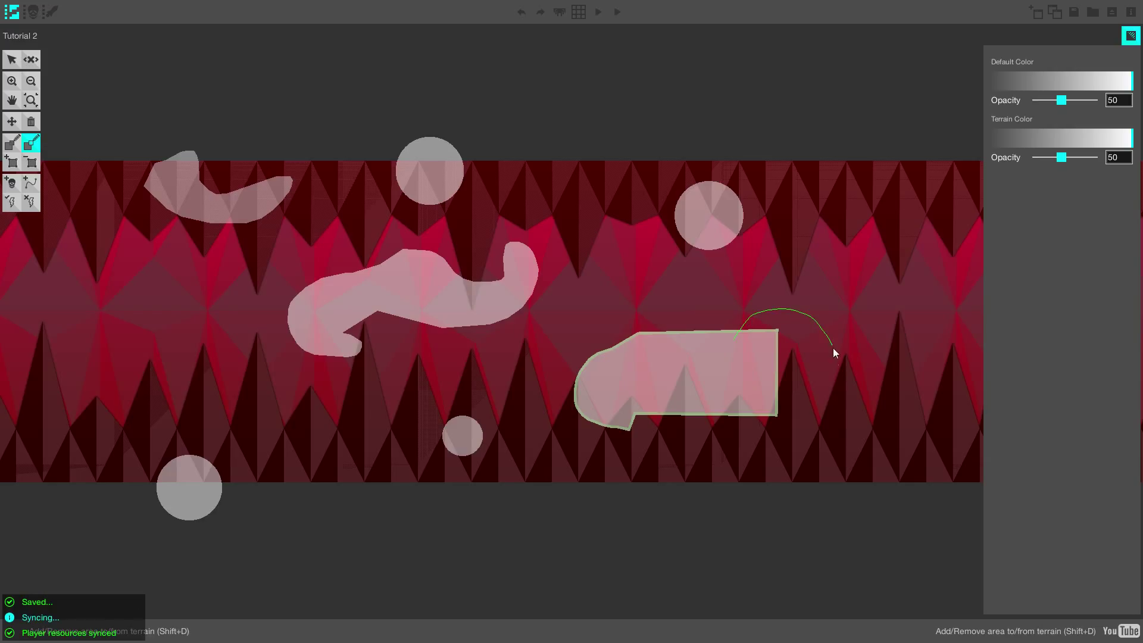
{"action": "left_click_drag", "start_coordinate": [759, 395], "coordinate": [760, 396]}
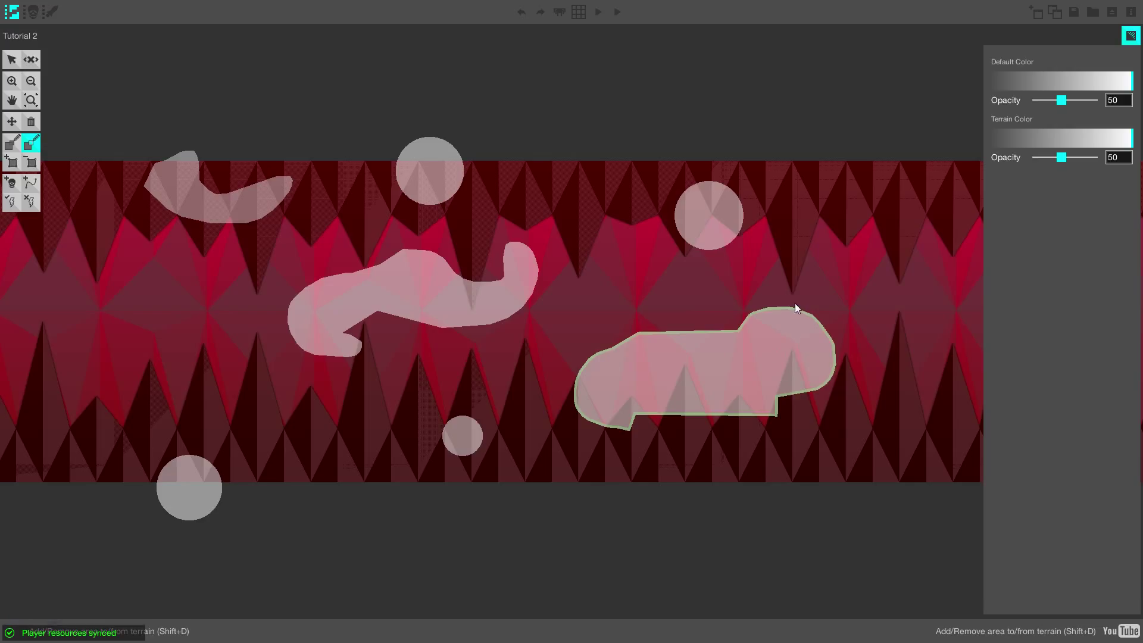
{"action": "left_click_drag", "start_coordinate": [860, 409], "coordinate": [832, 457]}
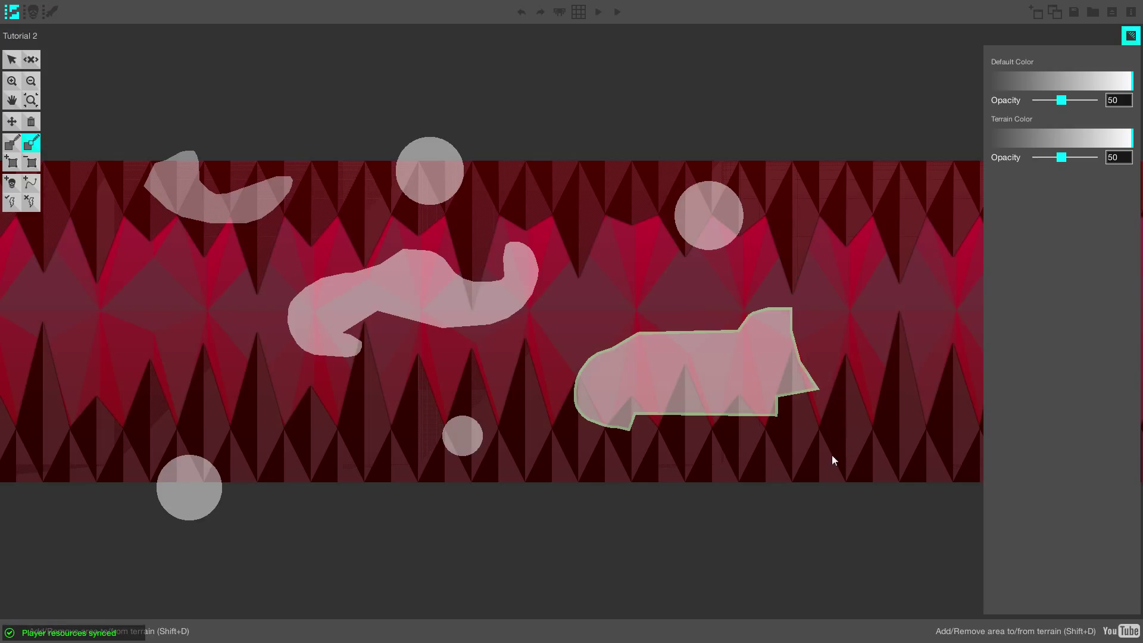
Step: Move the corner on the reshaped block's upper edge left and down, and pull a new corner downward from its lower edge
{"action": "left_click", "coordinate": [12, 162]}
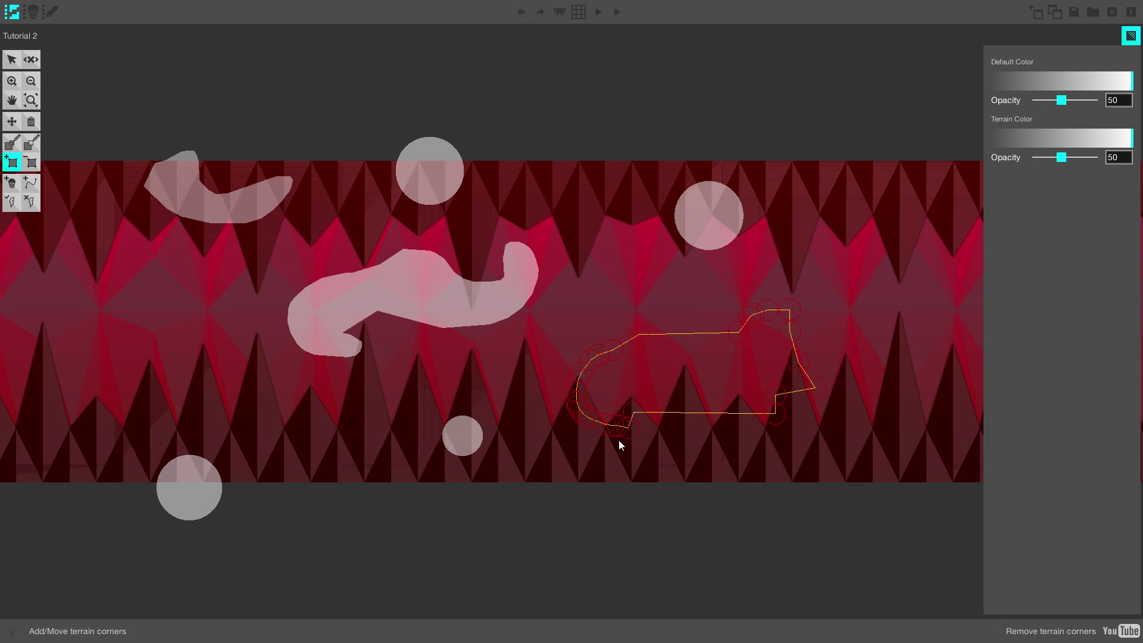
{"action": "left_click", "coordinate": [735, 333]}
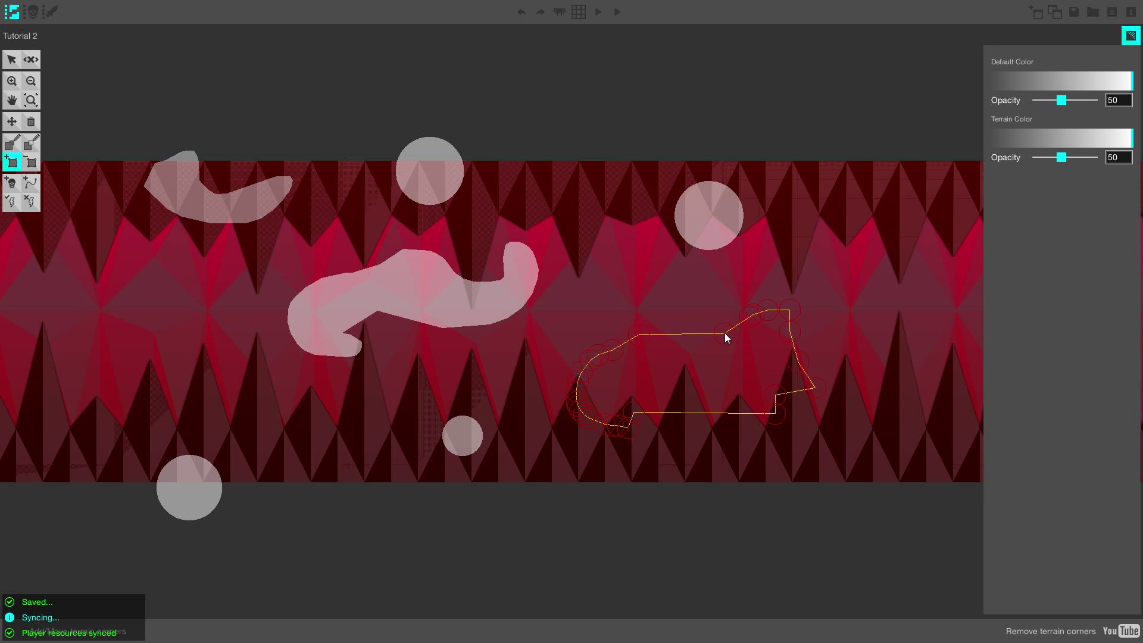
{"action": "left_click_drag", "start_coordinate": [736, 333], "coordinate": [696, 353]}
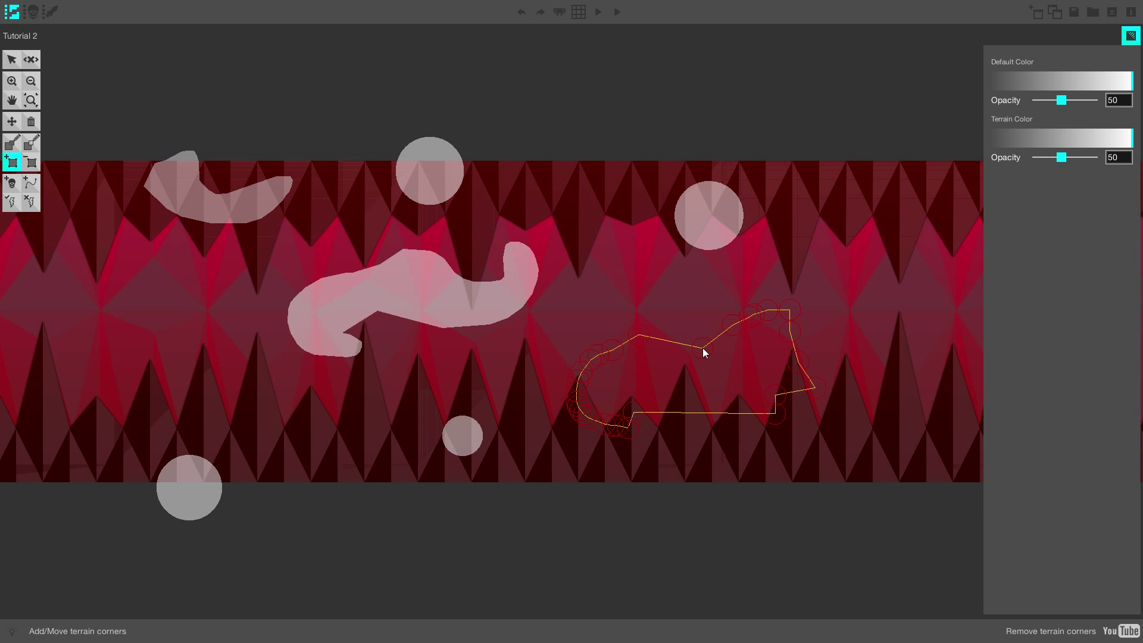
{"action": "left_click_drag", "start_coordinate": [707, 413], "coordinate": [757, 443]}
Step: Remove the inner corner on the reshaped block's lower edge and the corner at its upper left
{"action": "left_click", "coordinate": [31, 162]}
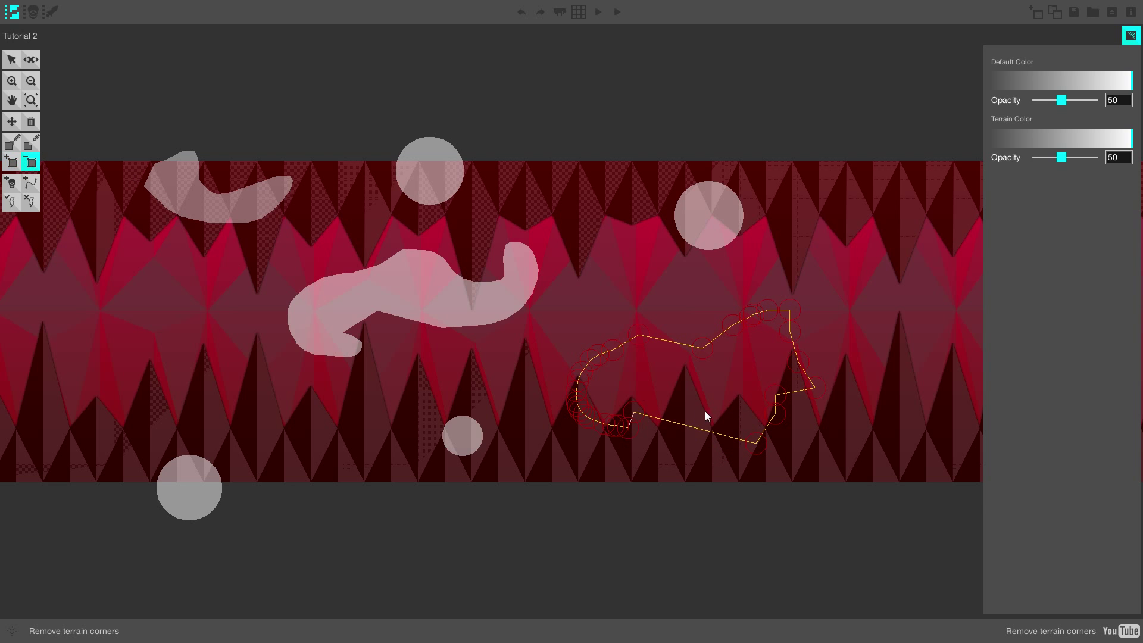
{"action": "left_click", "coordinate": [635, 412]}
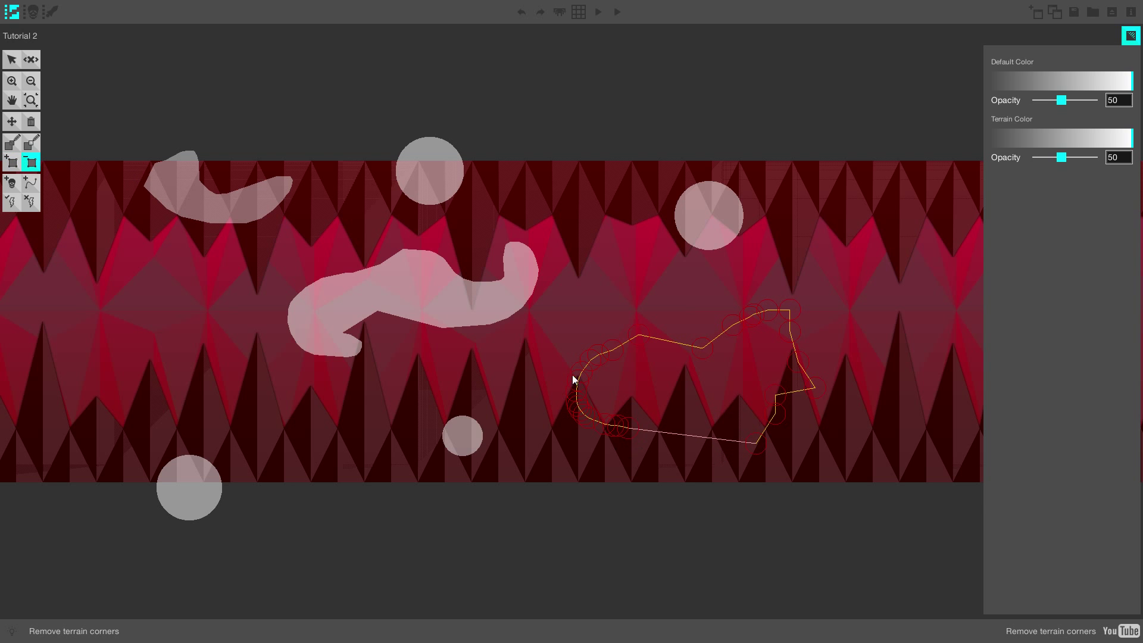
{"action": "left_click", "coordinate": [636, 338]}
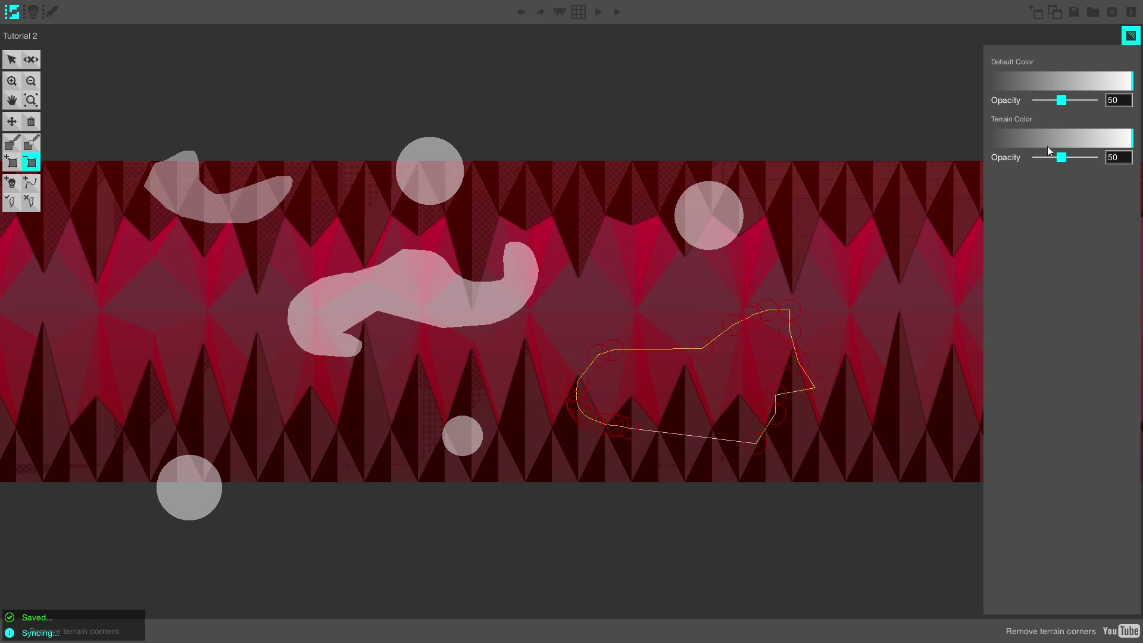
Step: Select the wavy terrain shape and lower its terrain opacity
{"action": "left_click", "coordinate": [11, 60]}
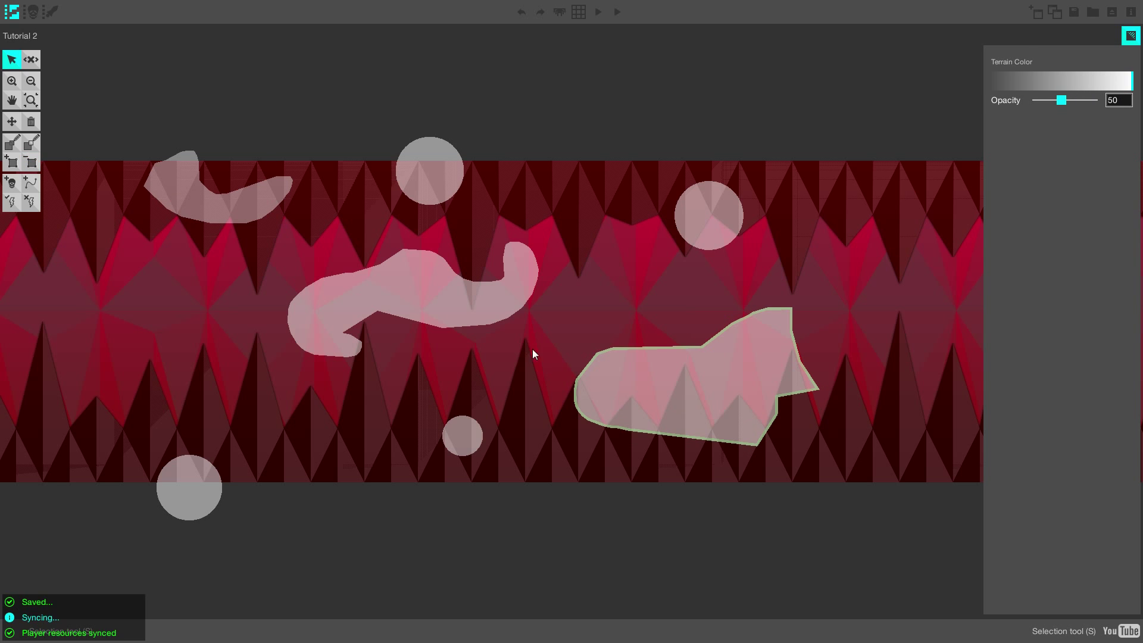
{"action": "left_click", "coordinate": [525, 266]}
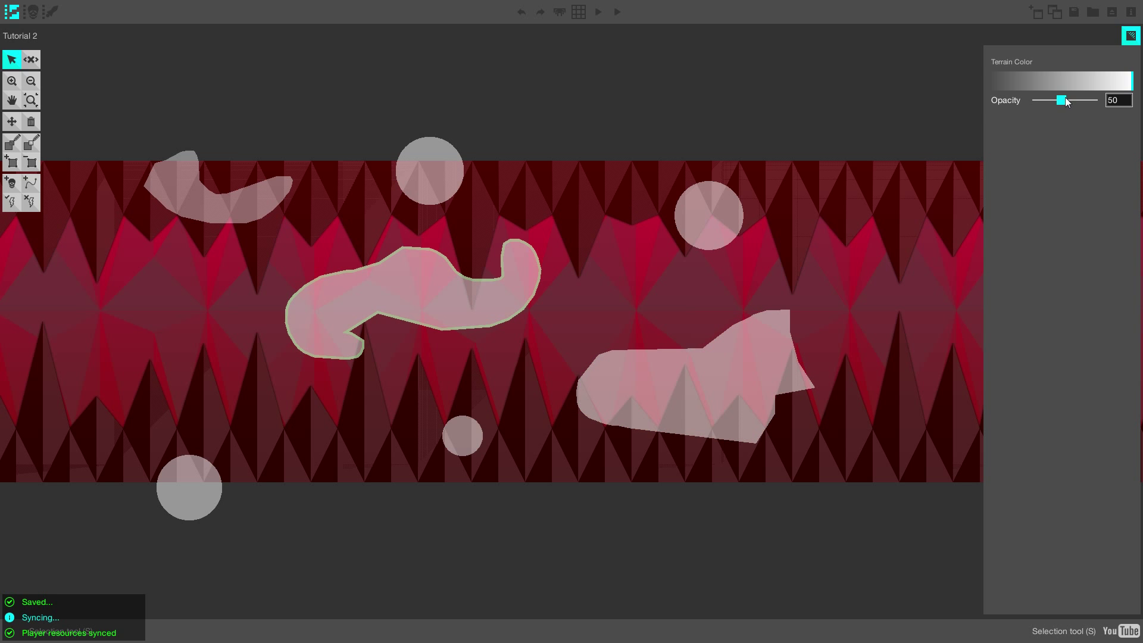
{"action": "left_click_drag", "start_coordinate": [1067, 103], "coordinate": [1052, 102]}
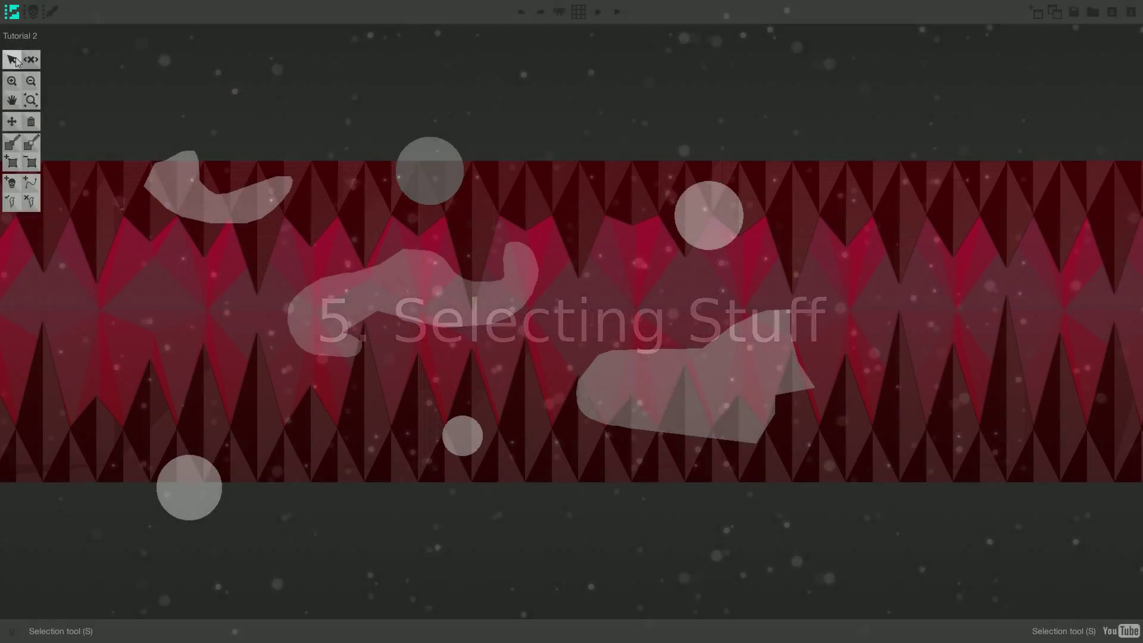
Step: Box-select the upper-middle shapes, deselect the reshaped block and the wavy shape, and box-select the curved shape at the level's upper left
{"action": "left_click_drag", "start_coordinate": [353, 93], "coordinate": [744, 324]}
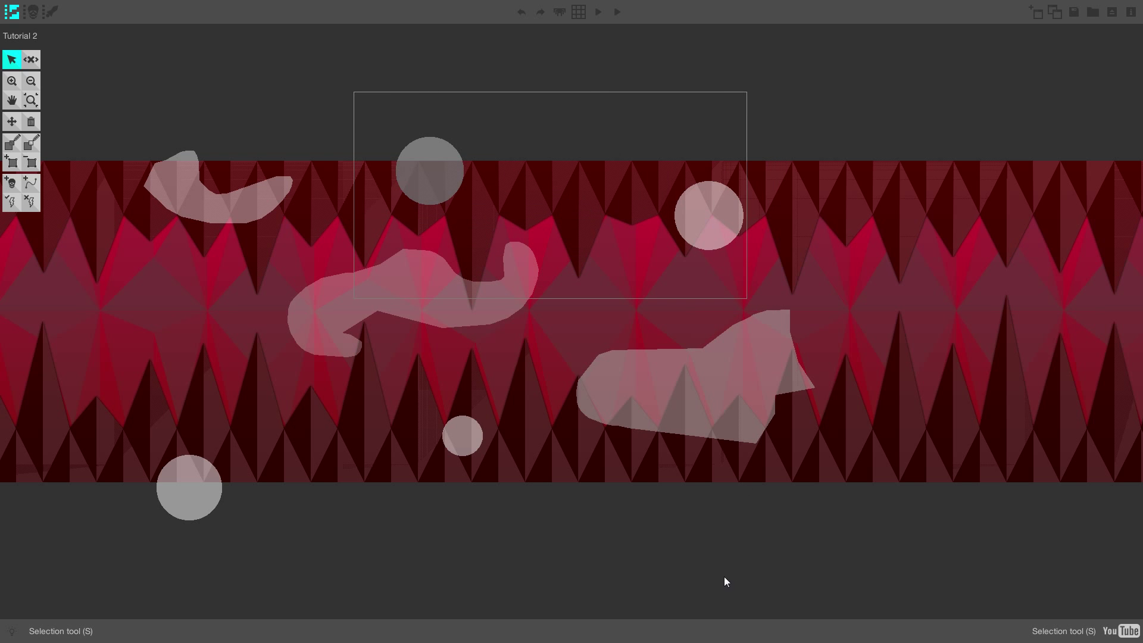
{"action": "key", "text": "shift+d"}
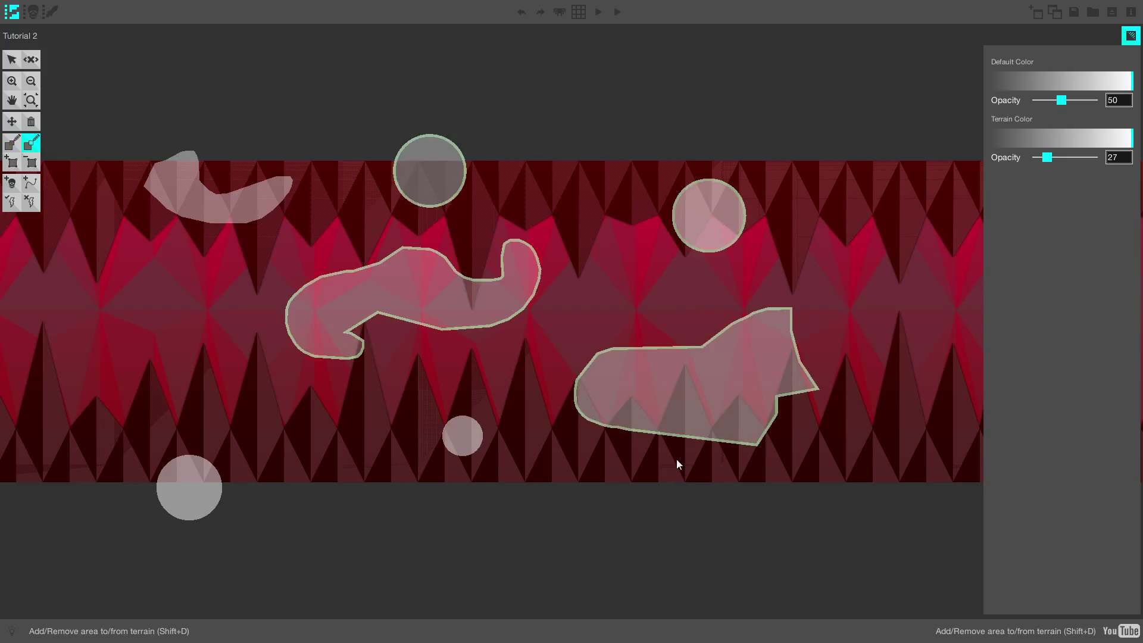
{"action": "left_click", "coordinate": [679, 391]}
{"action": "left_click", "coordinate": [449, 295]}
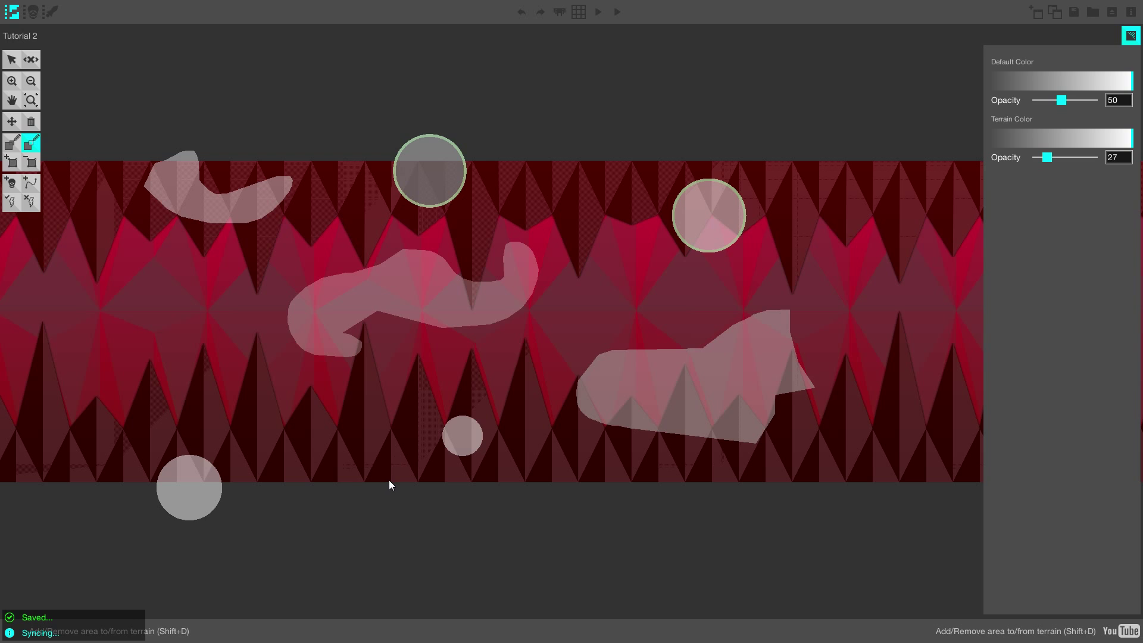
{"action": "left_click", "coordinate": [11, 59]}
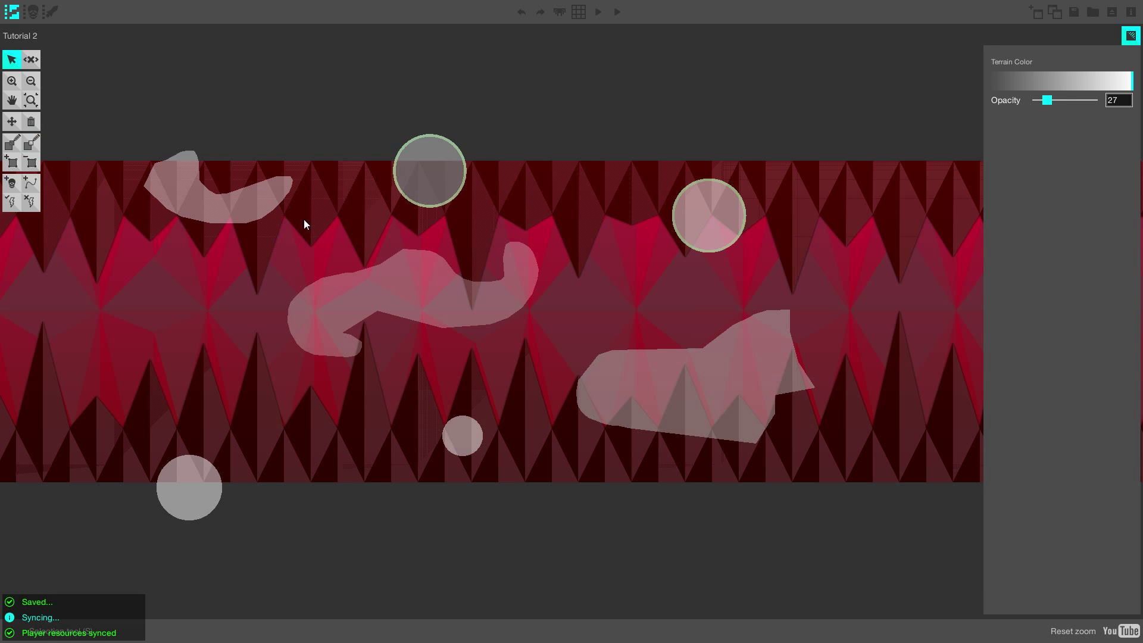
{"action": "left_click_drag", "start_coordinate": [120, 116], "coordinate": [286, 234]}
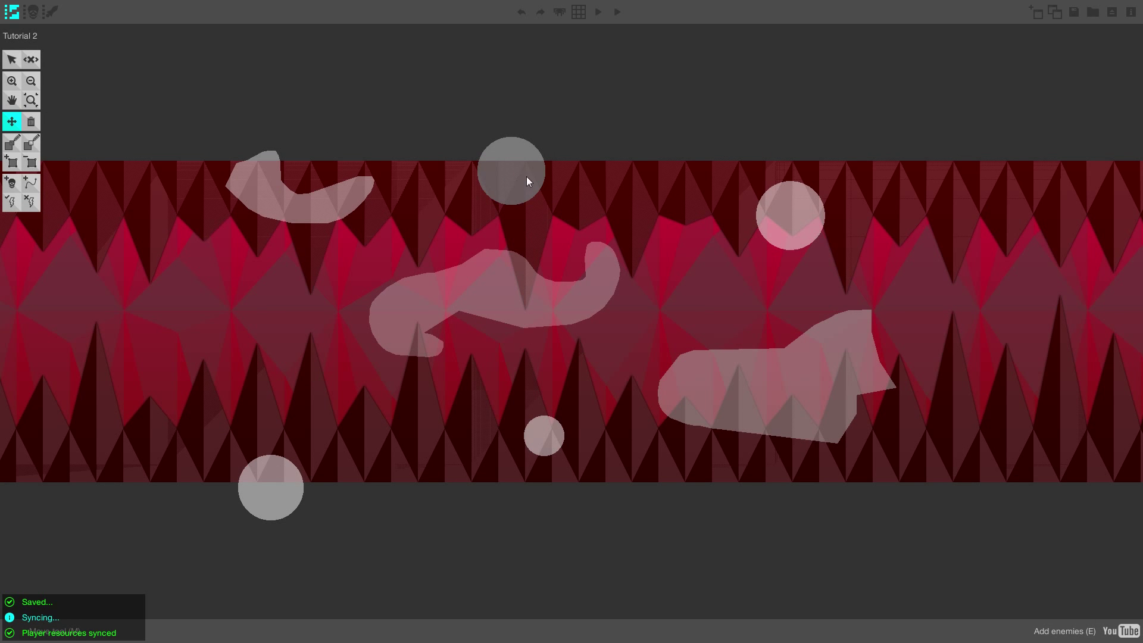
Step: Move the upper-middle circle slightly up, the upper-right circle left, and the wavy terrain shape slightly left and down
{"action": "mouse_move", "coordinate": [528, 181]}
{"action": "left_mouse_down"}
{"action": "mouse_move", "coordinate": [513, 179]}
{"action": "mouse_move", "coordinate": [526, 176]}
{"action": "left_mouse_up"}
{"action": "left_click_drag", "start_coordinate": [789, 219], "coordinate": [758, 226]}
{"action": "mouse_move", "coordinate": [477, 304]}
{"action": "left_mouse_down"}
{"action": "mouse_move", "coordinate": [482, 291]}
{"action": "mouse_move", "coordinate": [495, 311]}
{"action": "left_mouse_up"}
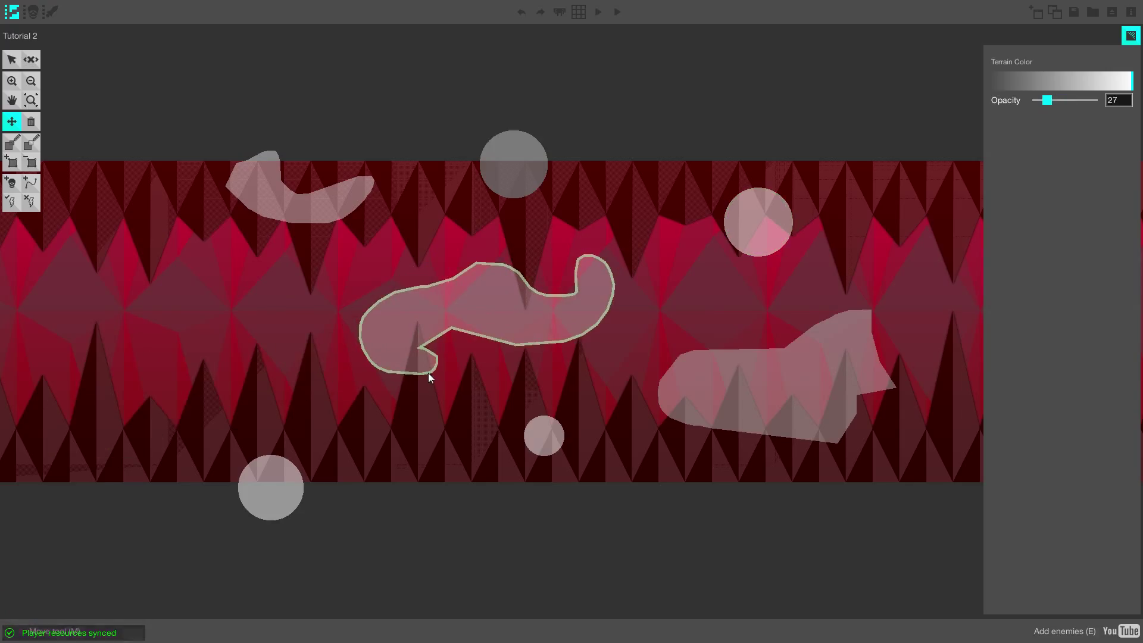
Step: Add the curved shape and the upper-middle circle to the wavy shape's selection and move all three slightly left and up
{"action": "left_click", "coordinate": [352, 191]}
{"action": "left_click", "coordinate": [508, 168]}
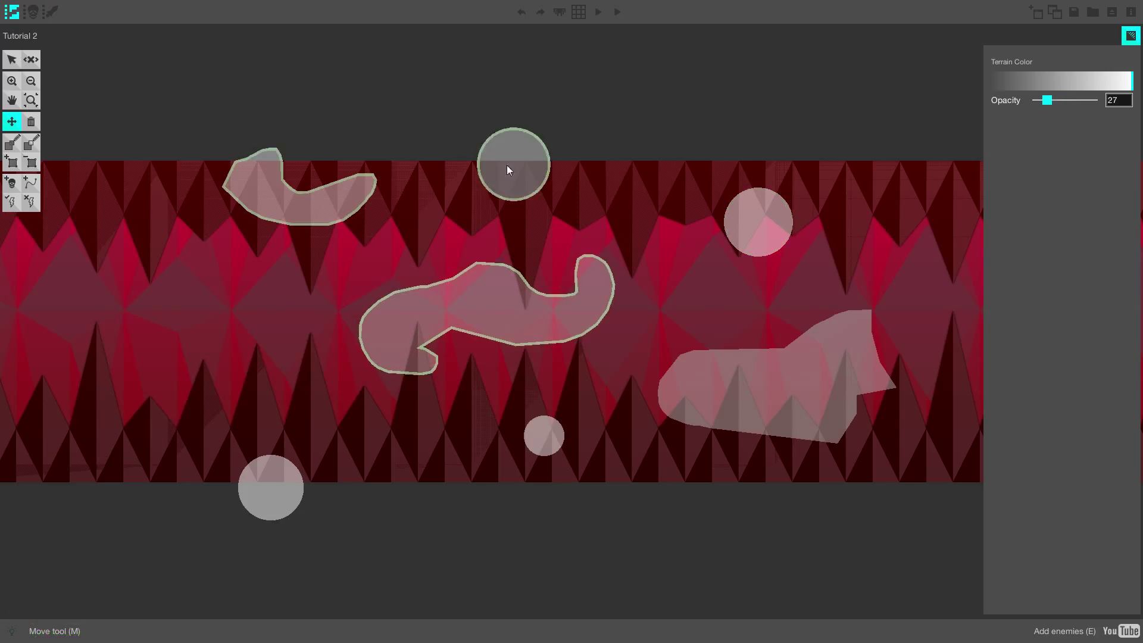
{"action": "mouse_move", "coordinate": [464, 307]}
{"action": "left_mouse_down"}
{"action": "mouse_move", "coordinate": [419, 304]}
{"action": "mouse_move", "coordinate": [503, 306]}
{"action": "mouse_move", "coordinate": [449, 315]}
{"action": "left_mouse_up"}
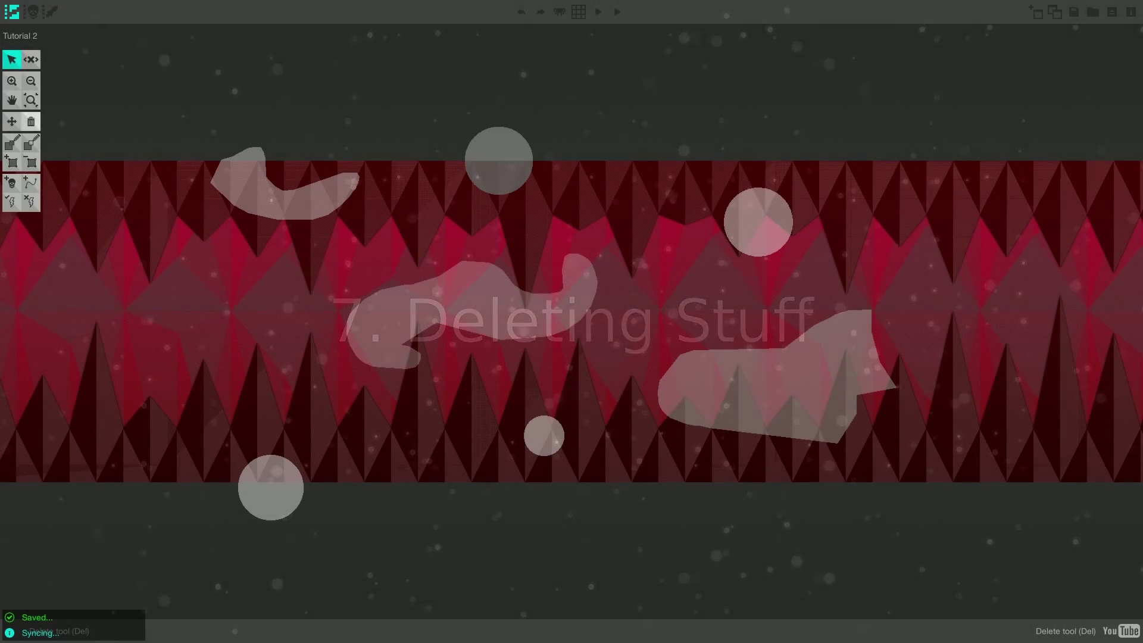
Step: Delete the curved terrain shape and the two upper circles one by one with the Delete tool
{"action": "key", "text": "Delete"}
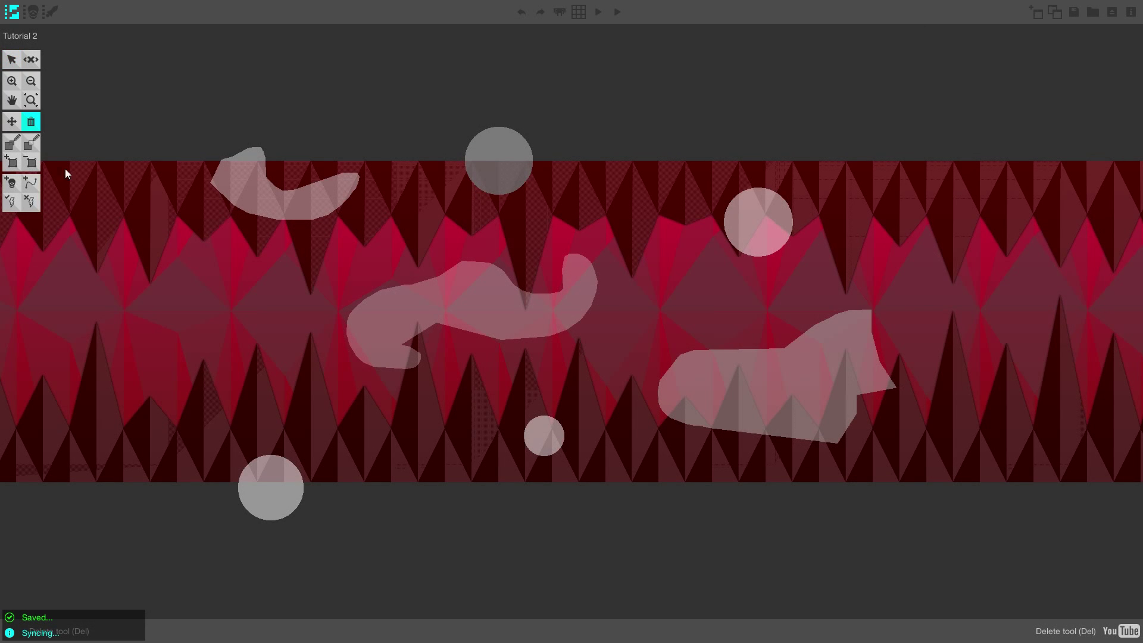
{"action": "left_click", "coordinate": [296, 192]}
{"action": "left_click", "coordinate": [498, 155]}
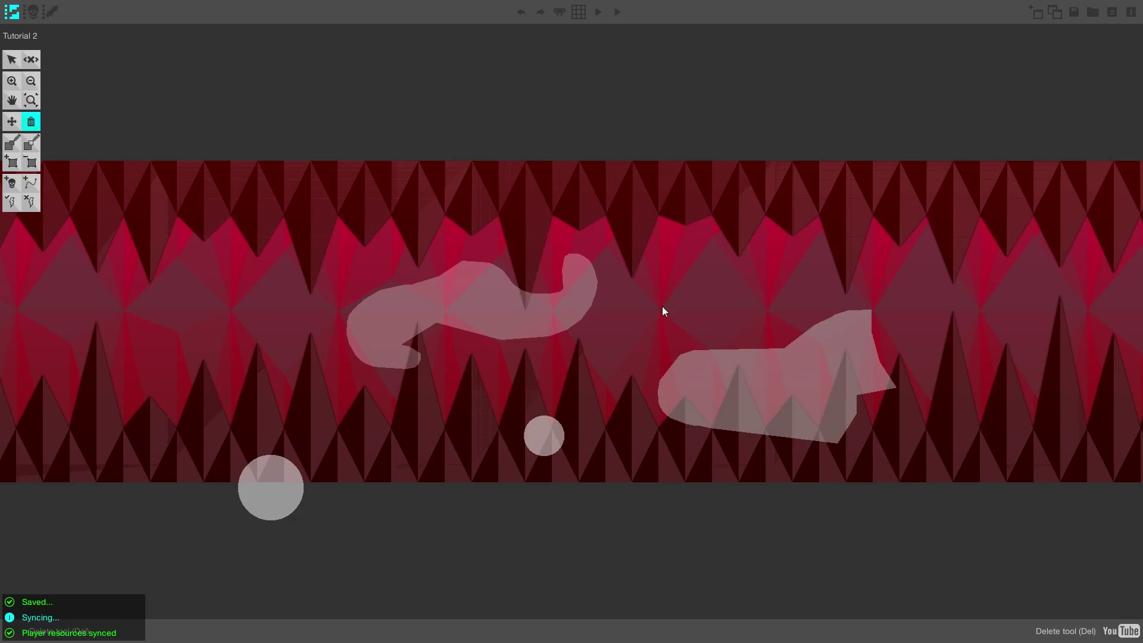
Step: Undo the deletions of the two upper circles and the curved terrain shape
{"action": "key", "text": "ctrl+z"}
{"action": "key", "text": "ctrl+z"}
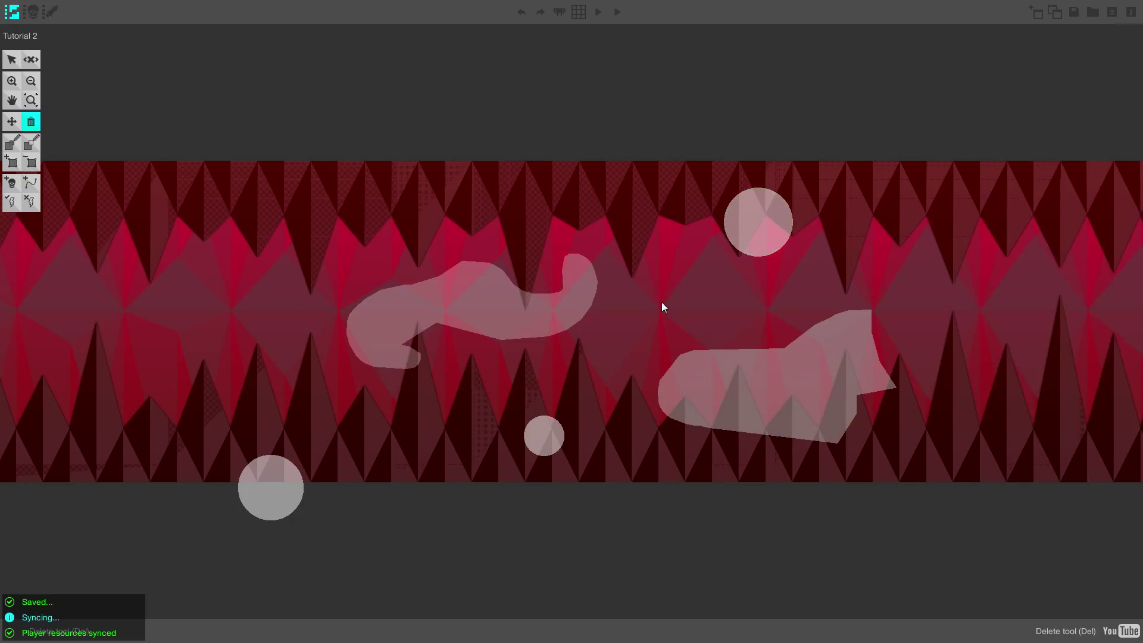
{"action": "key", "text": "ctrl+z"}
{"action": "key", "text": "ctrl+z"}
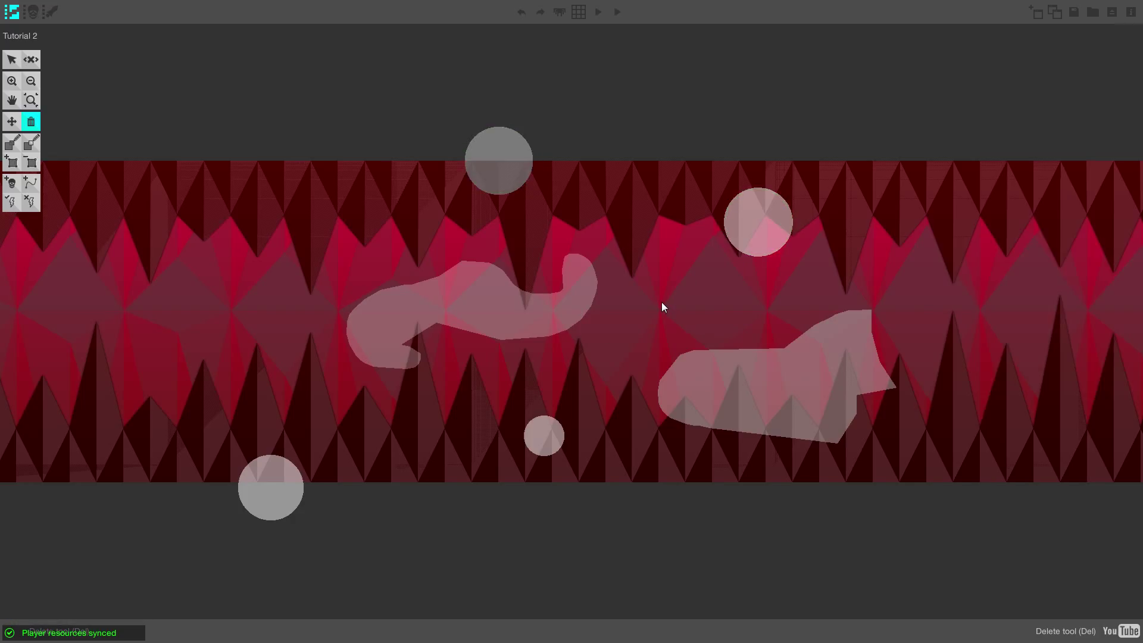
{"action": "key", "text": "ctrl+z"}
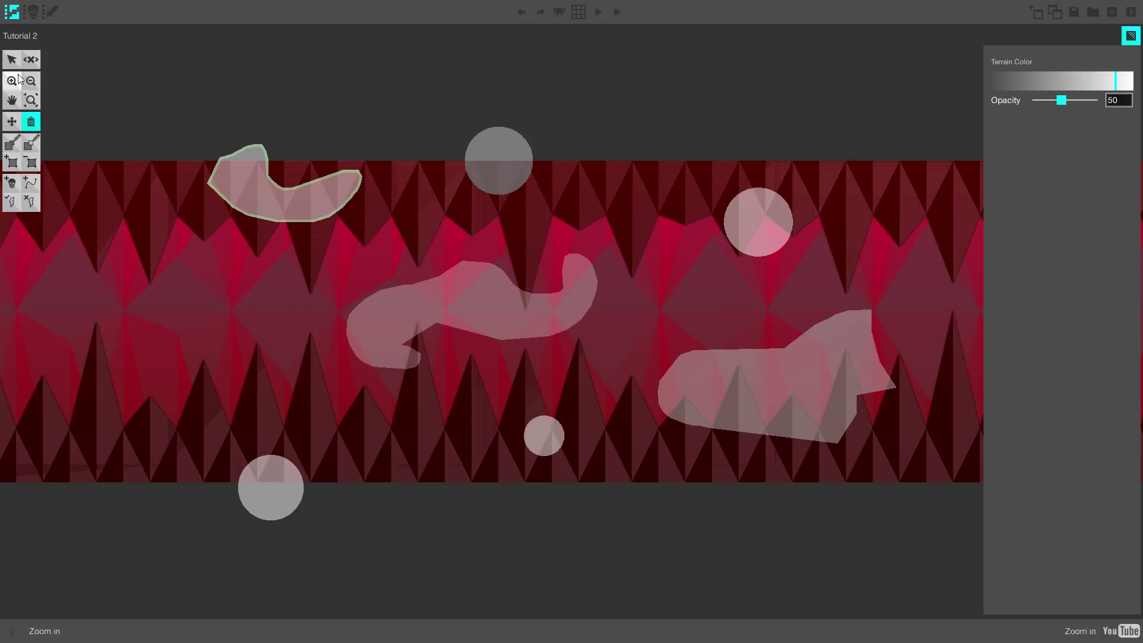
Step: Box-select the curved shape and the two upper circles and delete the whole selection at once
{"action": "key", "text": "s"}
{"action": "left_click_drag", "start_coordinate": [194, 77], "coordinate": [743, 276]}
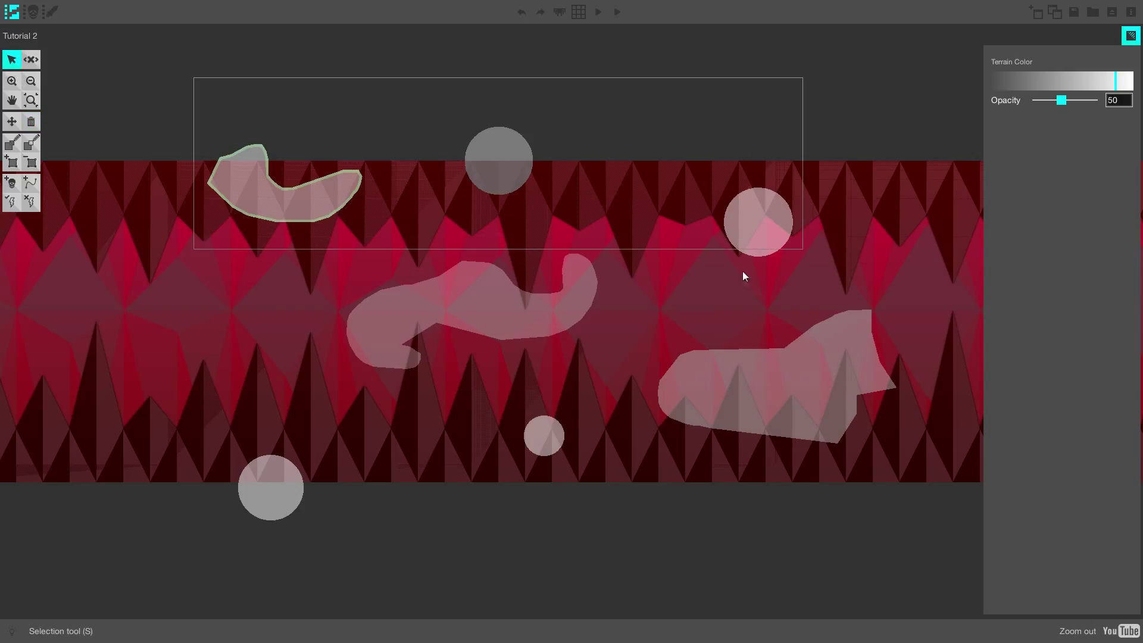
{"action": "left_click_drag", "start_coordinate": [454, 280], "coordinate": [453, 277]}
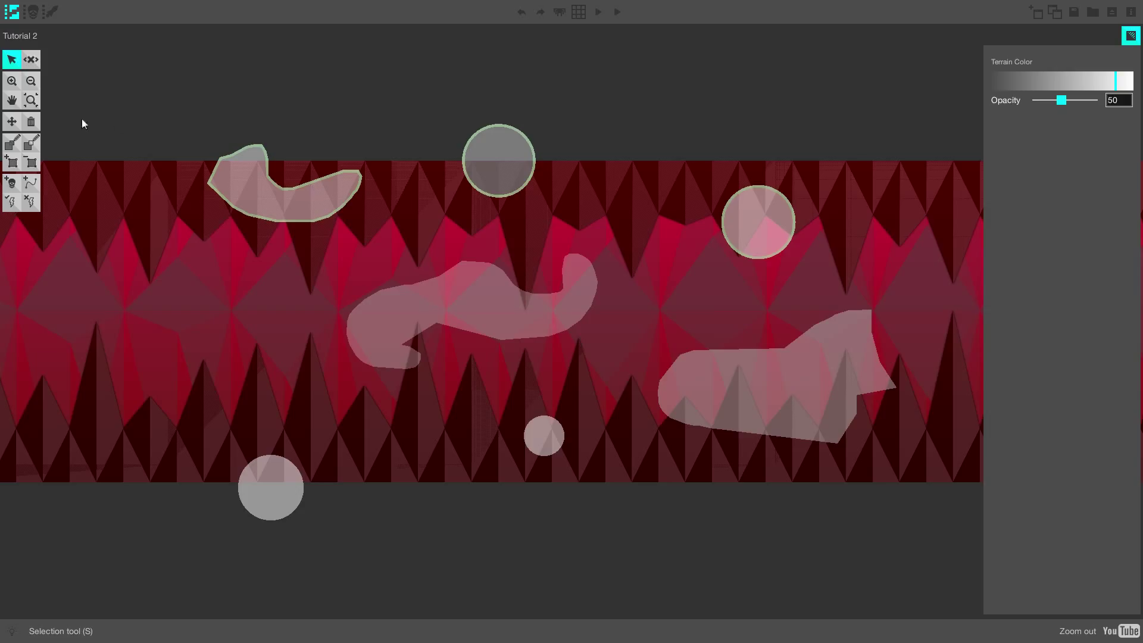
{"action": "left_click", "coordinate": [29, 125]}
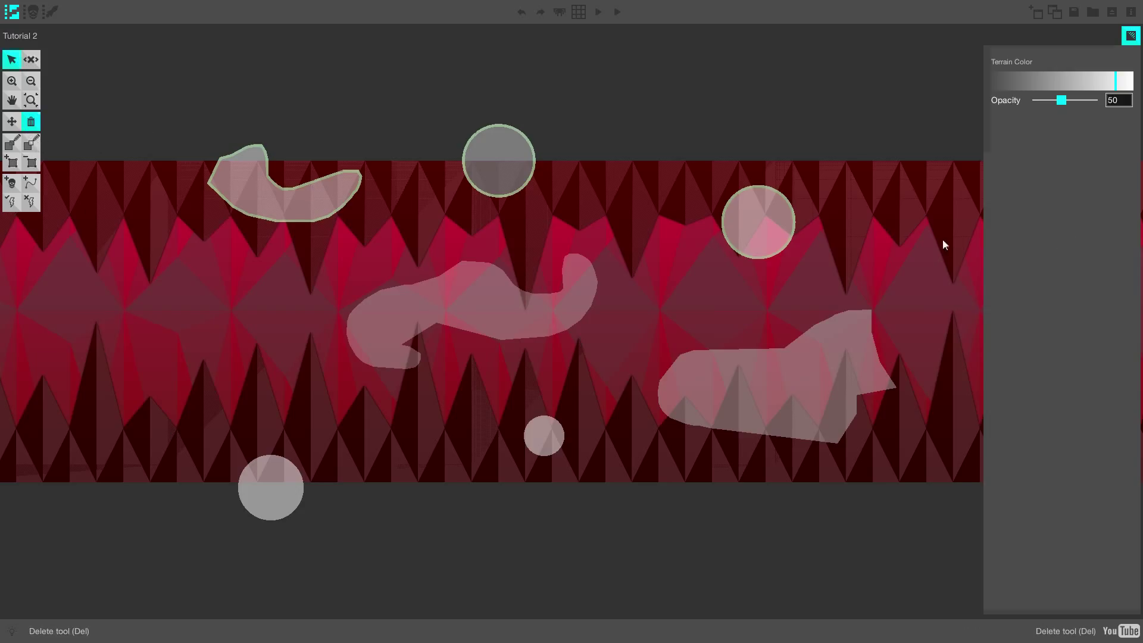
{"action": "left_click", "coordinate": [785, 223]}
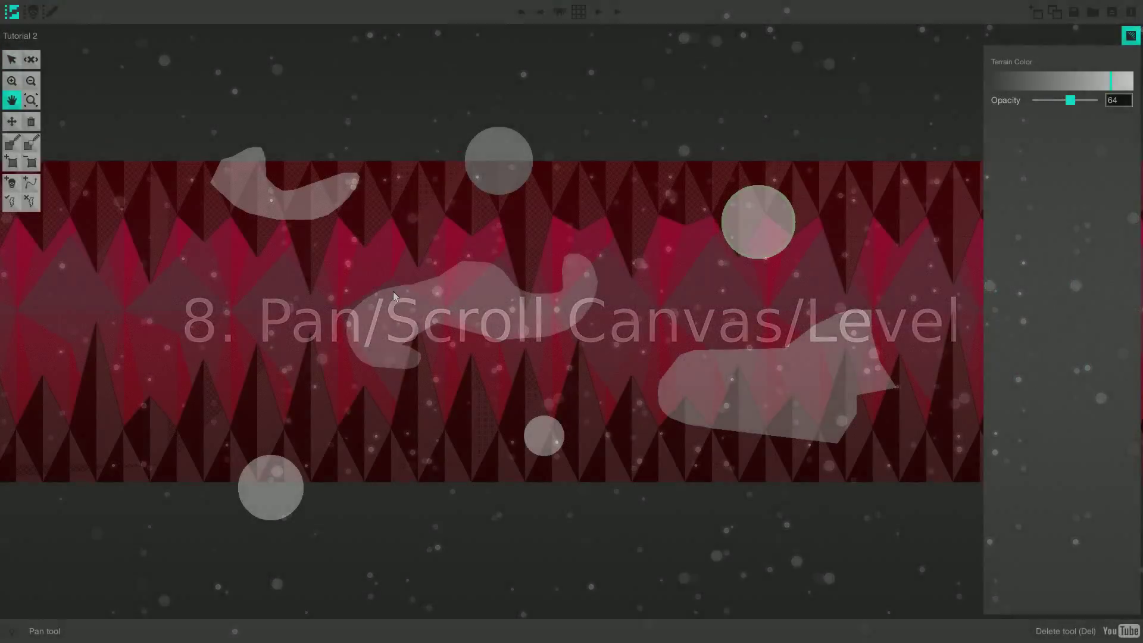
Step: Pan the level with the Pan tool and again while the Selection tool is active, and save the level
{"action": "left_click_drag", "start_coordinate": [393, 291], "coordinate": [452, 270]}
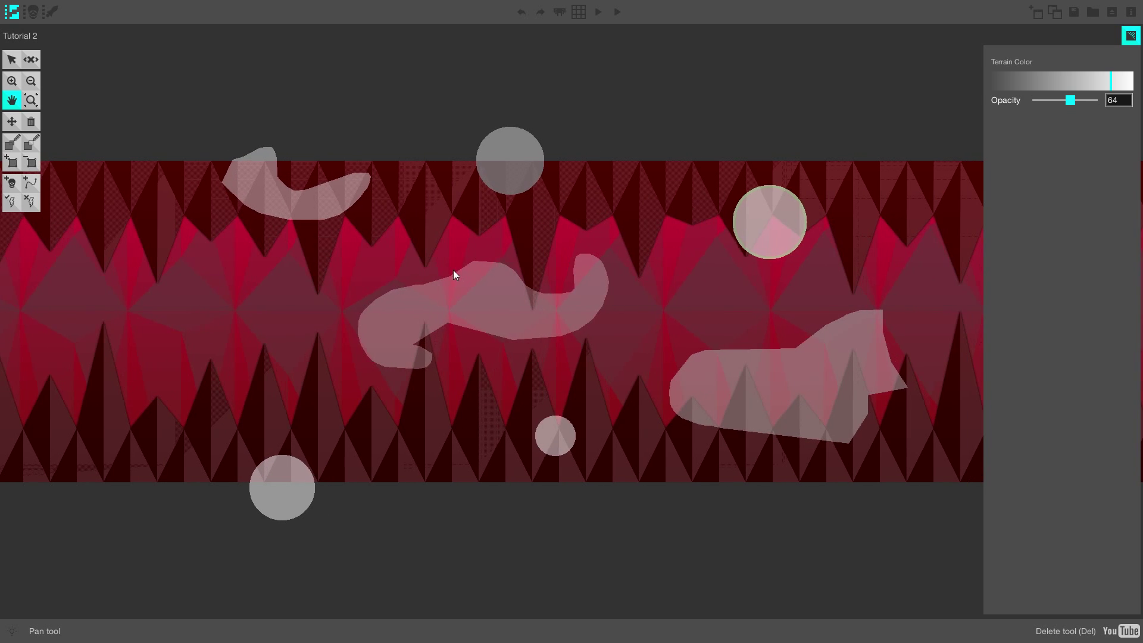
{"action": "left_click", "coordinate": [28, 60]}
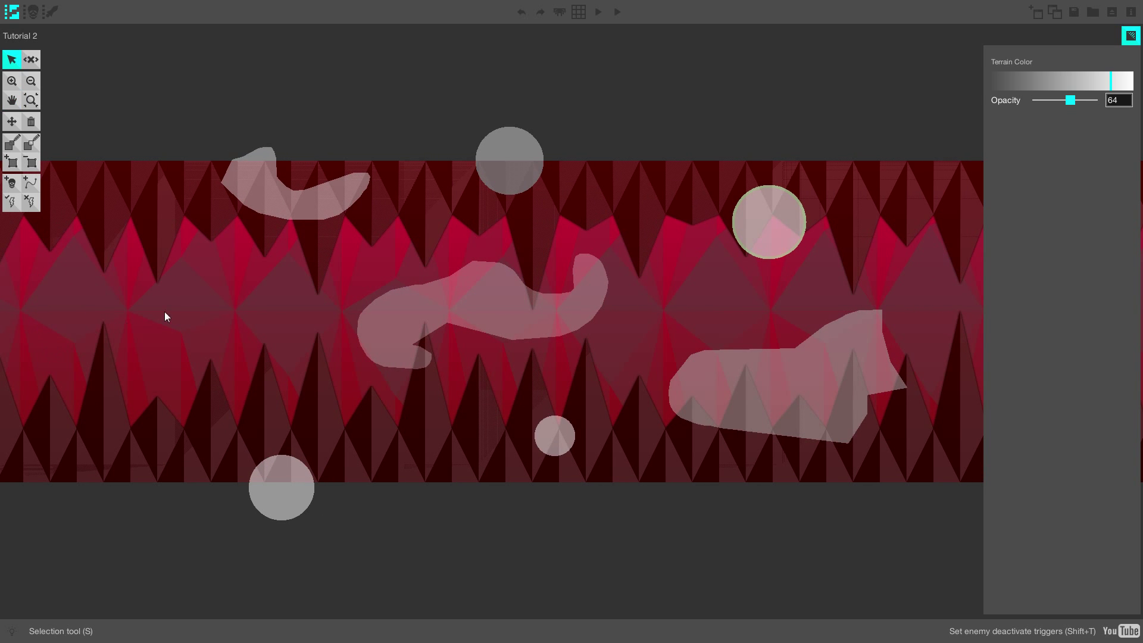
{"action": "mouse_move", "coordinate": [423, 256]}
{"action": "middle_mouse_down"}
{"action": "mouse_move", "coordinate": [264, 249]}
{"action": "mouse_move", "coordinate": [631, 251]}
{"action": "mouse_move", "coordinate": [377, 253]}
{"action": "mouse_move", "coordinate": [415, 258]}
{"action": "middle_mouse_up"}
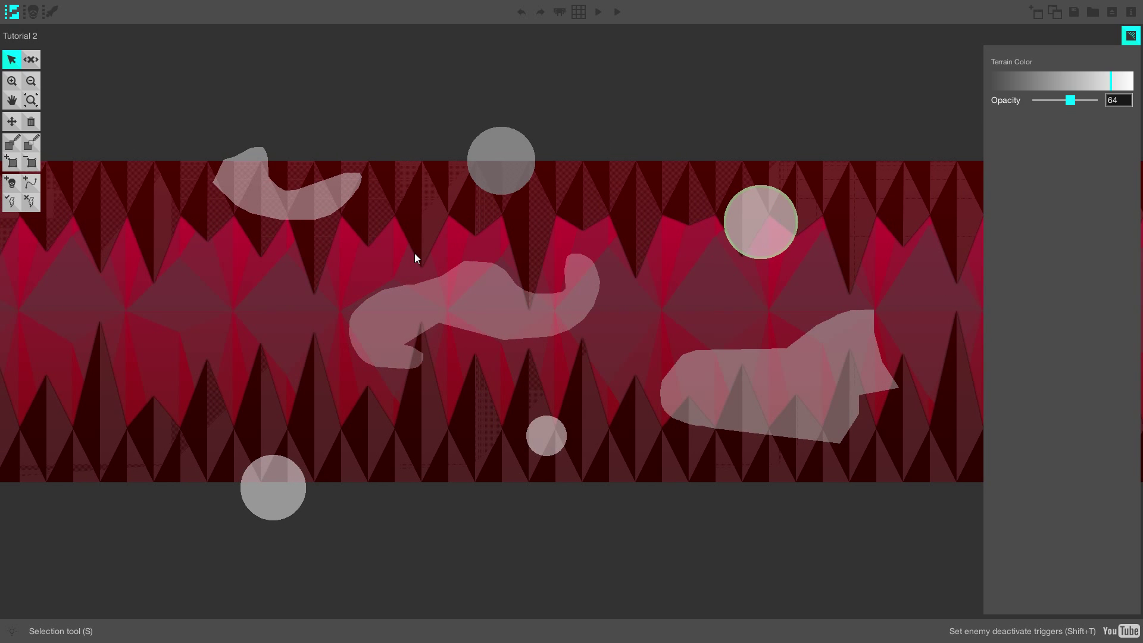
{"action": "key", "text": "ctrl+s"}
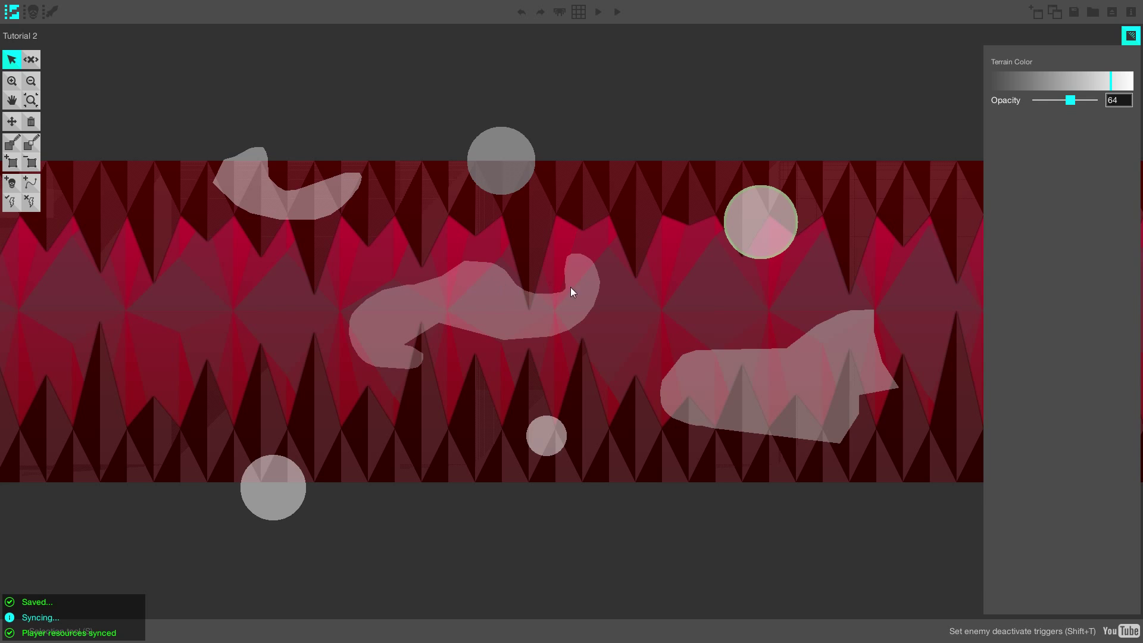
{"action": "middle_click_drag", "start_coordinate": [572, 293], "coordinate": [362, 337]}
{"action": "middle_click_drag", "start_coordinate": [640, 322], "coordinate": [591, 333]}
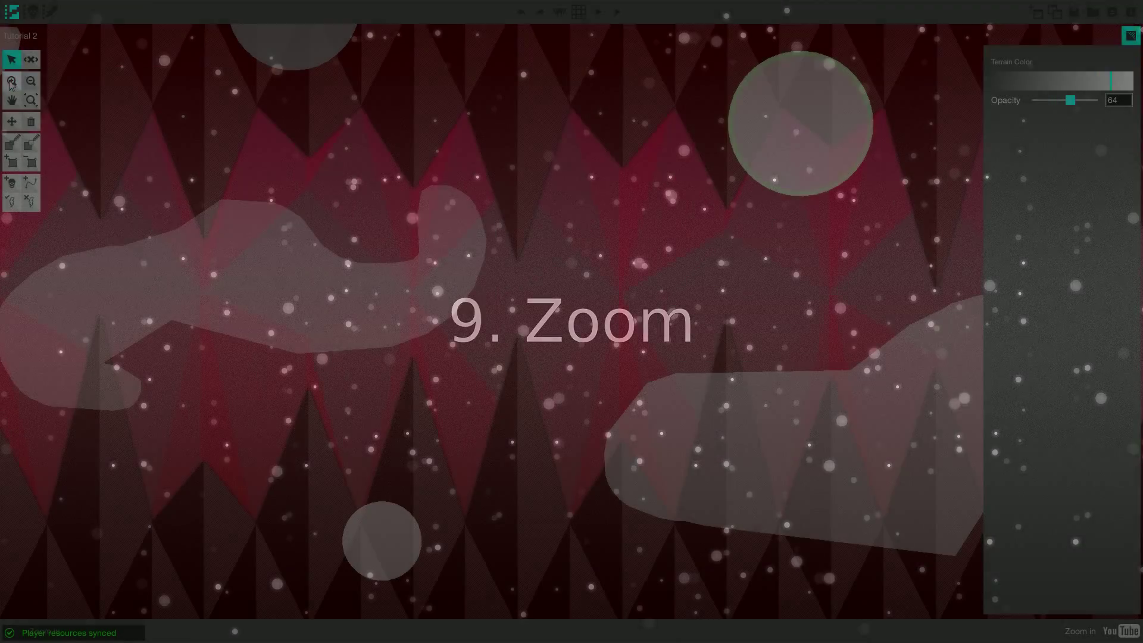
Step: Zoom the level in and out, reset the zoom, and zoom in and out again around the terrain shapes
{"action": "left_click", "coordinate": [12, 80]}
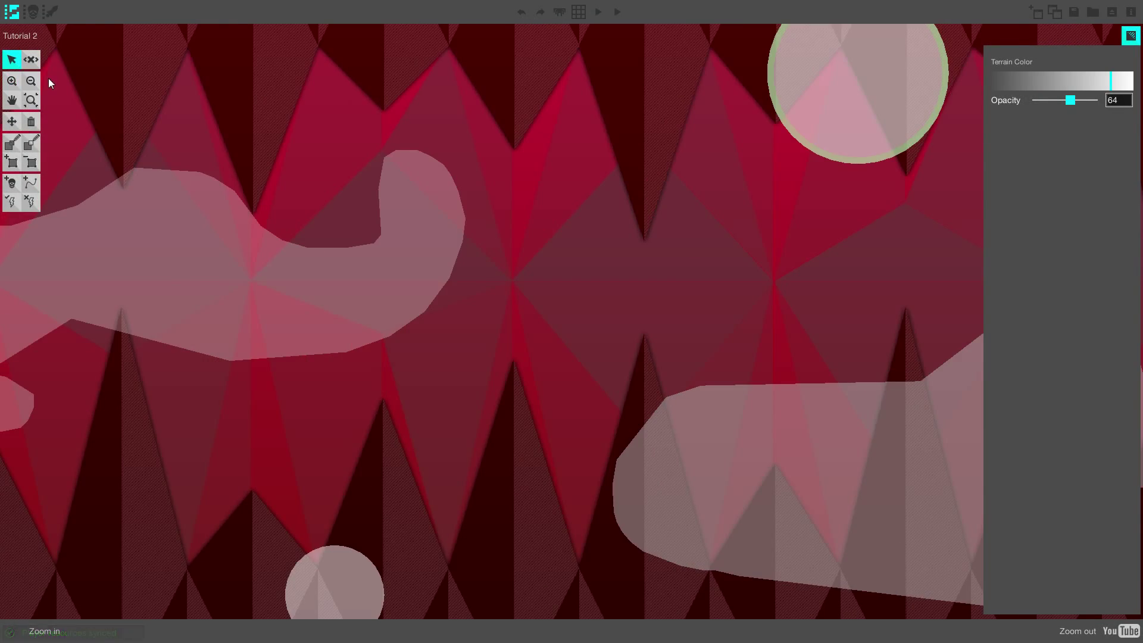
{"action": "left_click", "coordinate": [32, 81]}
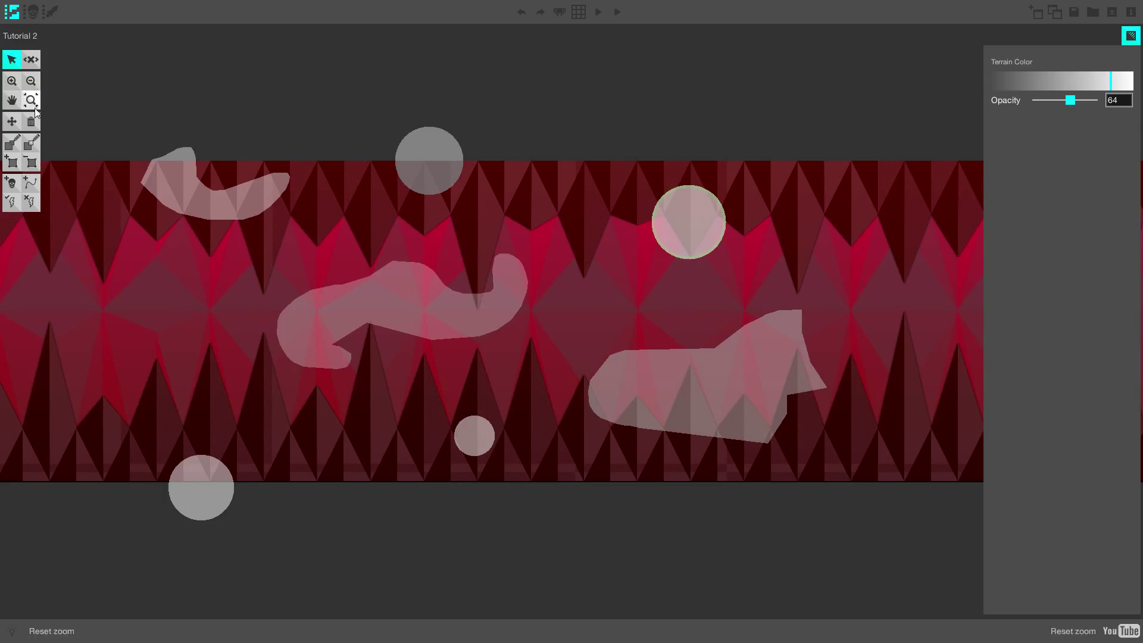
{"action": "left_click", "coordinate": [32, 84]}
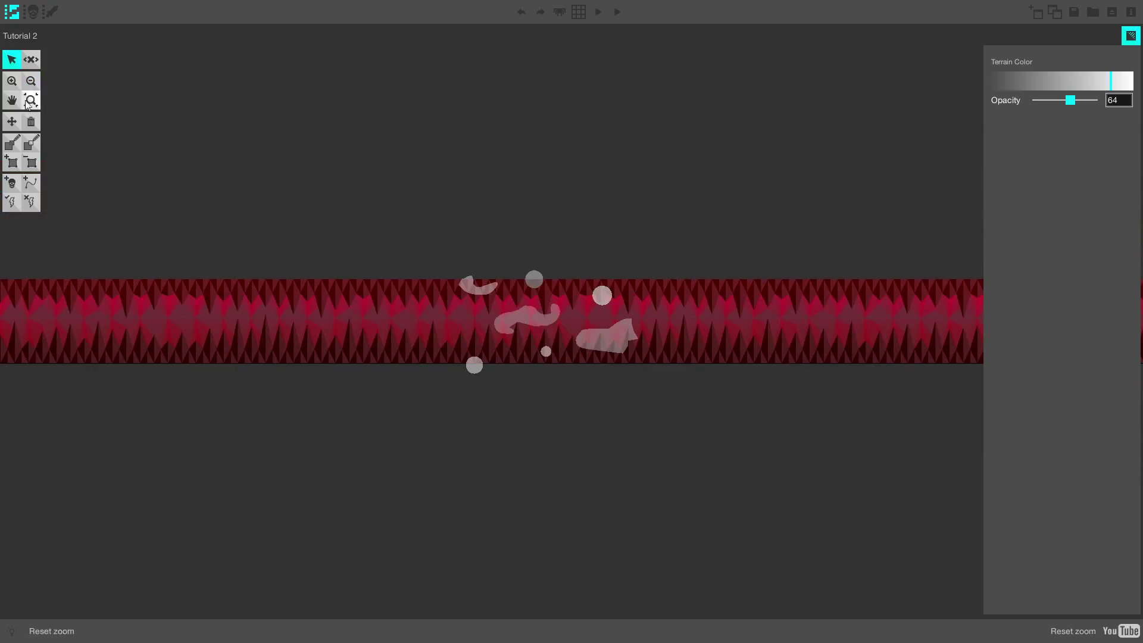
{"action": "left_click", "coordinate": [31, 100]}
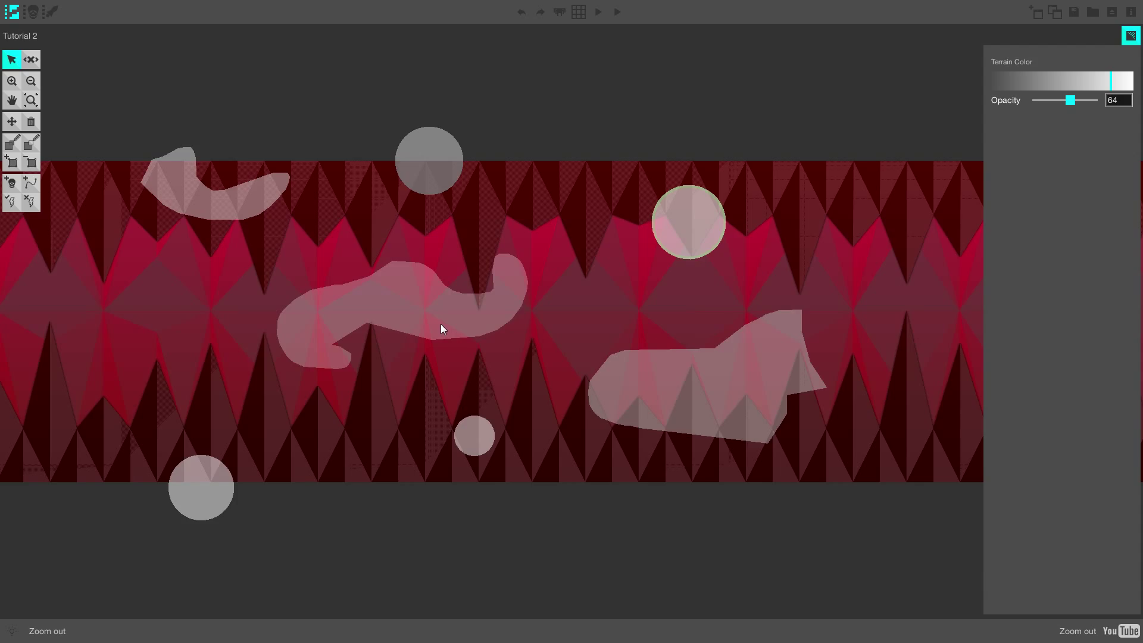
{"action": "scroll", "coordinate": [440, 324], "scroll_direction": "up", "scroll_amount": 2}
{"action": "scroll", "coordinate": [441, 325], "scroll_direction": "down", "scroll_amount": 10}
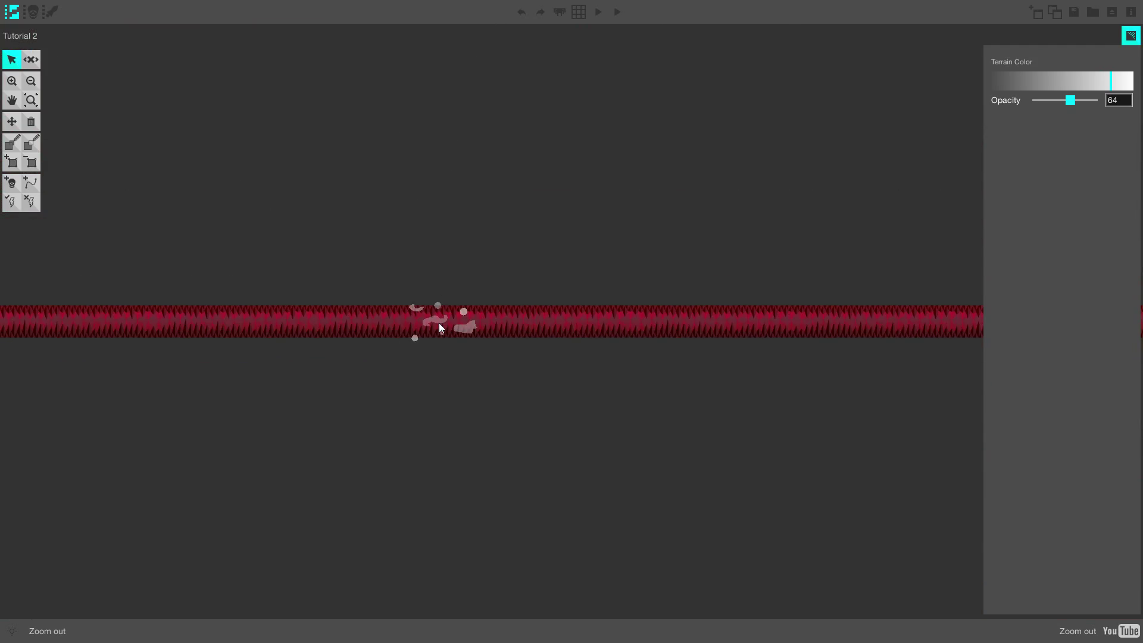
{"action": "scroll", "coordinate": [434, 323], "scroll_direction": "up", "scroll_amount": 10}
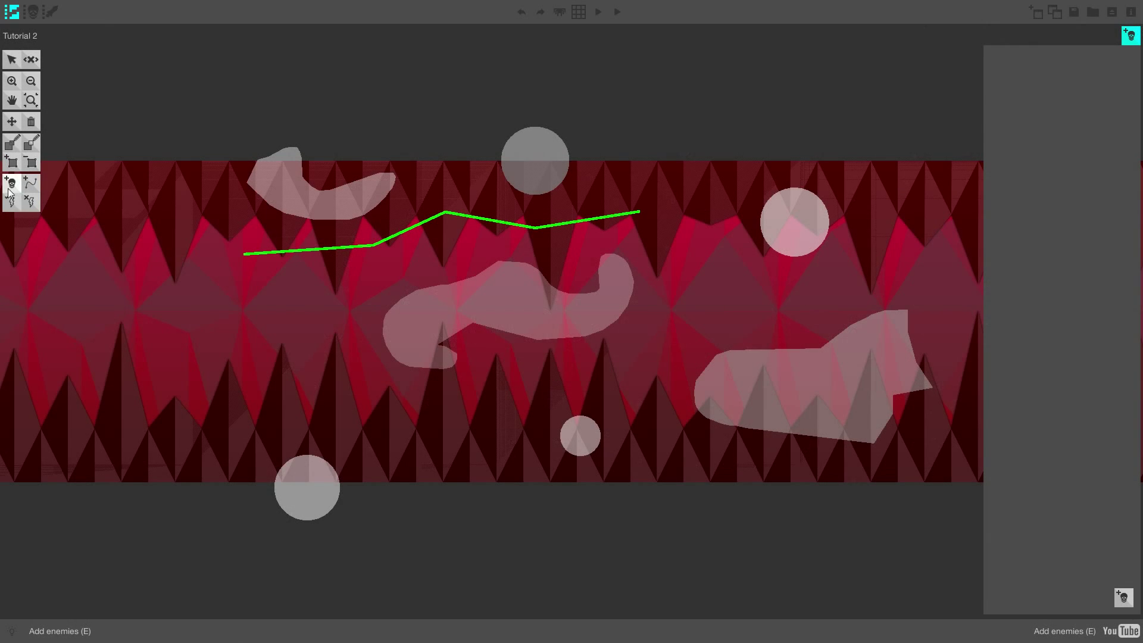
Step: Add the enemy "In the way, slow" to the level's enemy list and place one near the green path
{"action": "left_click", "coordinate": [1124, 599]}
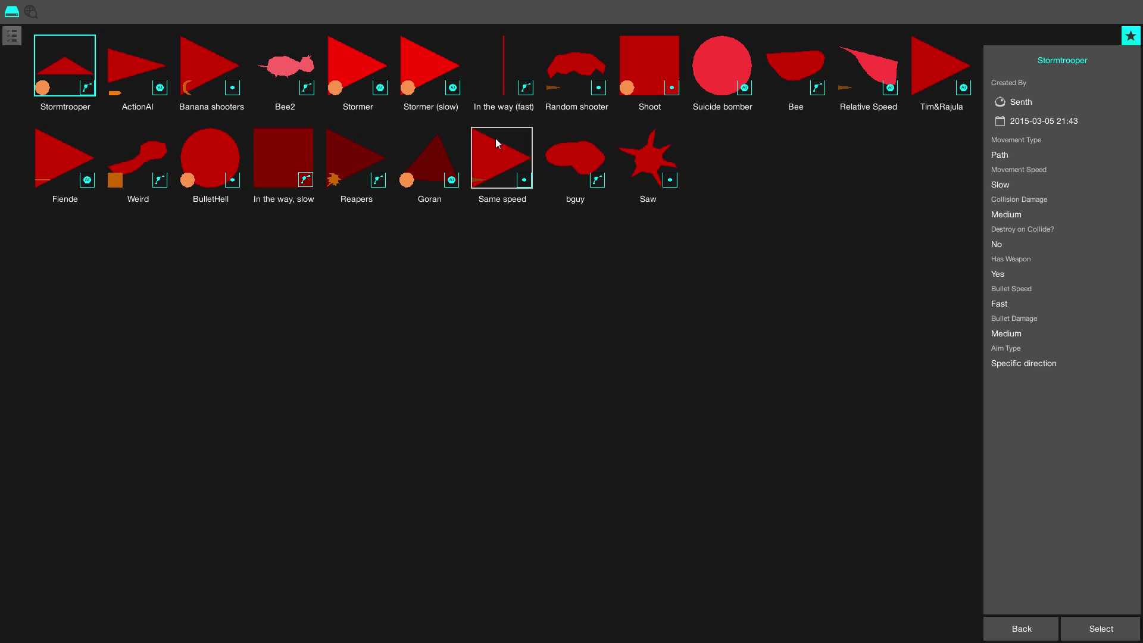
{"action": "left_click", "coordinate": [295, 171]}
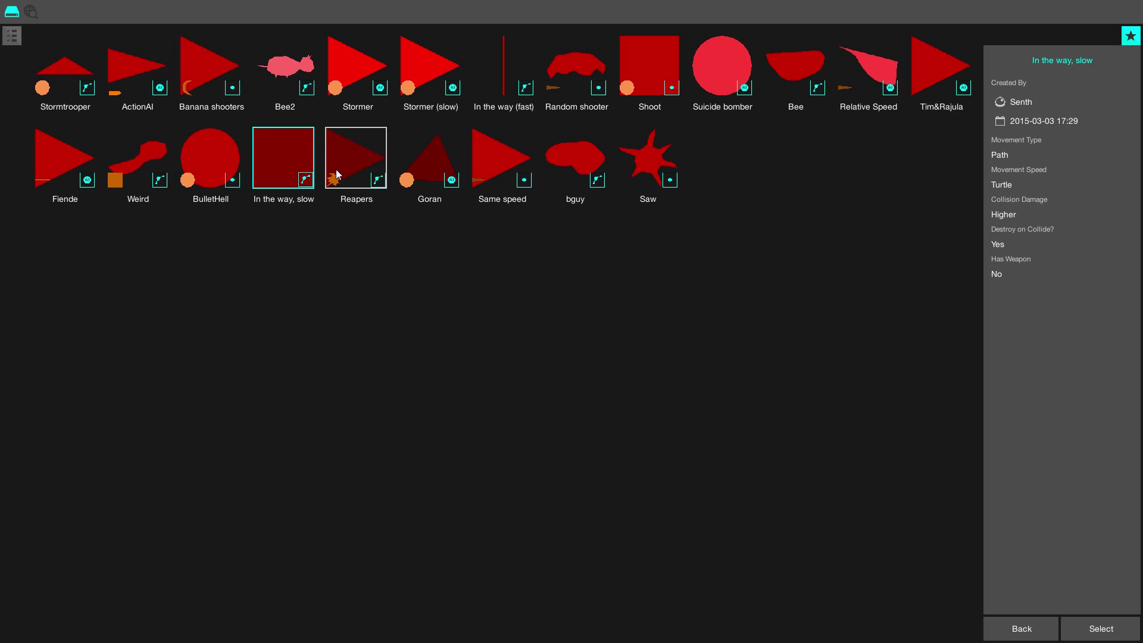
{"action": "double_click", "coordinate": [286, 158]}
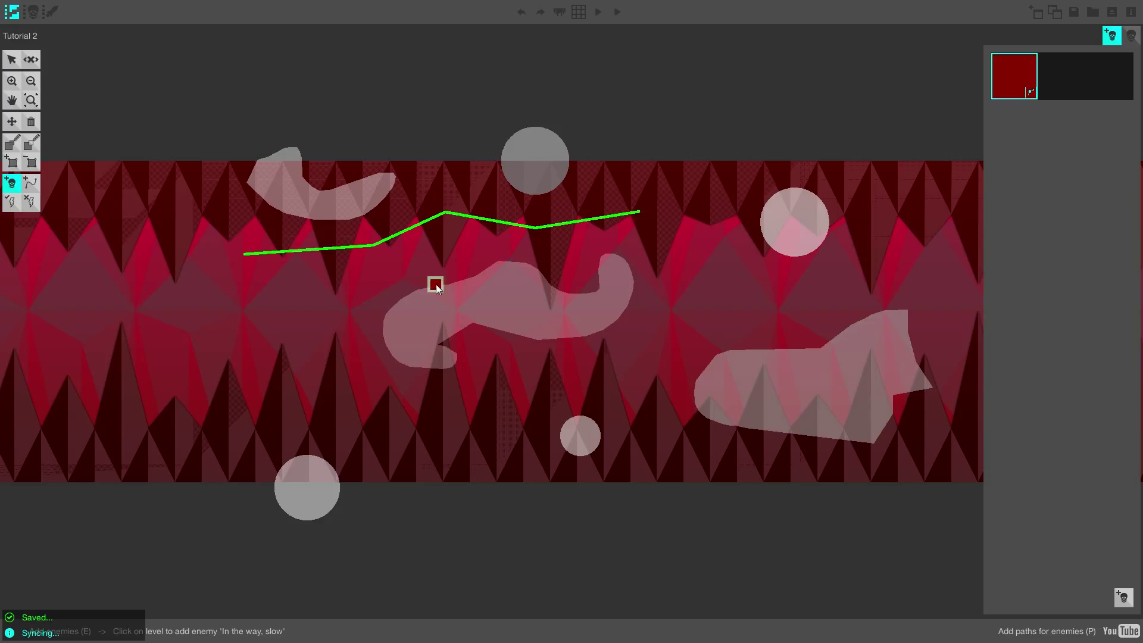
{"action": "left_click", "coordinate": [421, 237]}
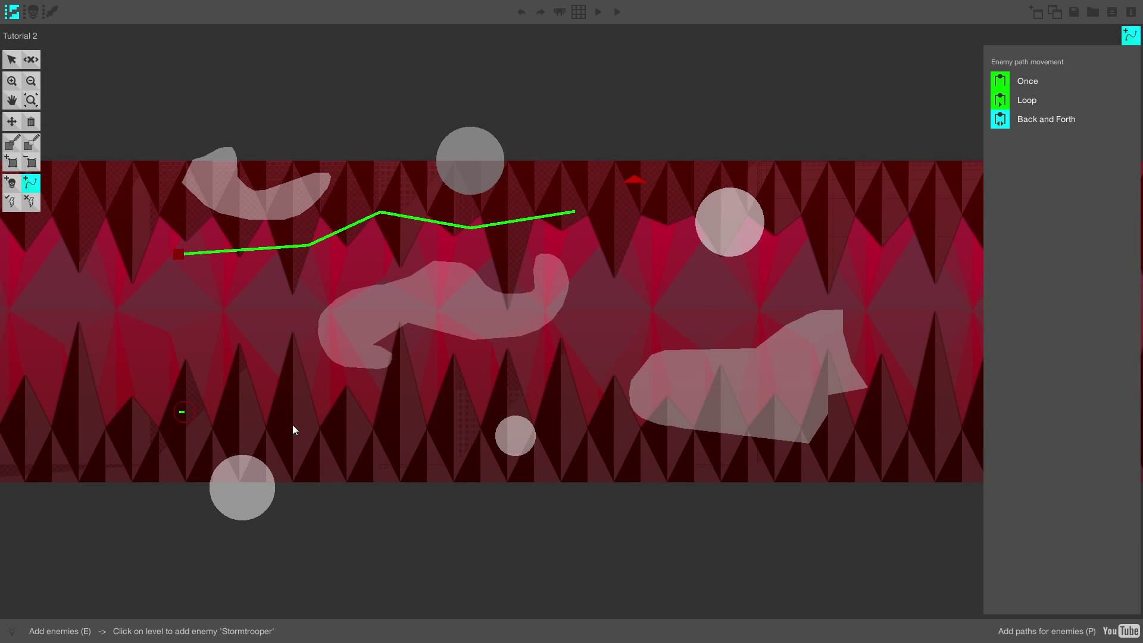
Step: Draw a multi-corner enemy path along the level's lower part, rising to the wavy shape and returning down to the left
{"action": "left_click", "coordinate": [311, 430]}
{"action": "left_click", "coordinate": [452, 411]}
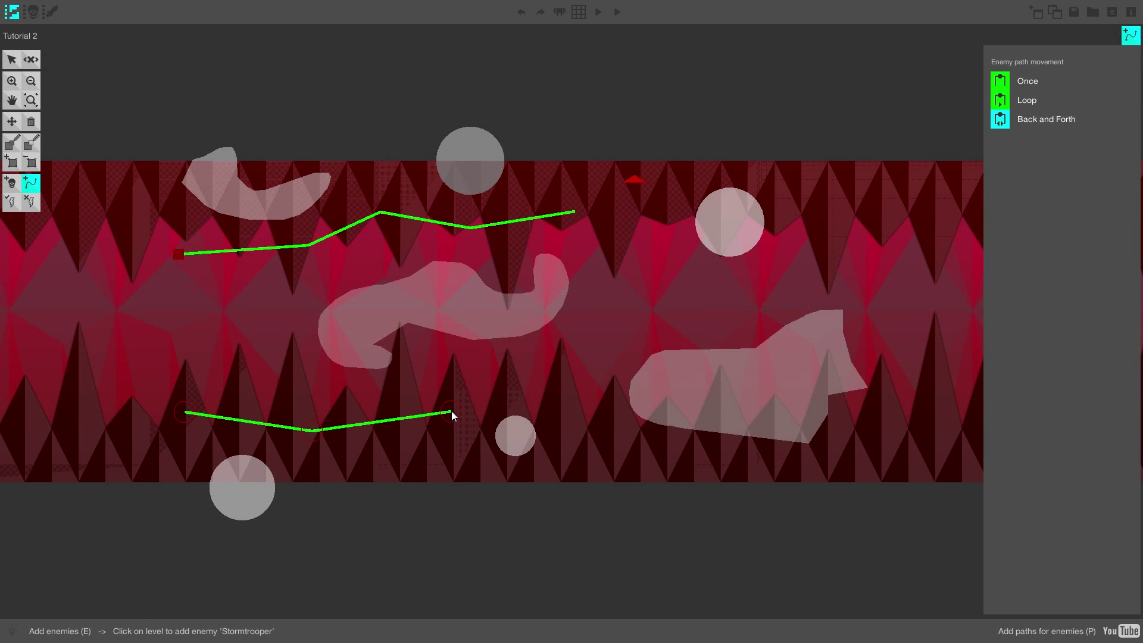
{"action": "left_click", "coordinate": [581, 376]}
{"action": "left_click", "coordinate": [573, 396]}
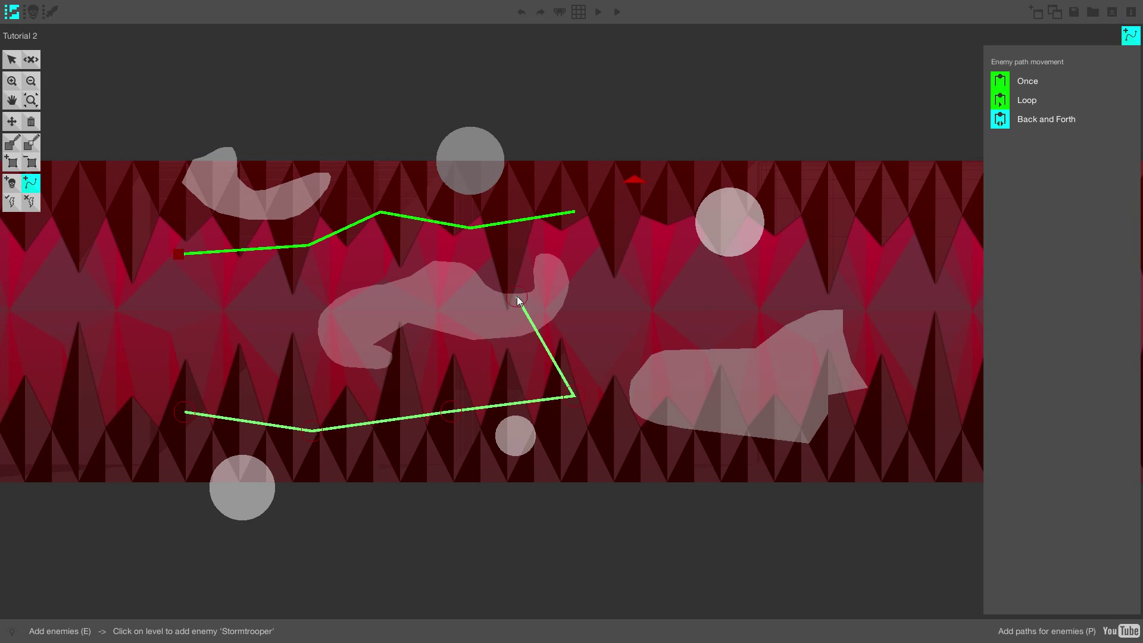
{"action": "double_click", "coordinate": [512, 291]}
{"action": "left_click", "coordinate": [380, 423]}
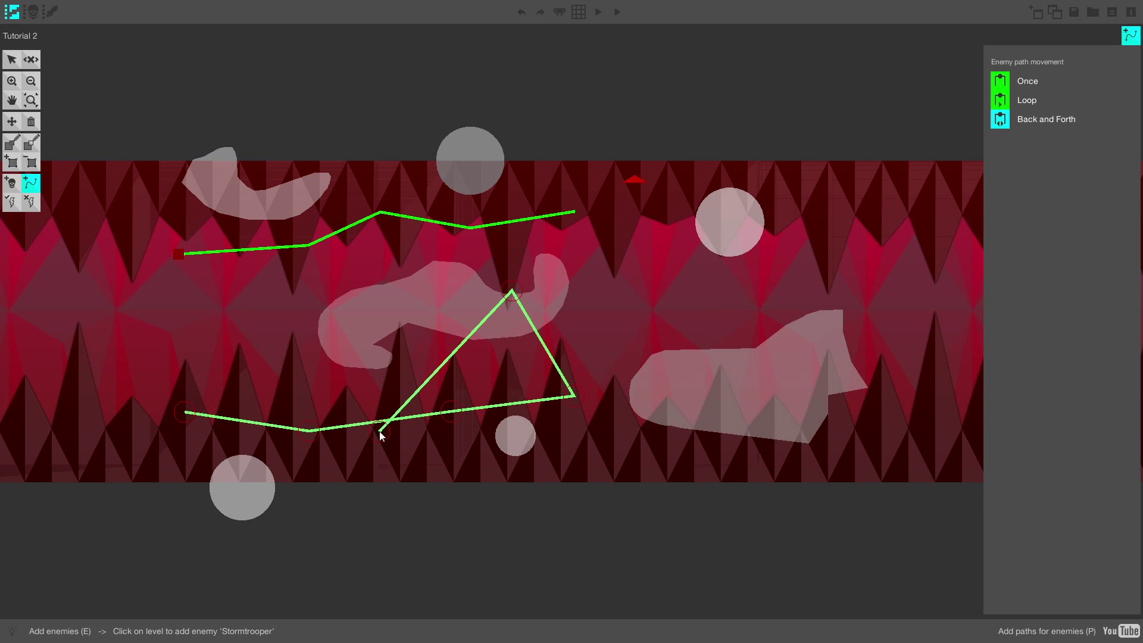
Step: Finish the lower enemy path and add one corner to its bottom stretch and one that bends its end segment outward to the right
{"action": "right_click", "coordinate": [379, 399]}
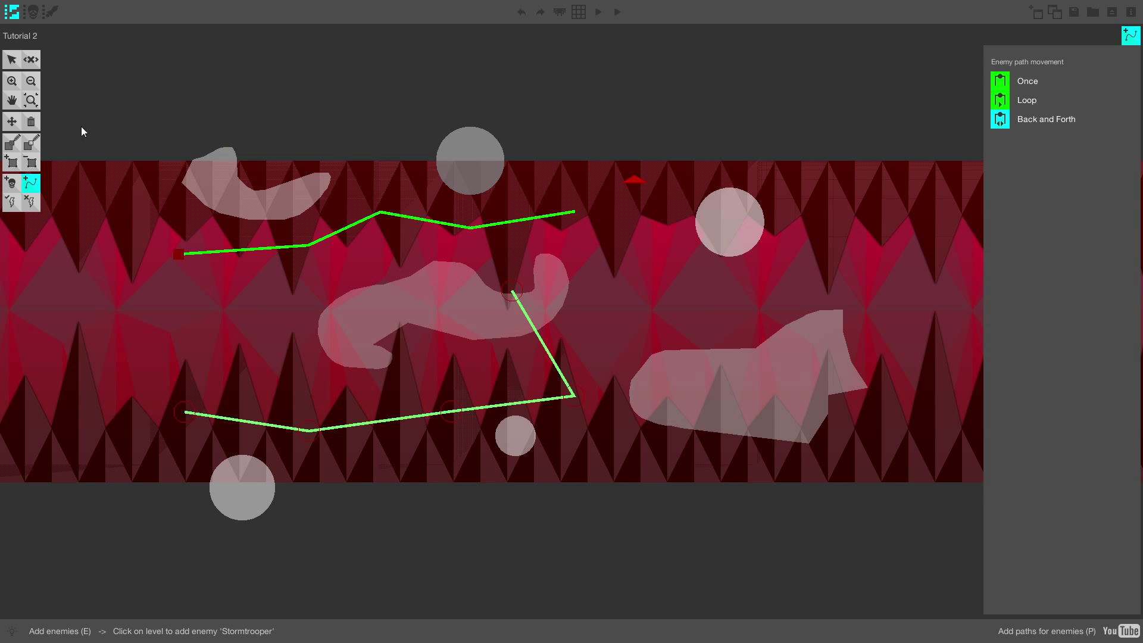
{"action": "left_click", "coordinate": [14, 163]}
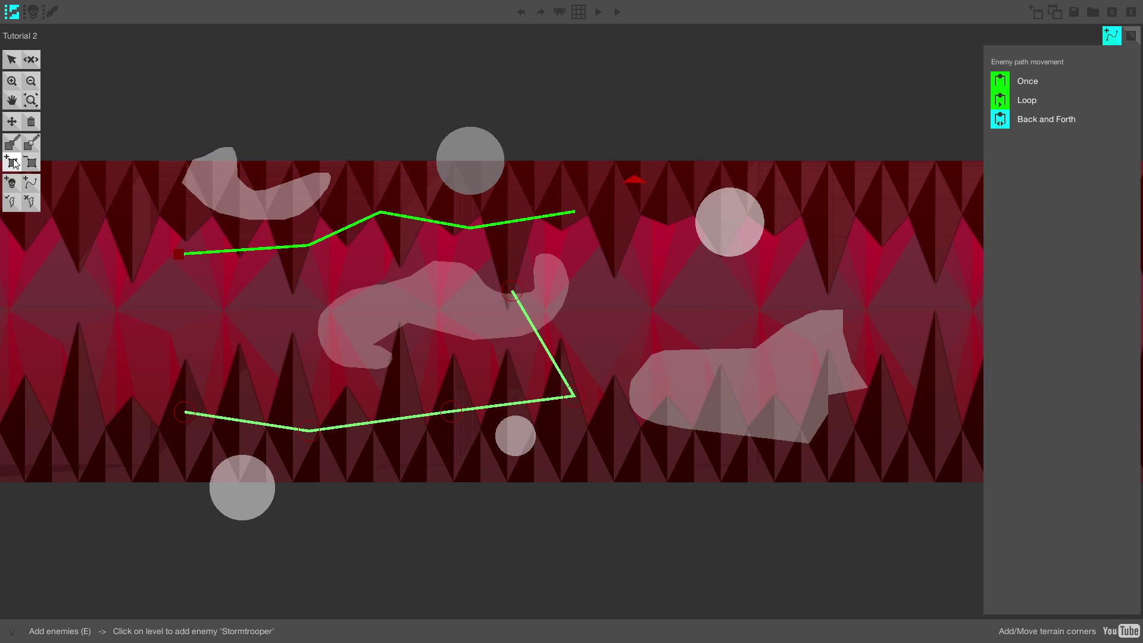
{"action": "mouse_move", "coordinate": [390, 421]}
{"action": "left_mouse_down"}
{"action": "mouse_move", "coordinate": [385, 434]}
{"action": "mouse_move", "coordinate": [382, 412]}
{"action": "mouse_move", "coordinate": [382, 431]}
{"action": "left_mouse_up"}
{"action": "left_click_drag", "start_coordinate": [545, 343], "coordinate": [607, 315]}
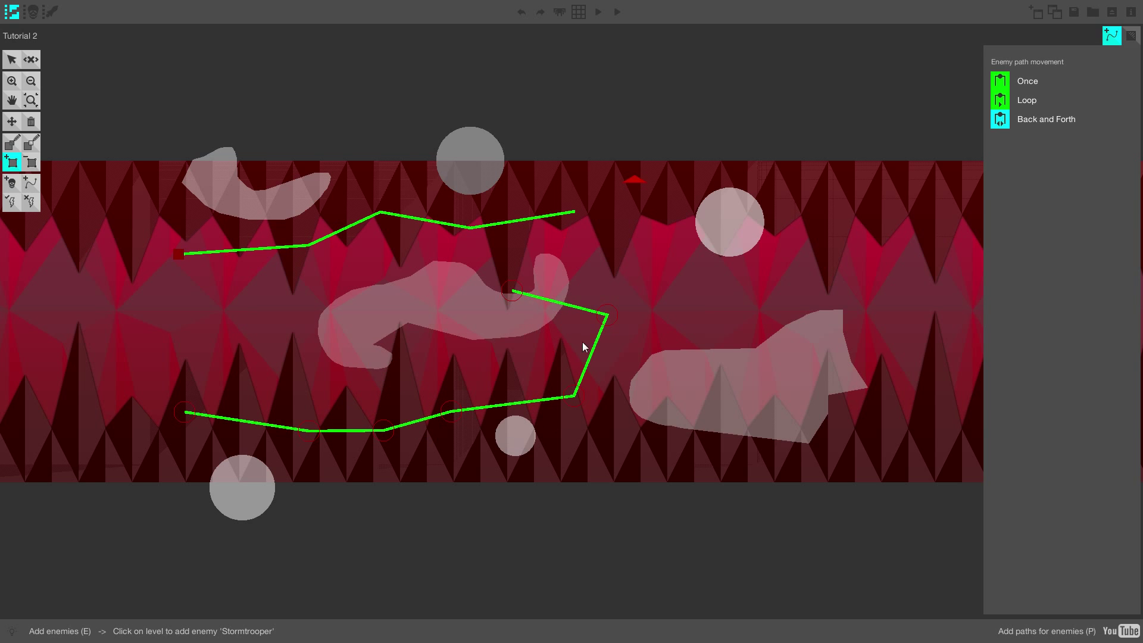
Step: Try removing the lower-right corner of the lower enemy path, and undo the removal
{"action": "left_click", "coordinate": [29, 167]}
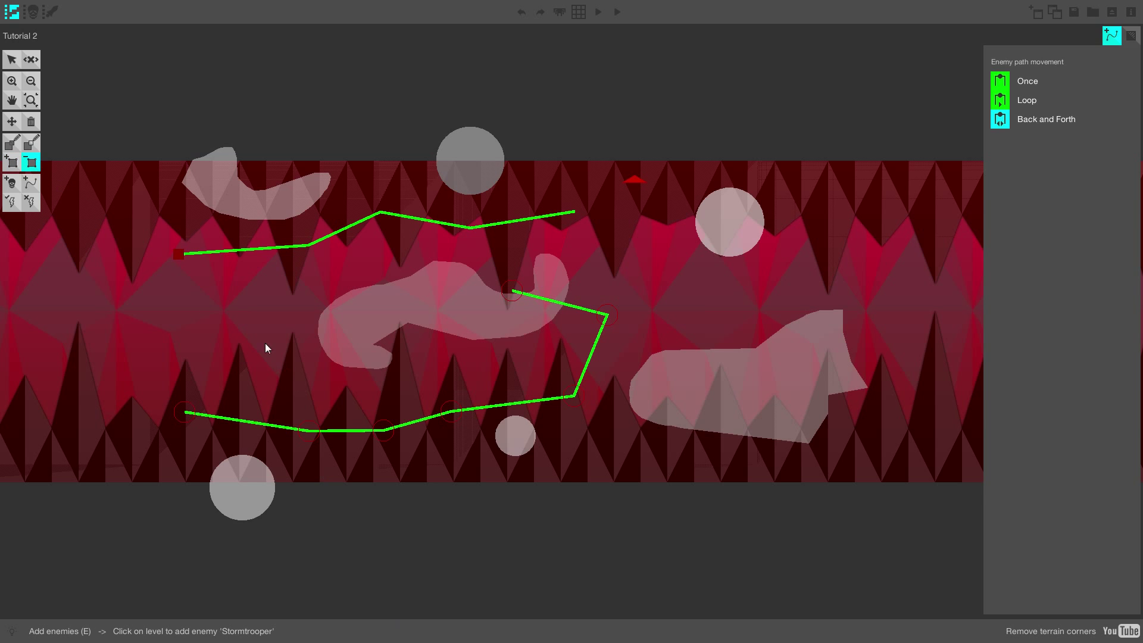
{"action": "left_click", "coordinate": [574, 396]}
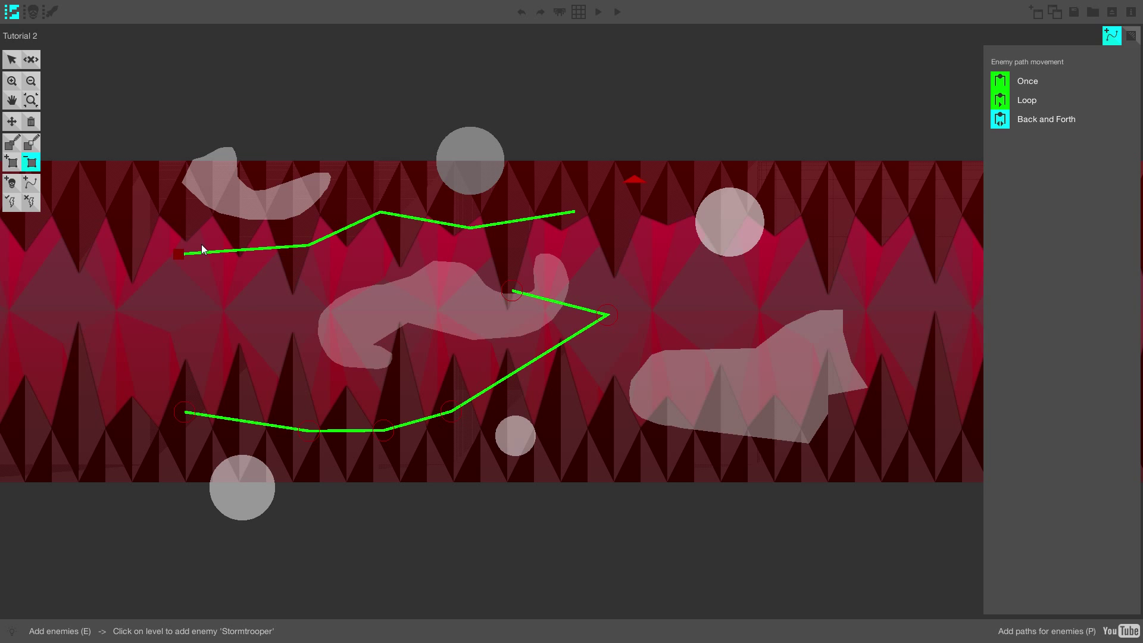
{"action": "key", "text": "ctrl+z"}
Step: Go through the enemy path movement options Back and Forth, Loop and Once for the lower path
{"action": "left_click", "coordinate": [30, 181]}
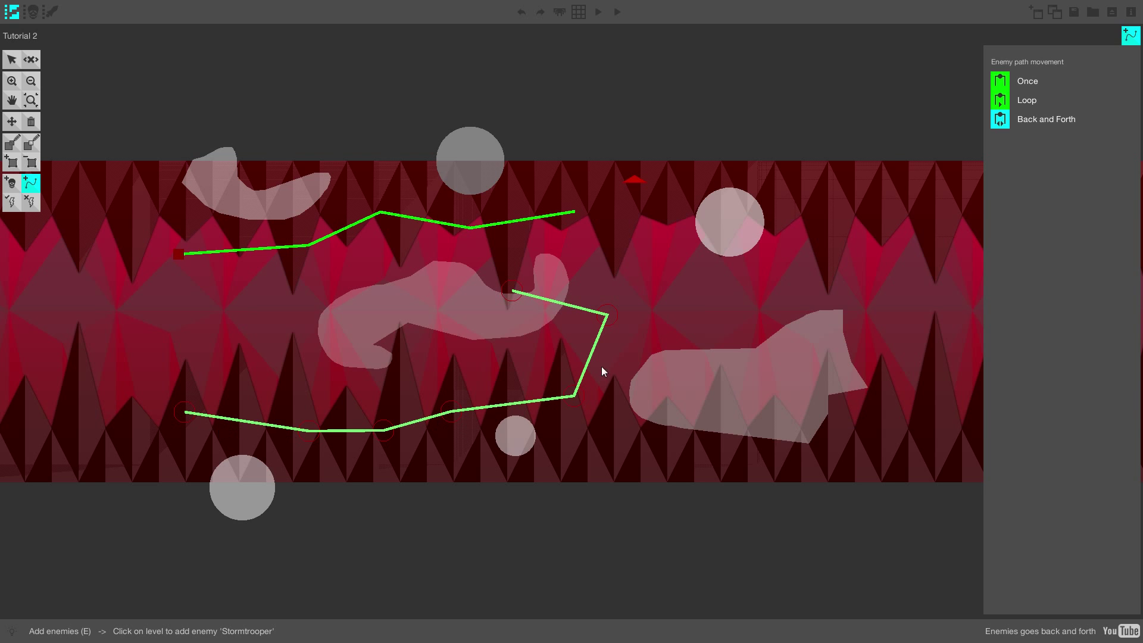
{"action": "left_click", "coordinate": [1034, 106]}
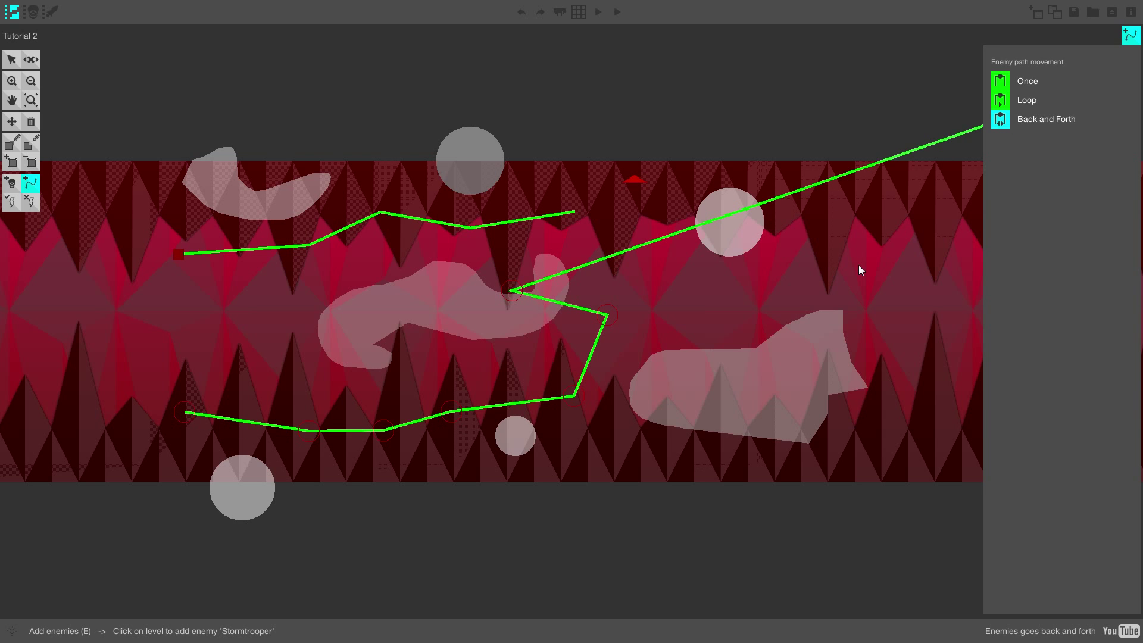
{"action": "left_click", "coordinate": [1000, 101]}
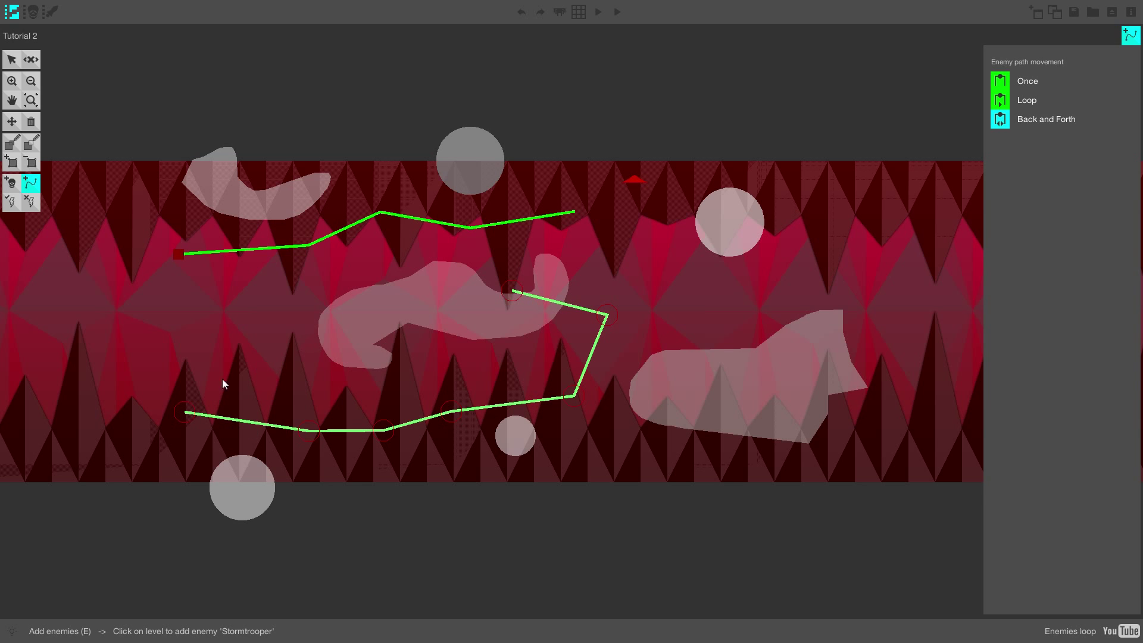
{"action": "left_click", "coordinate": [995, 87]}
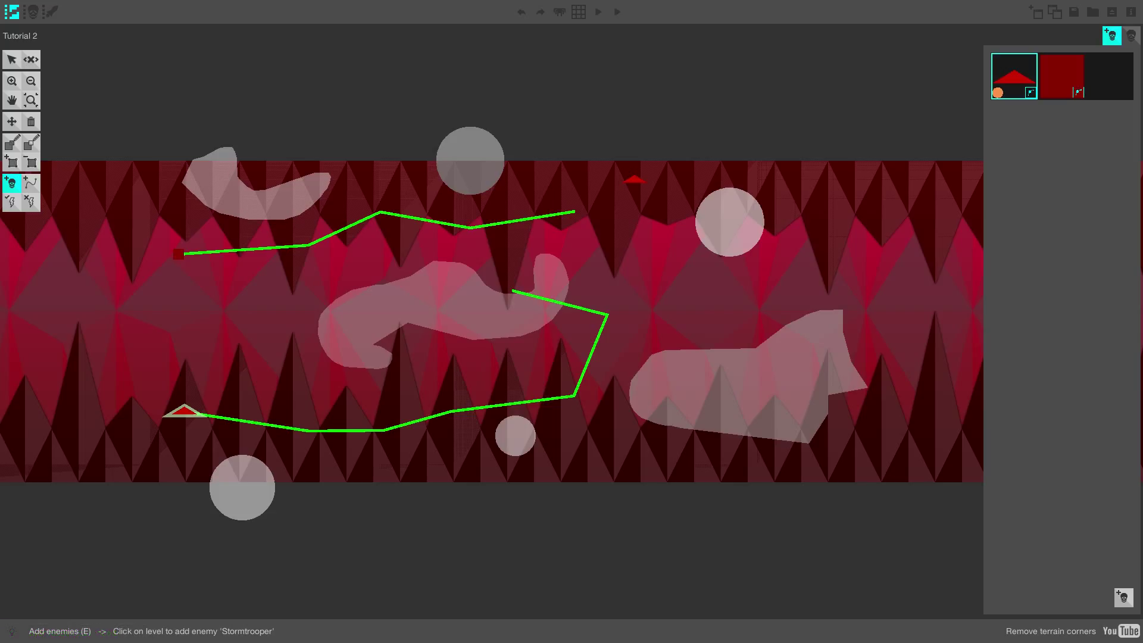
Step: Set the enemy at the start of the lower path to 5 copies and shorten the time between enemies
{"action": "left_click", "coordinate": [1131, 36]}
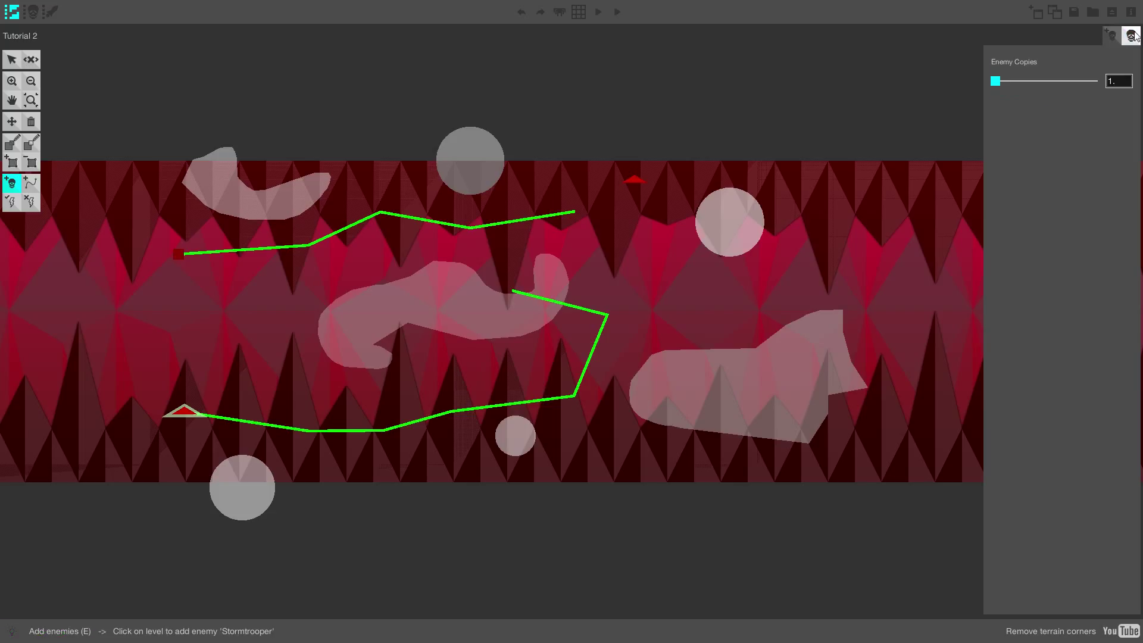
{"action": "left_click_drag", "start_coordinate": [996, 81], "coordinate": [1018, 84]}
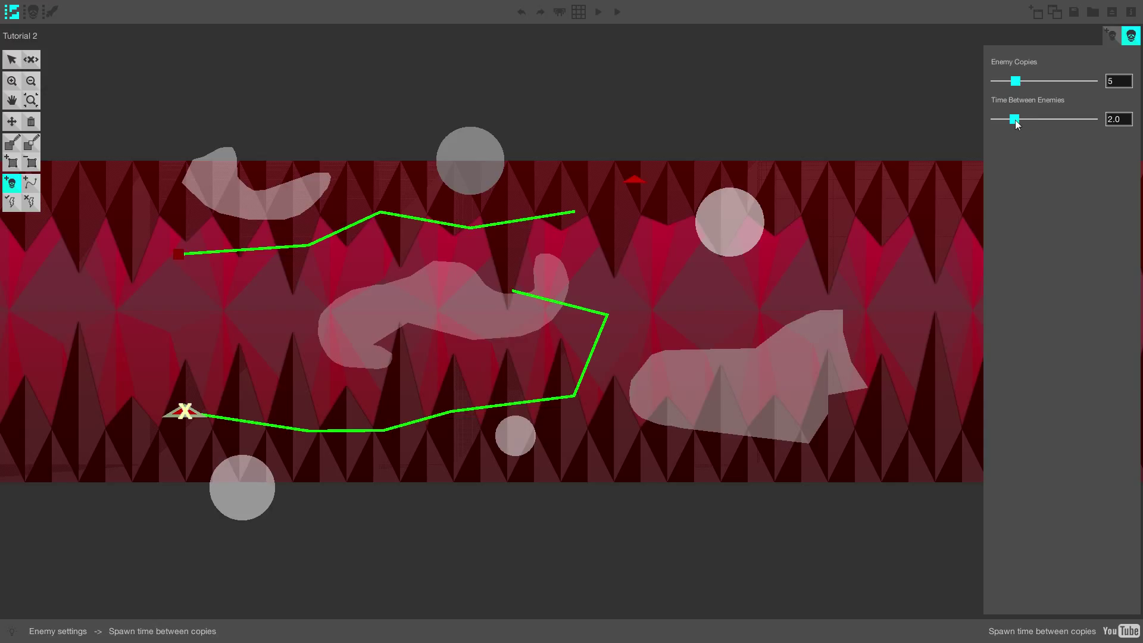
{"action": "left_click_drag", "start_coordinate": [1016, 120], "coordinate": [1006, 129]}
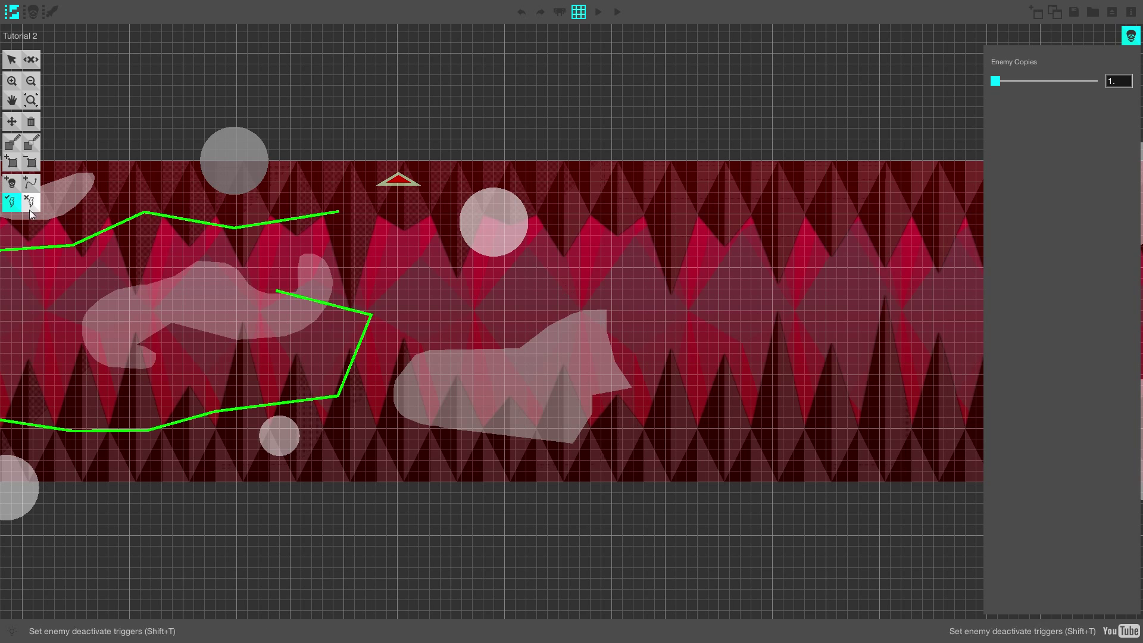
Step: Place an activate trigger for the upper red enemy to the right of the terrain shapes, and hide the grid
{"action": "left_click", "coordinate": [681, 279]}
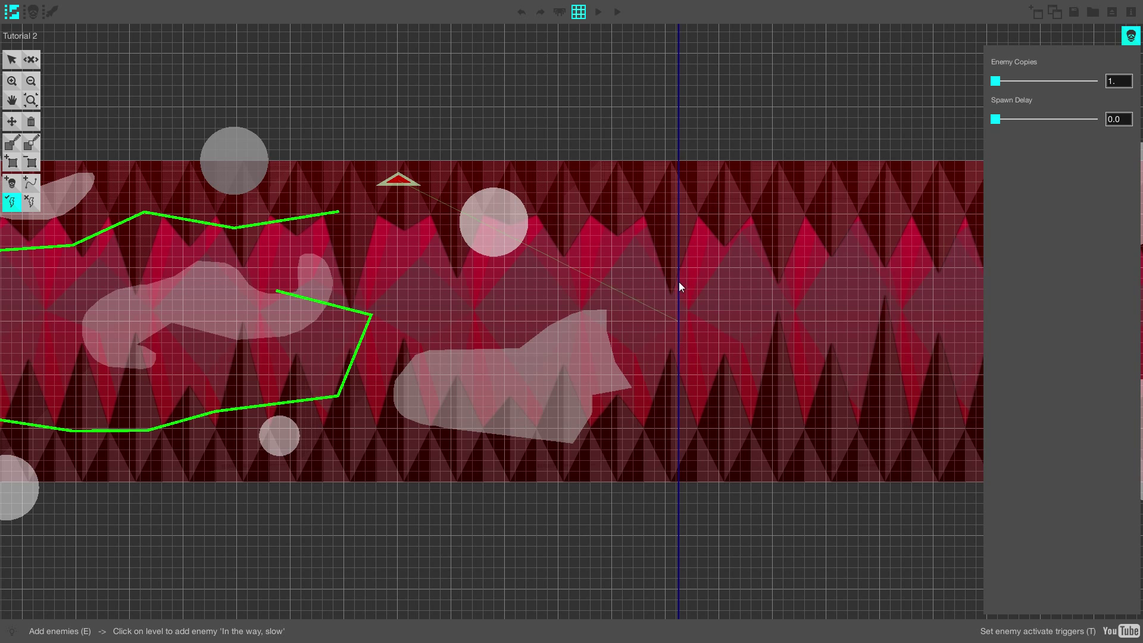
{"action": "left_click", "coordinate": [579, 12]}
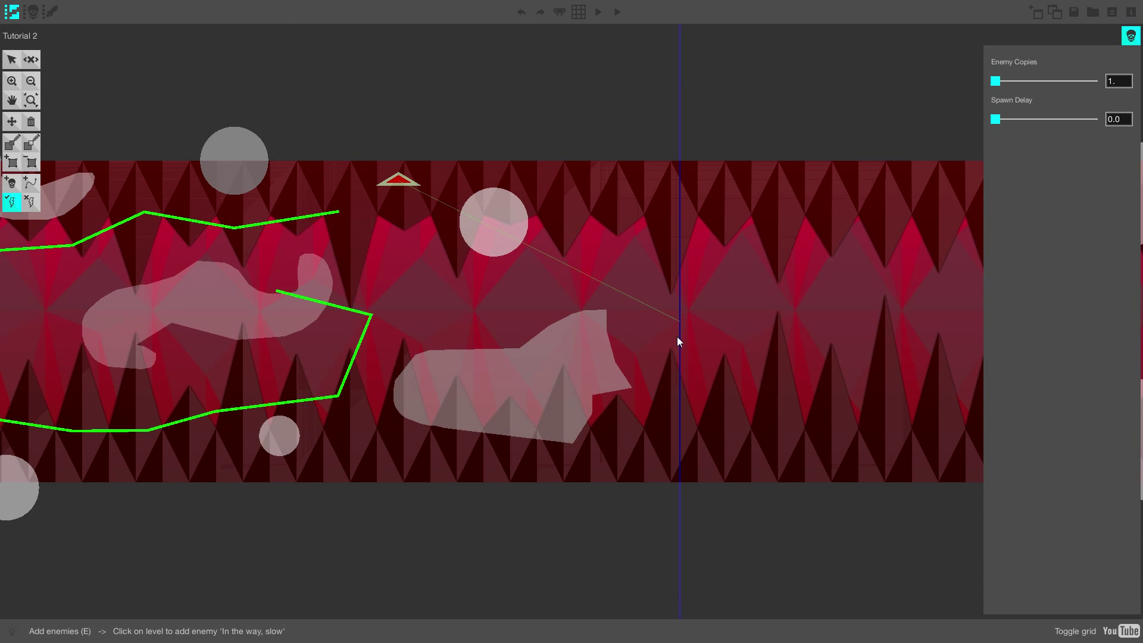
Step: Place a deactivate trigger for the upper red enemy farther right than its activate trigger, and save the level
{"action": "left_click", "coordinate": [33, 202]}
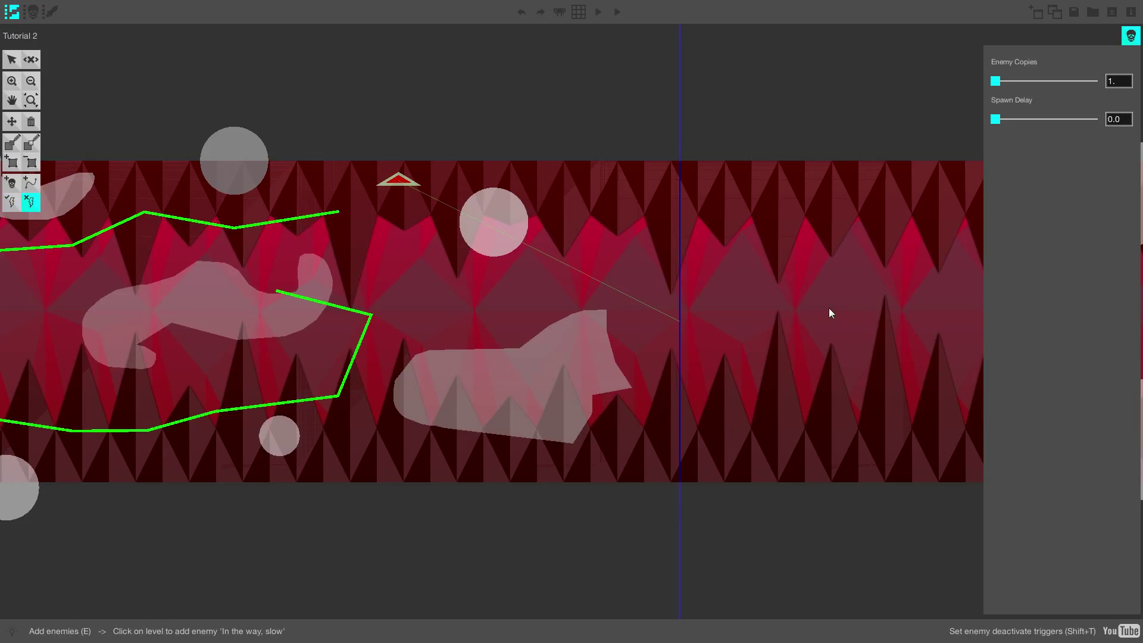
{"action": "left_click_drag", "start_coordinate": [854, 310], "coordinate": [859, 311]}
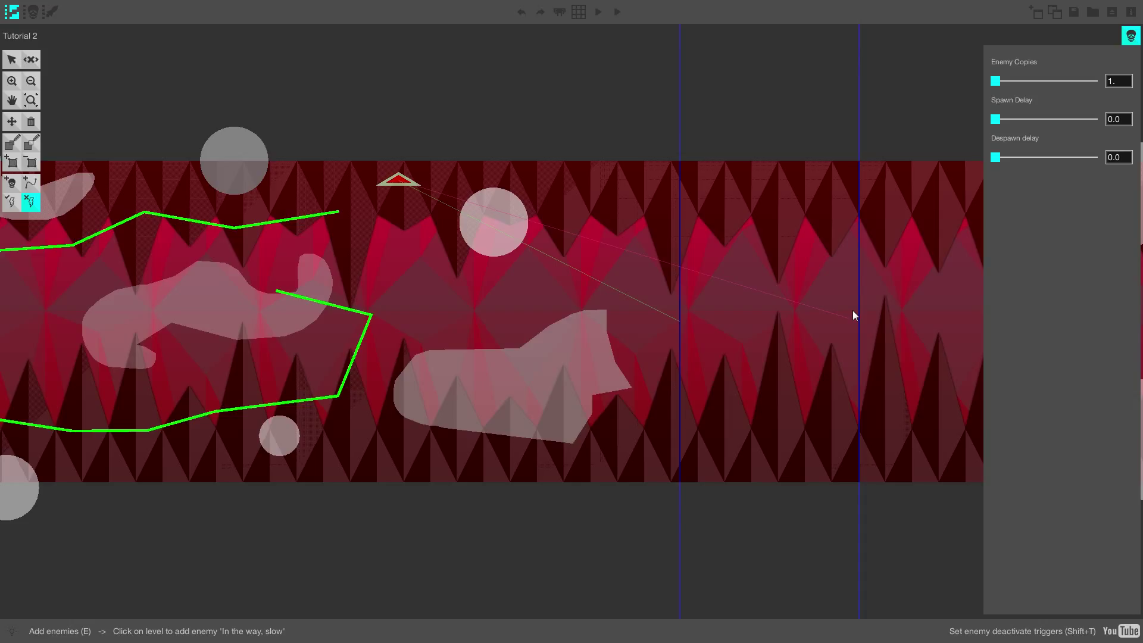
{"action": "key", "text": "ctrl+s"}
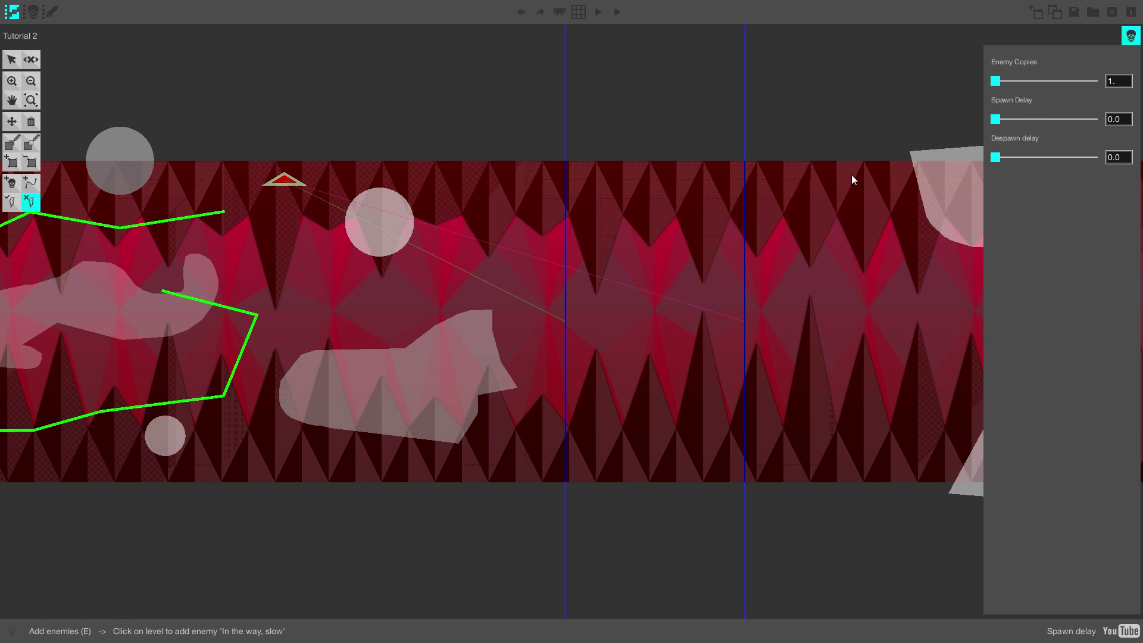
Step: Try a spawn delay of 9.5 for the upper red enemy and try out its despawn delay
{"action": "mouse_move", "coordinate": [997, 119]}
{"action": "left_mouse_down"}
{"action": "mouse_move", "coordinate": [1045, 120]}
{"action": "mouse_move", "coordinate": [992, 136]}
{"action": "left_mouse_up"}
{"action": "left_click_drag", "start_coordinate": [995, 119], "coordinate": [1026, 120]}
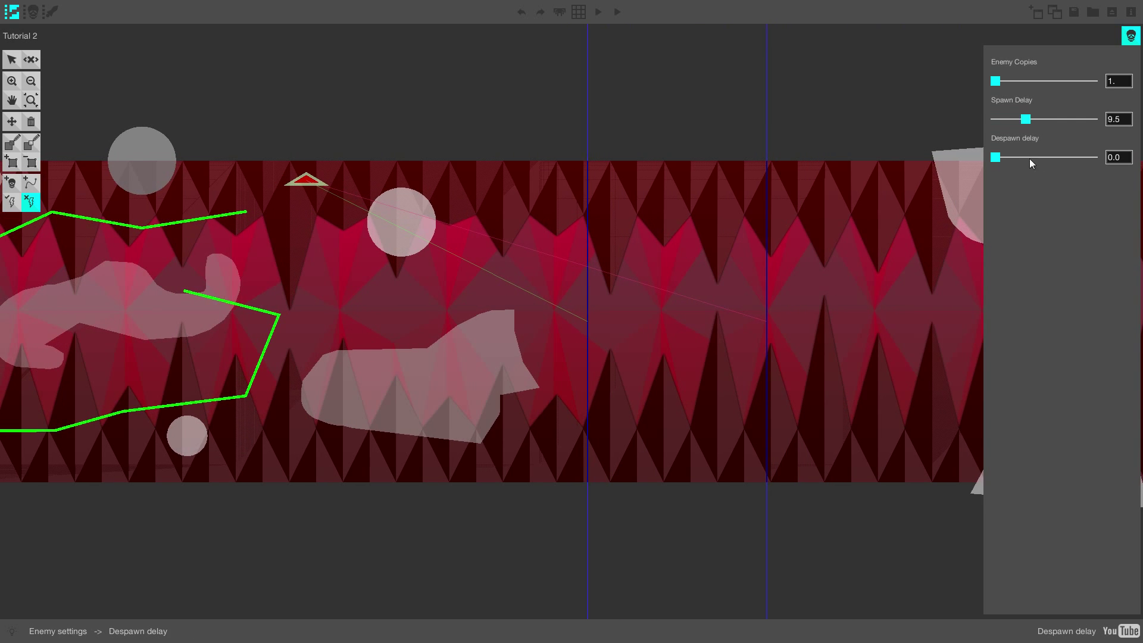
{"action": "left_click_drag", "start_coordinate": [1030, 159], "coordinate": [998, 188]}
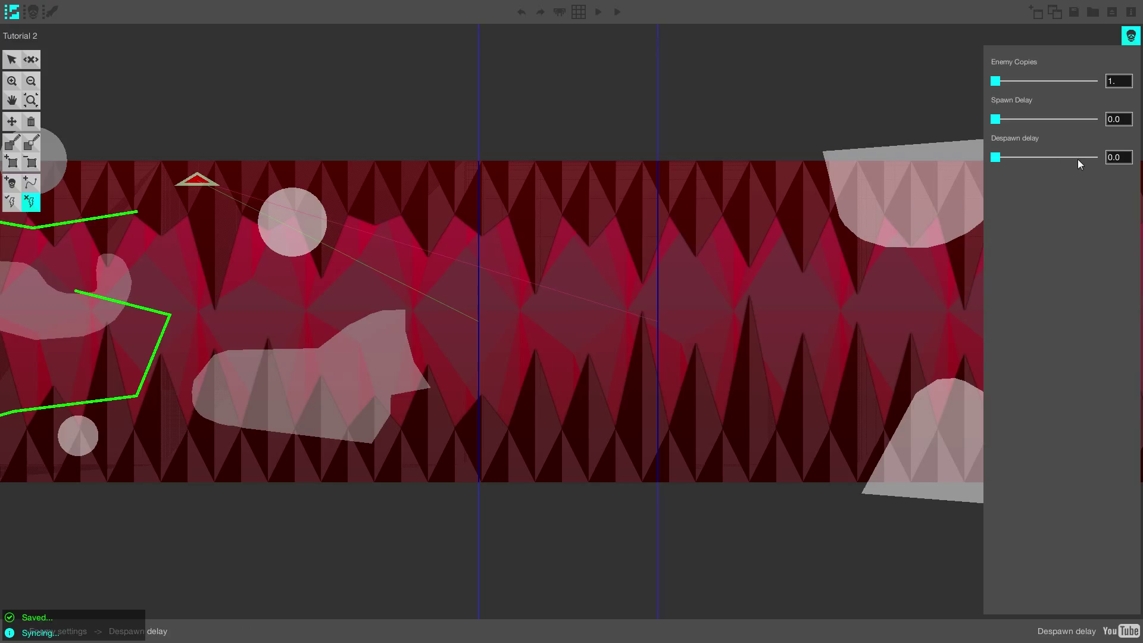
Step: Test play the level from the current position just before the last enemy group with Can die chosen, and return to the editor
{"action": "middle_click_drag", "start_coordinate": [953, 197], "coordinate": [160, 373]}
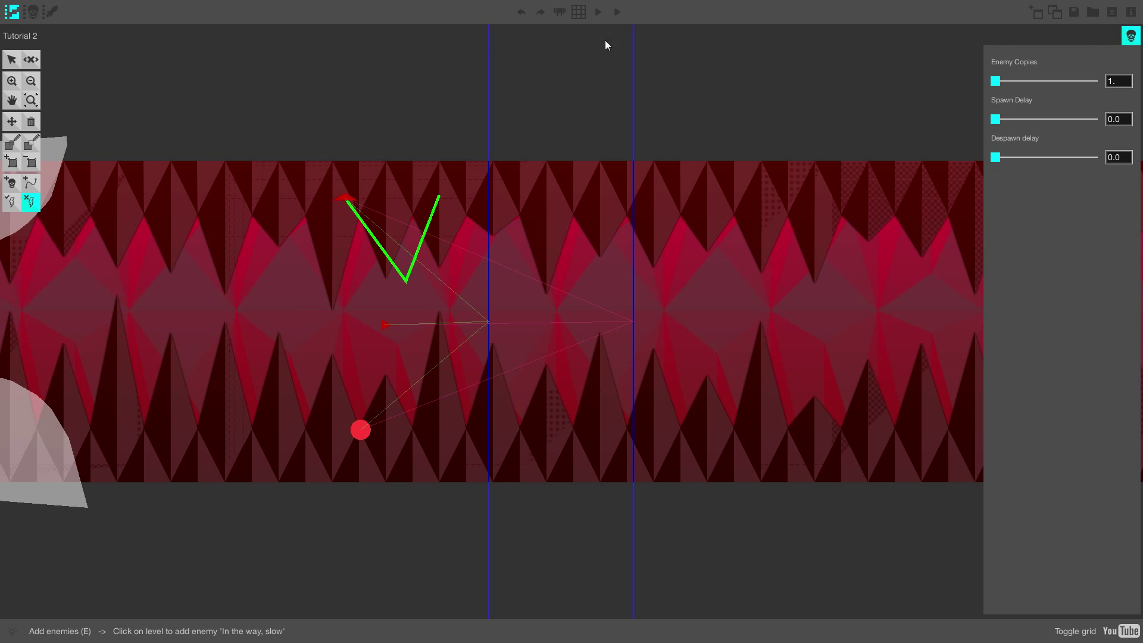
{"action": "middle_click_drag", "start_coordinate": [272, 212], "coordinate": [730, 197]}
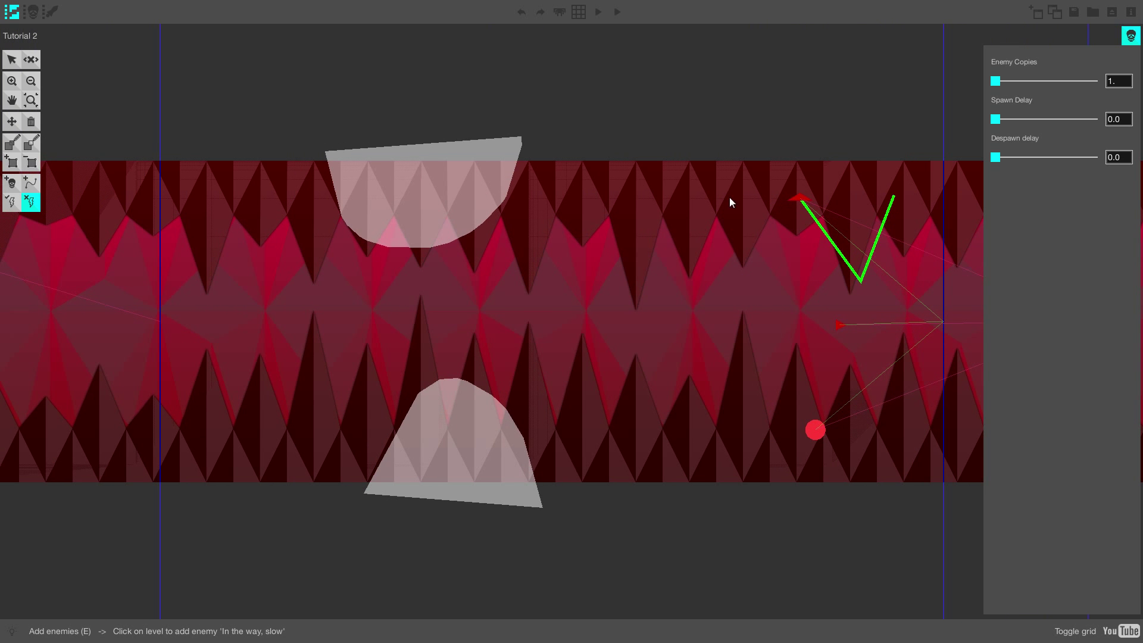
{"action": "left_click", "coordinate": [619, 13]}
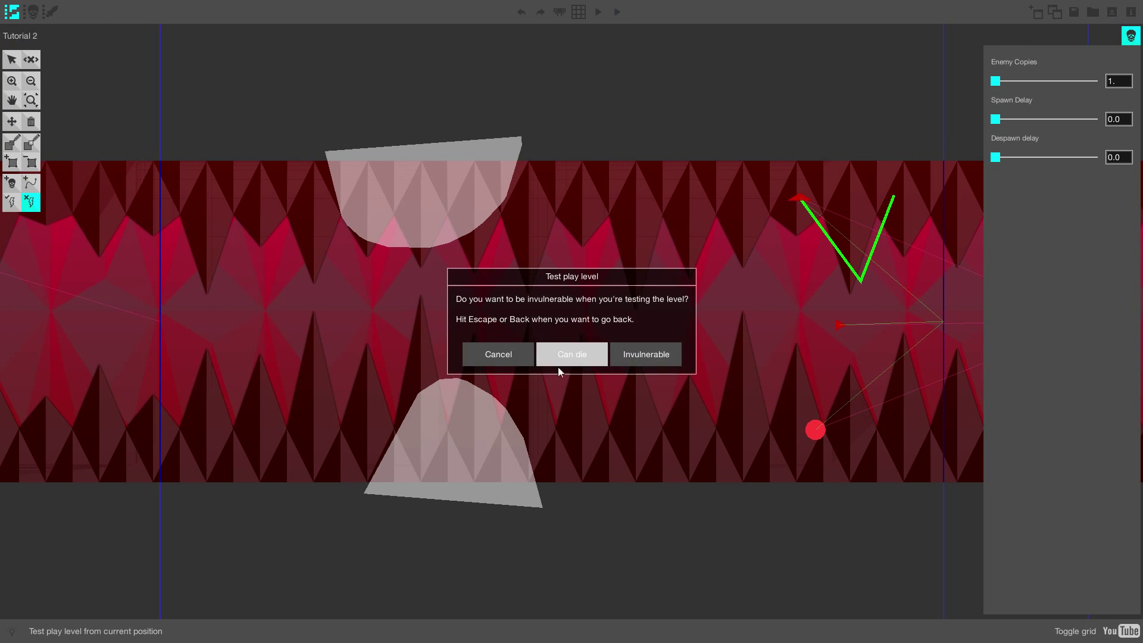
{"action": "left_click", "coordinate": [599, 353]}
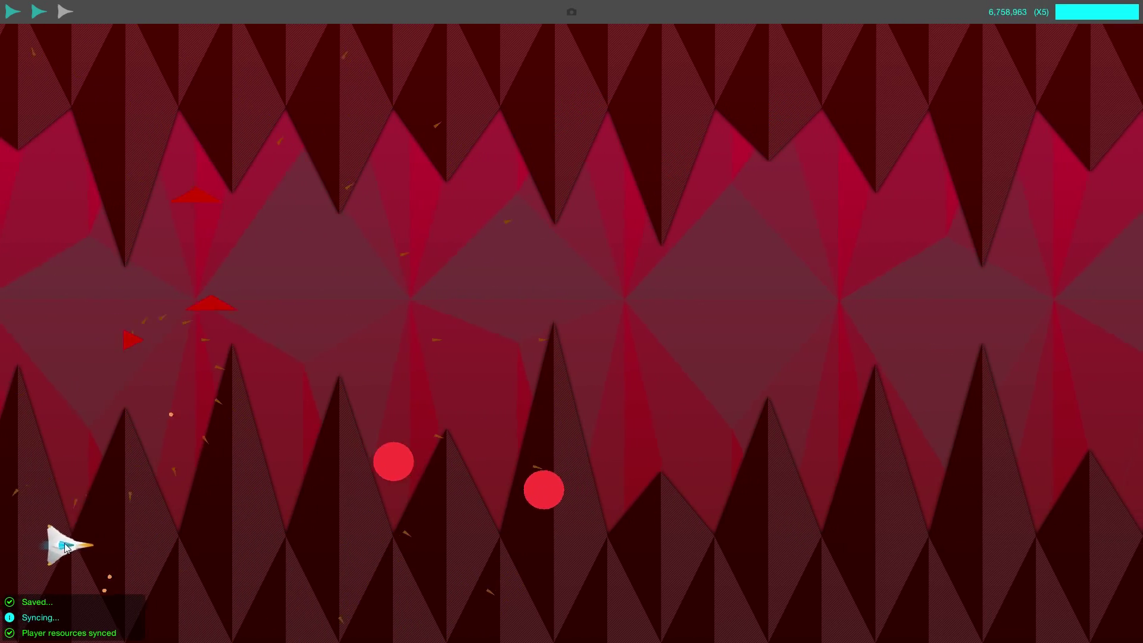
{"action": "key", "text": "Escape"}
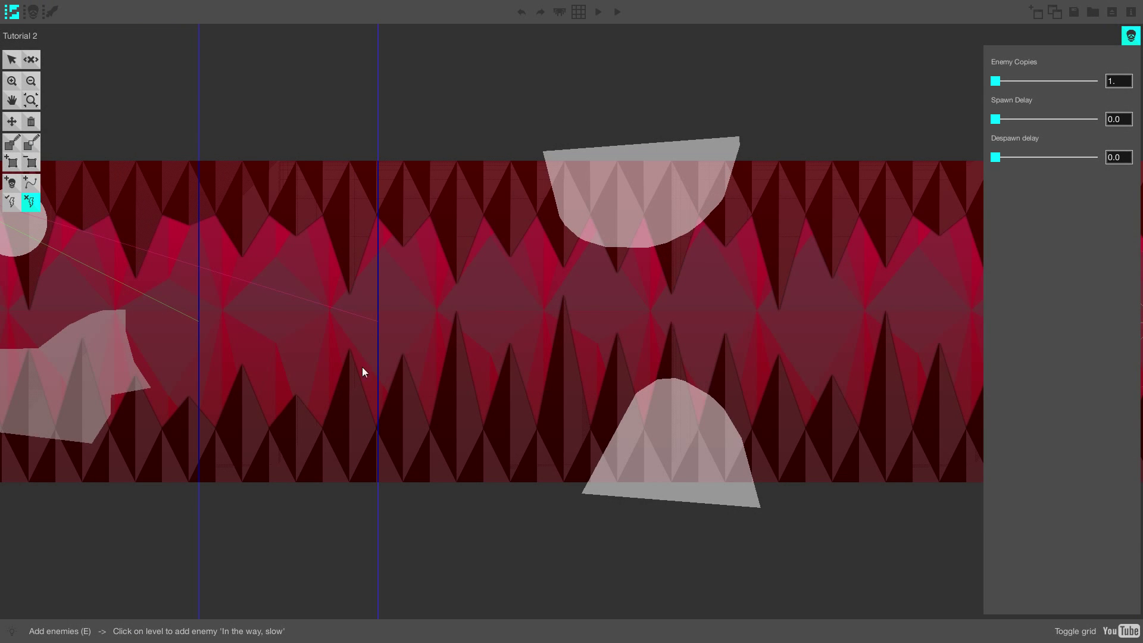
Step: Try to publish the level, and test play it from the start with Can die chosen to take its level screenshot
{"action": "left_click", "coordinate": [1113, 12]}
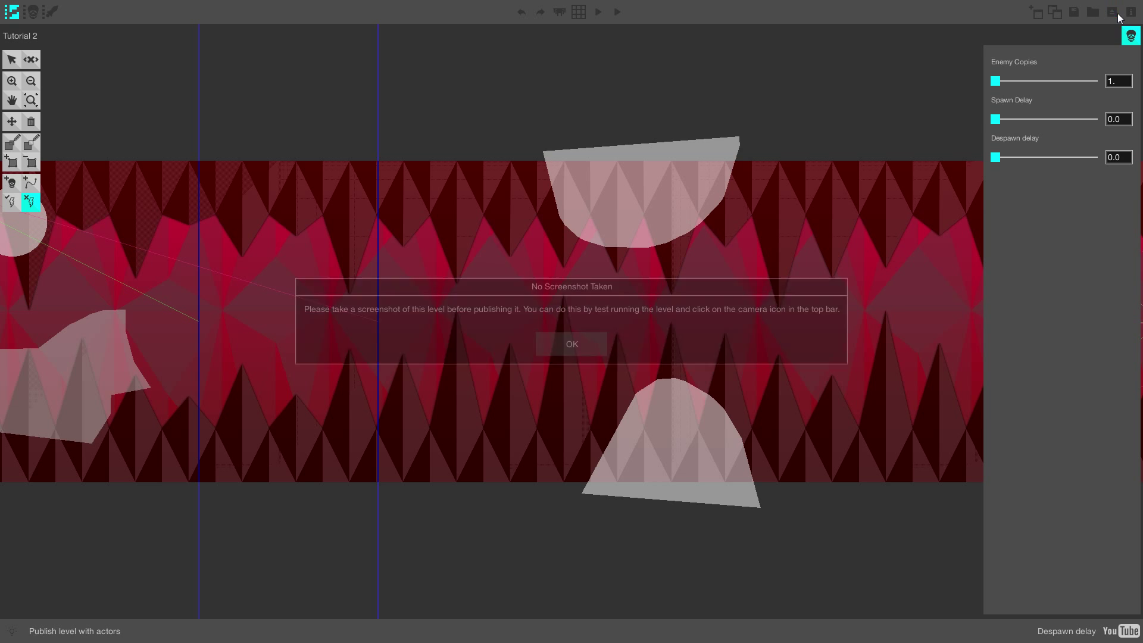
{"action": "left_click", "coordinate": [590, 347]}
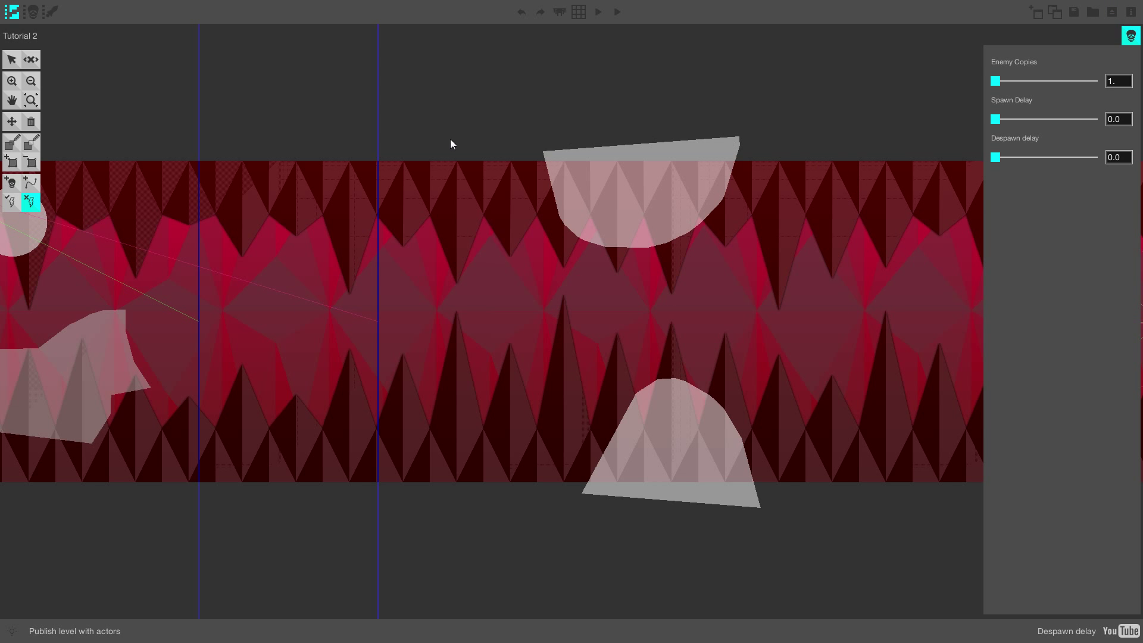
{"action": "left_click", "coordinate": [598, 12]}
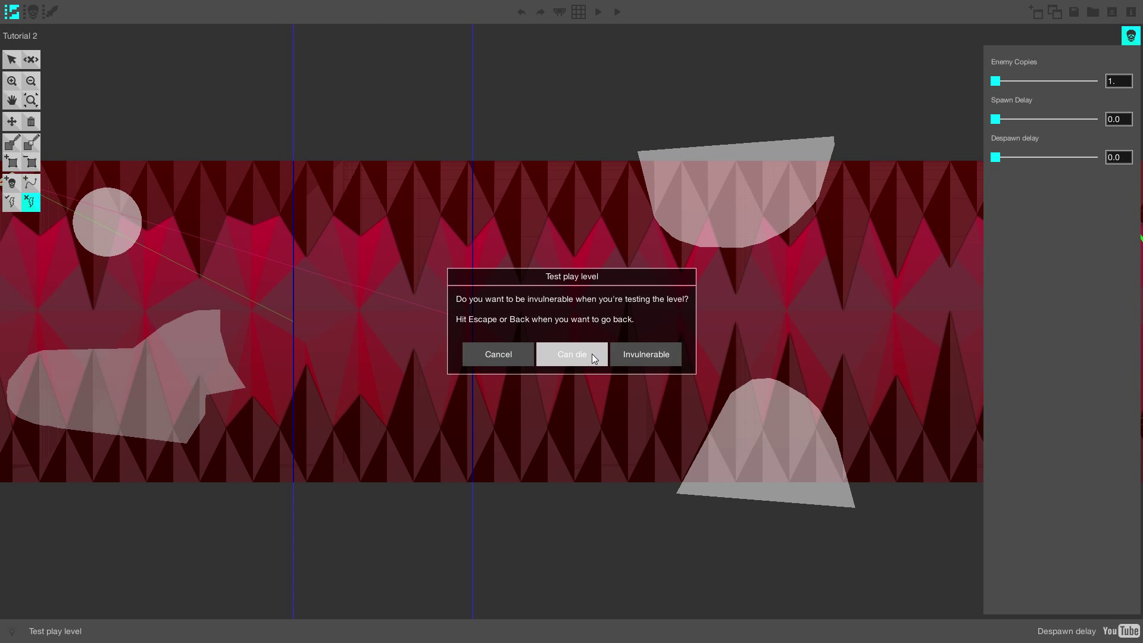
{"action": "left_click", "coordinate": [592, 353]}
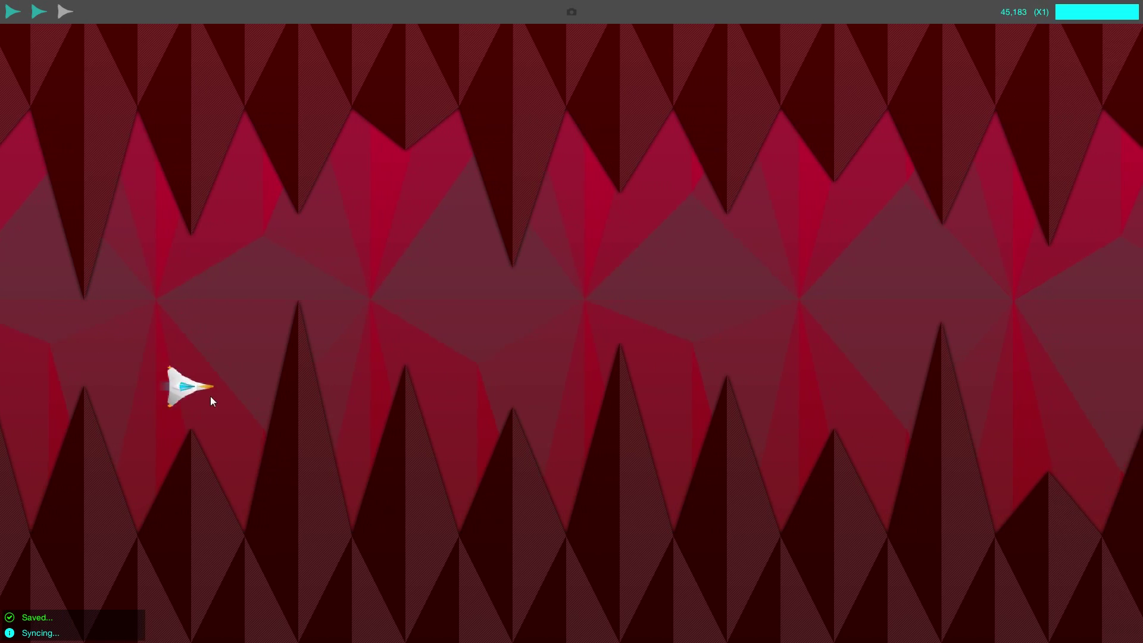
{"action": "left_click_drag", "start_coordinate": [210, 396], "coordinate": [389, 453]}
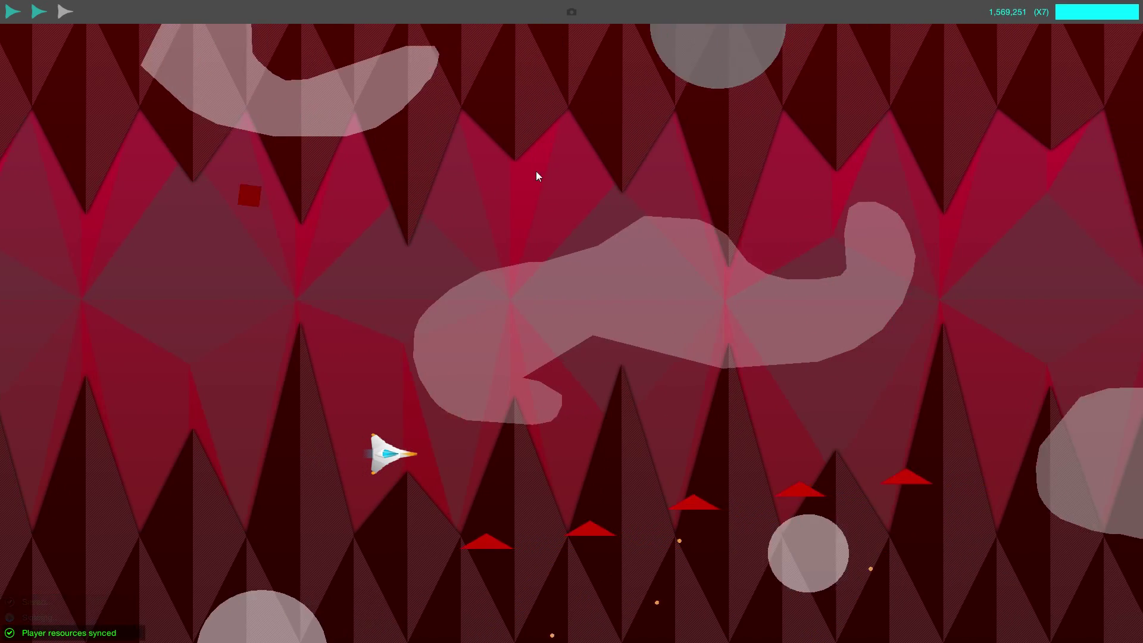
{"action": "key", "text": "Escape"}
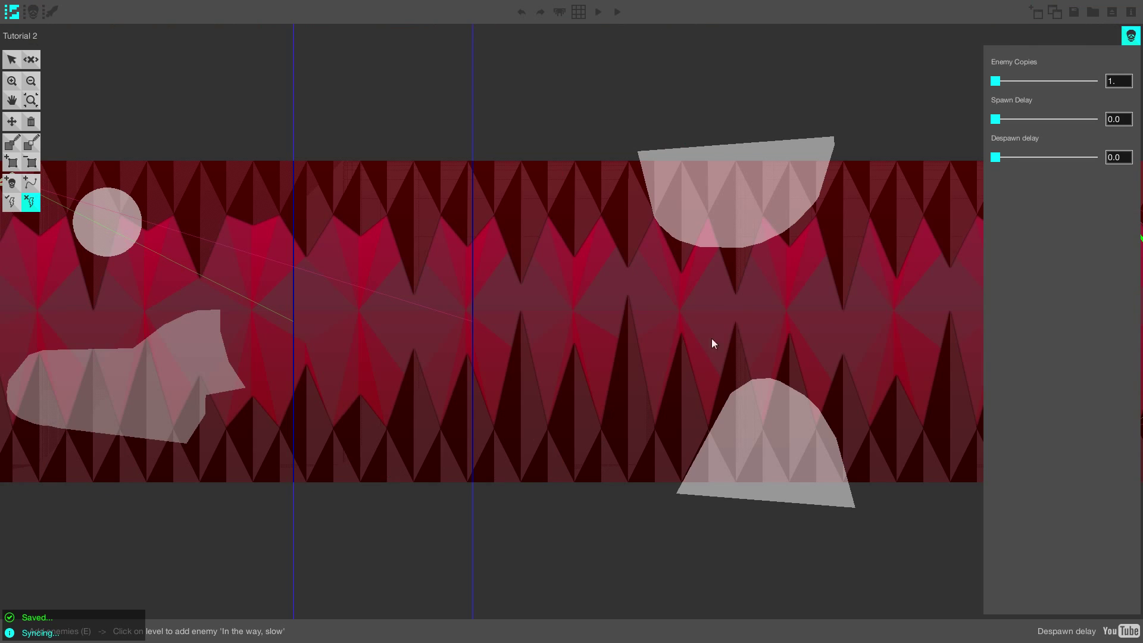
Step: Check the level's screenshot image in the level options without saving changes, and try to publish the level again
{"action": "middle_click_drag", "start_coordinate": [742, 305], "coordinate": [458, 291]}
{"action": "left_click", "coordinate": [1131, 36]}
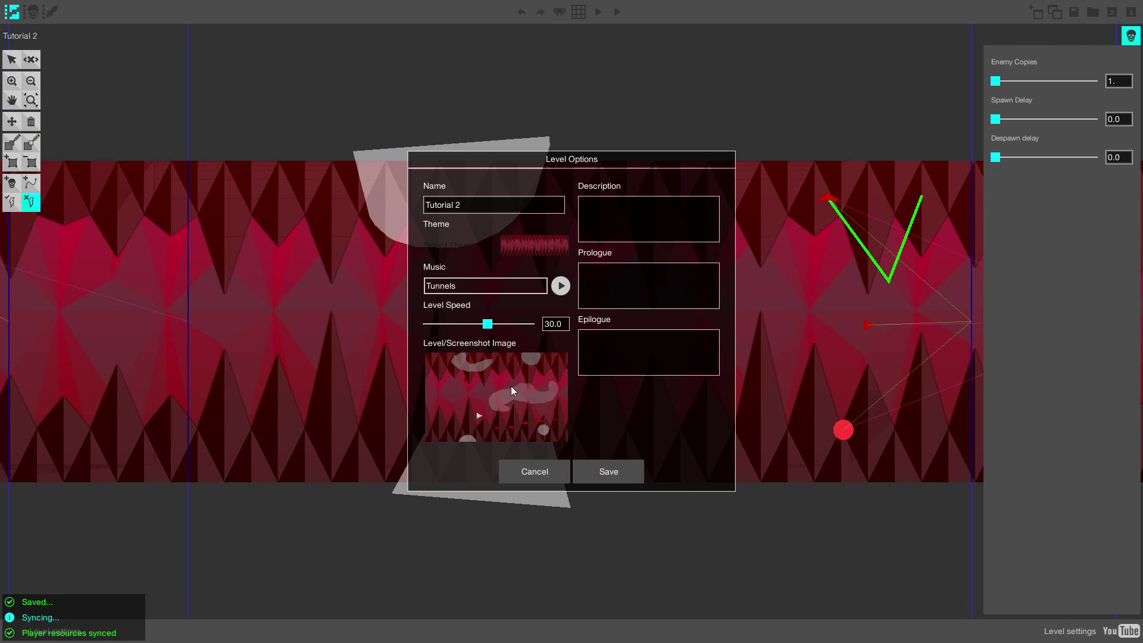
{"action": "left_click", "coordinate": [549, 480]}
{"action": "left_click", "coordinate": [1112, 12]}
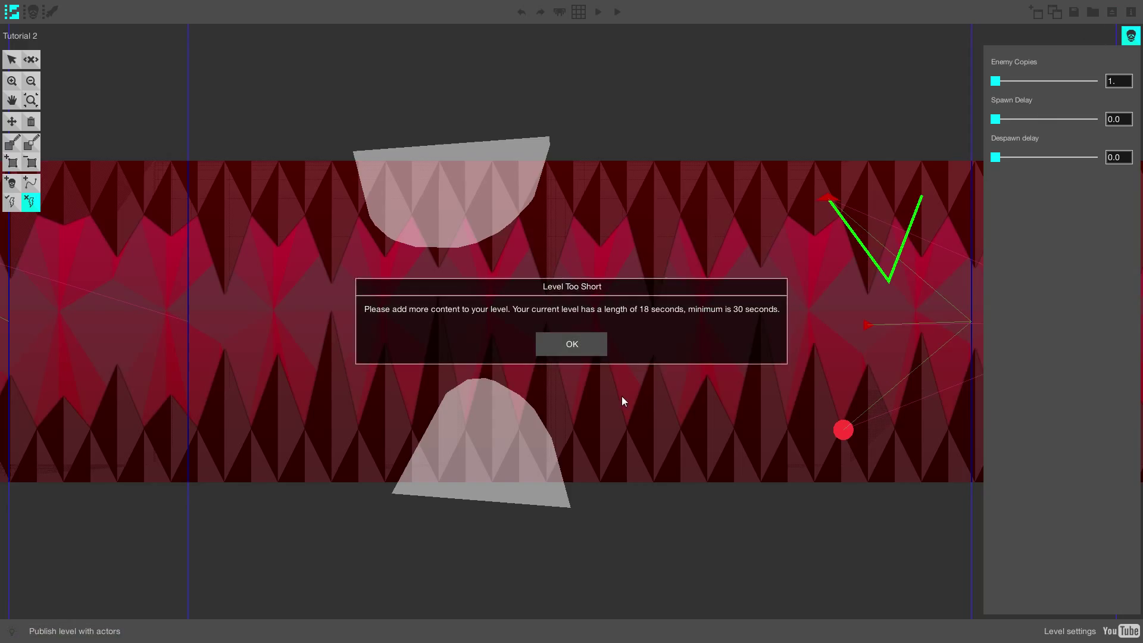
{"action": "left_click", "coordinate": [578, 338]}
Step: Draw a long terrain shape in the empty stretch beyond the last enemies to extend the level
{"action": "scroll", "coordinate": [617, 348], "scroll_direction": "up", "scroll_amount": 1}
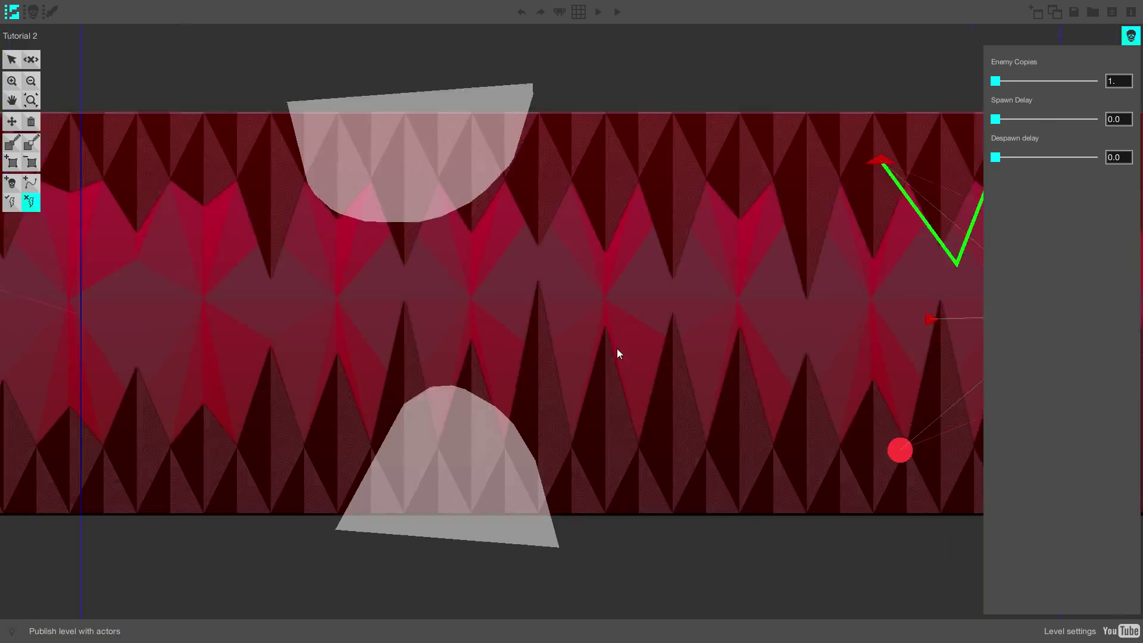
{"action": "scroll", "coordinate": [617, 348], "scroll_direction": "down", "scroll_amount": 4}
{"action": "middle_click_drag", "start_coordinate": [914, 298], "coordinate": [538, 280]}
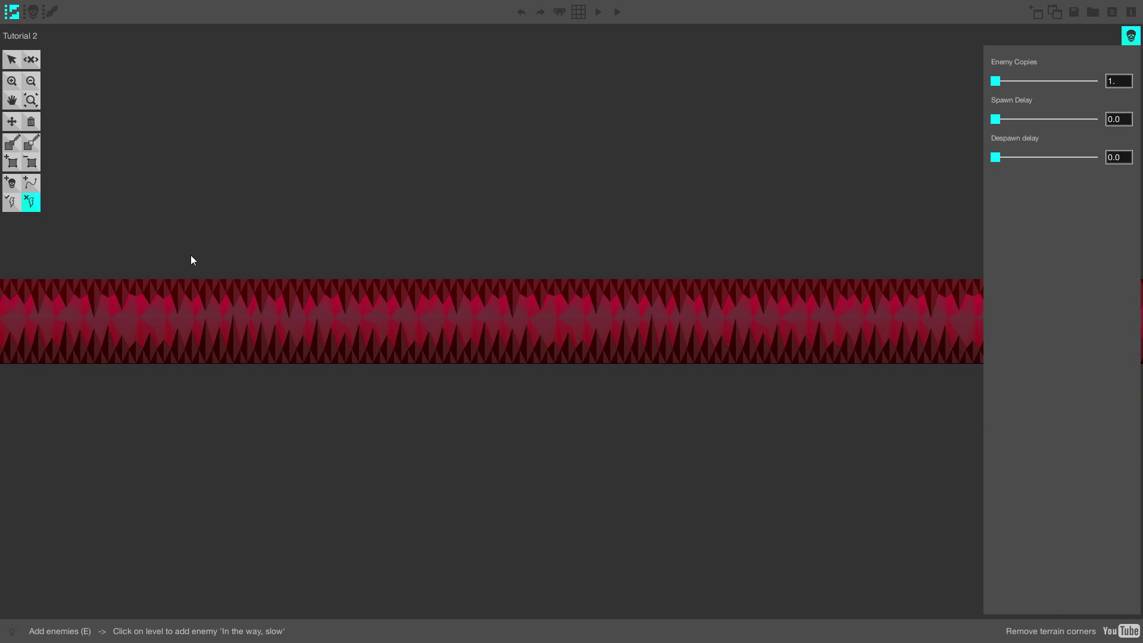
{"action": "left_click", "coordinate": [12, 143]}
{"action": "mouse_move", "coordinate": [412, 301]}
{"action": "left_mouse_down"}
{"action": "mouse_move", "coordinate": [648, 321]}
{"action": "mouse_move", "coordinate": [427, 301]}
{"action": "left_mouse_up"}
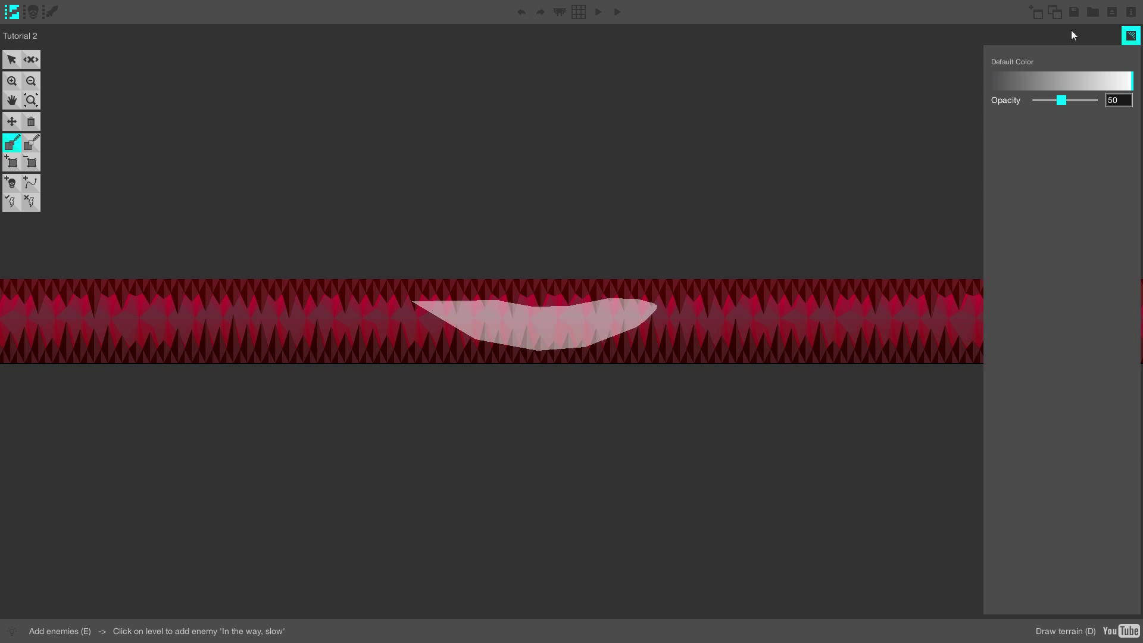
Step: Try to publish the extended Tutorial 2 level again
{"action": "left_click", "coordinate": [1112, 11]}
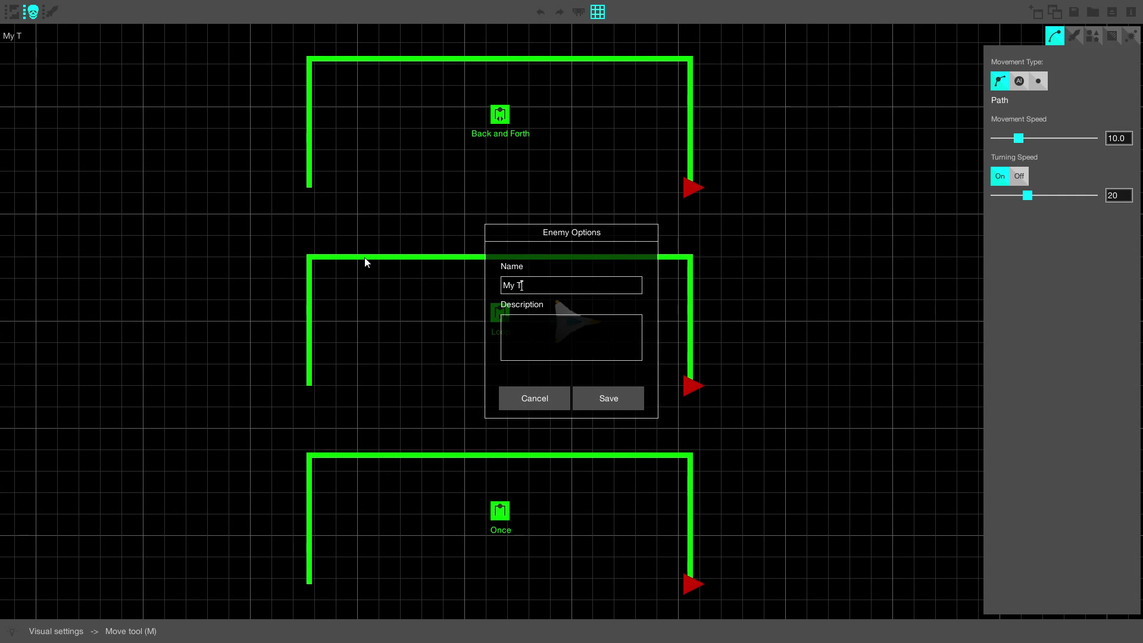
Step: Name the new enemy "My Tutorial Enemy", enter "No description." as its description, and save the enemy options
{"action": "type", "text": "utorial Enemy"}
{"action": "type", "text": "No de"}
{"action": "type", "text": "scription."}
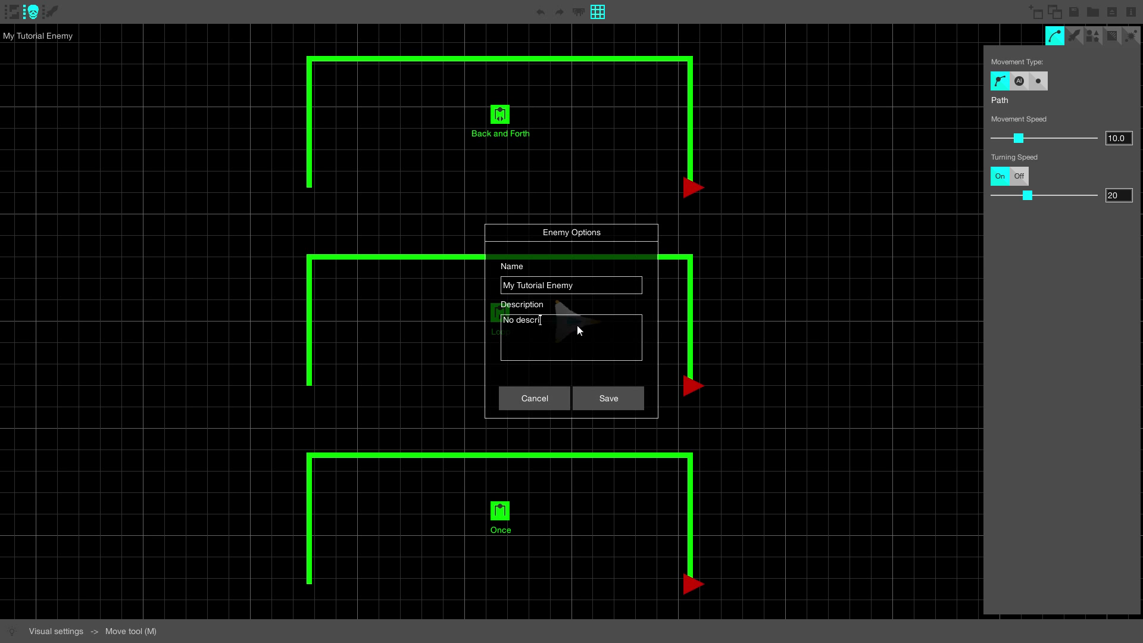
{"action": "left_click", "coordinate": [622, 393]}
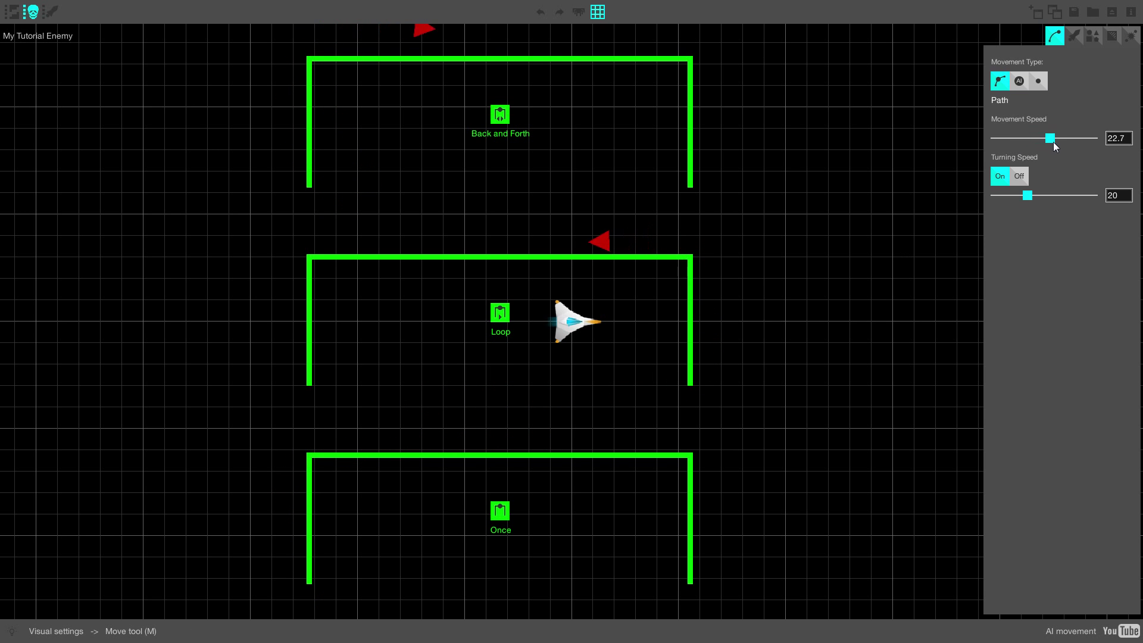
Step: Set the path enemy's movement speed to 21.0, try a turning speed of 50, and lower the turning speed to 7
{"action": "left_click_drag", "start_coordinate": [1059, 143], "coordinate": [1046, 143]}
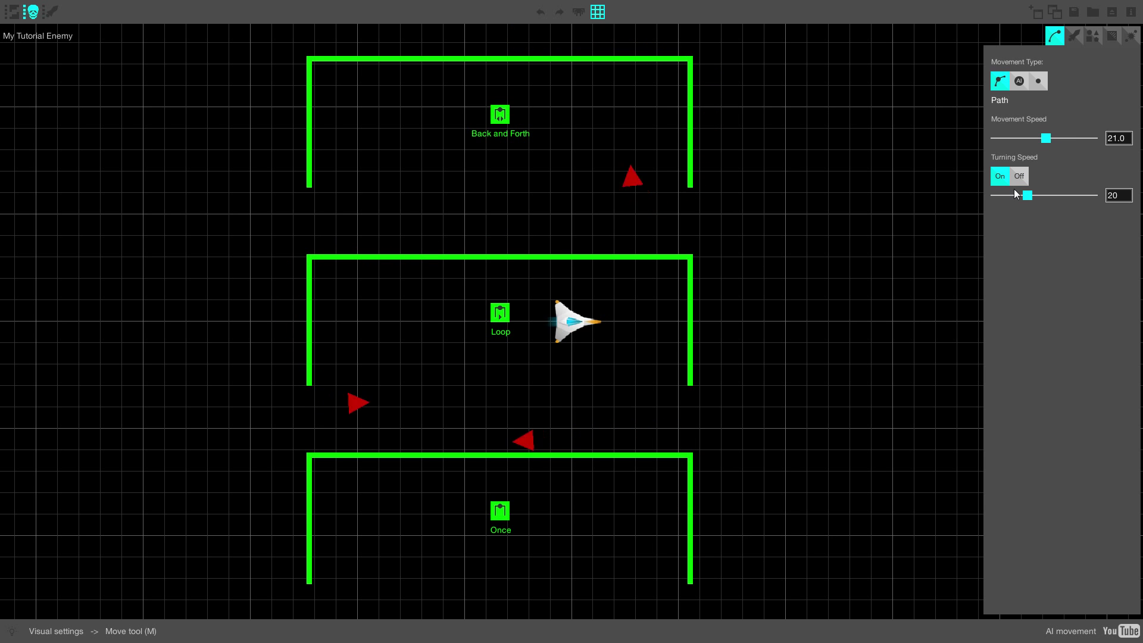
{"action": "left_click_drag", "start_coordinate": [1040, 195], "coordinate": [1050, 200]}
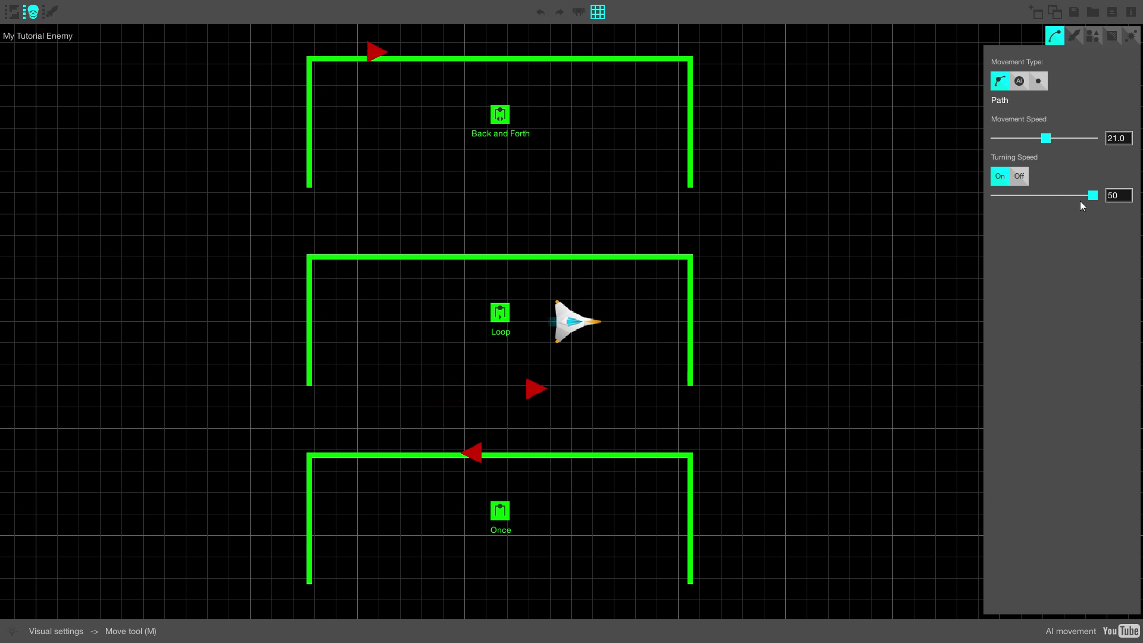
{"action": "left_click_drag", "start_coordinate": [1093, 198], "coordinate": [1082, 201]}
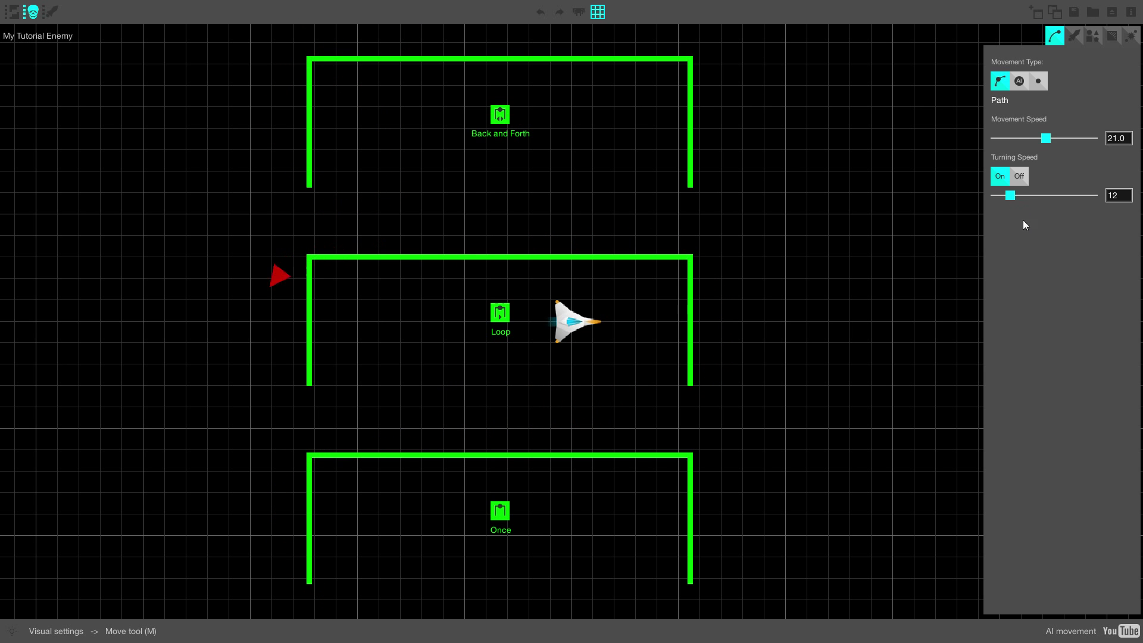
{"action": "left_click_drag", "start_coordinate": [1014, 198], "coordinate": [1000, 199]}
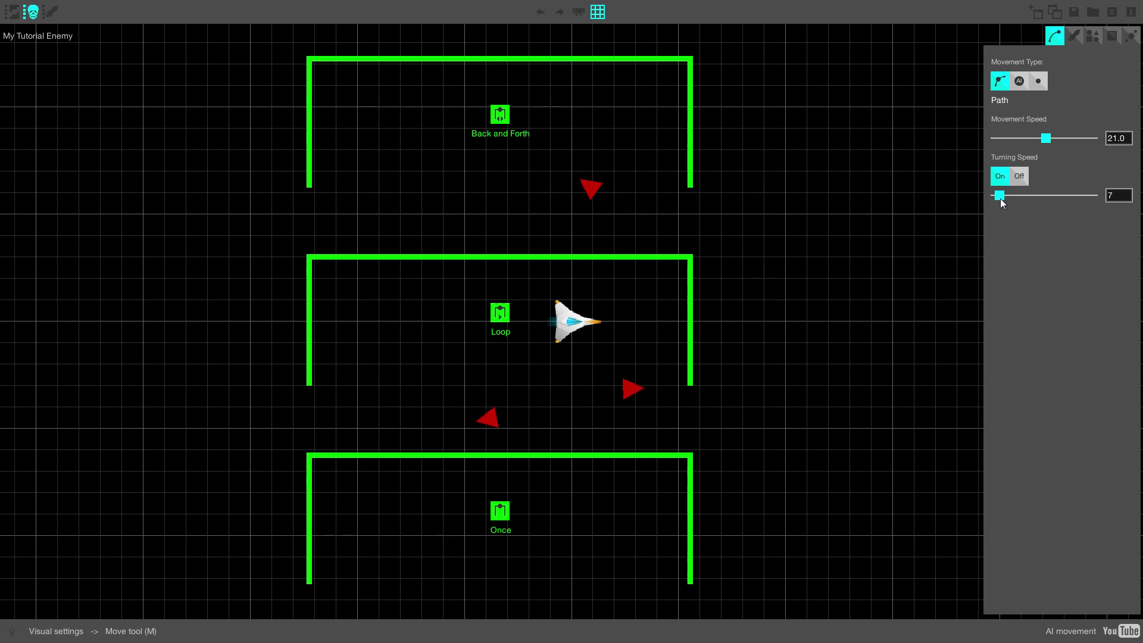
Step: Give the enemy AI movement at speed 26.5 with random movement and turning speed switched off
{"action": "left_click", "coordinate": [1020, 83]}
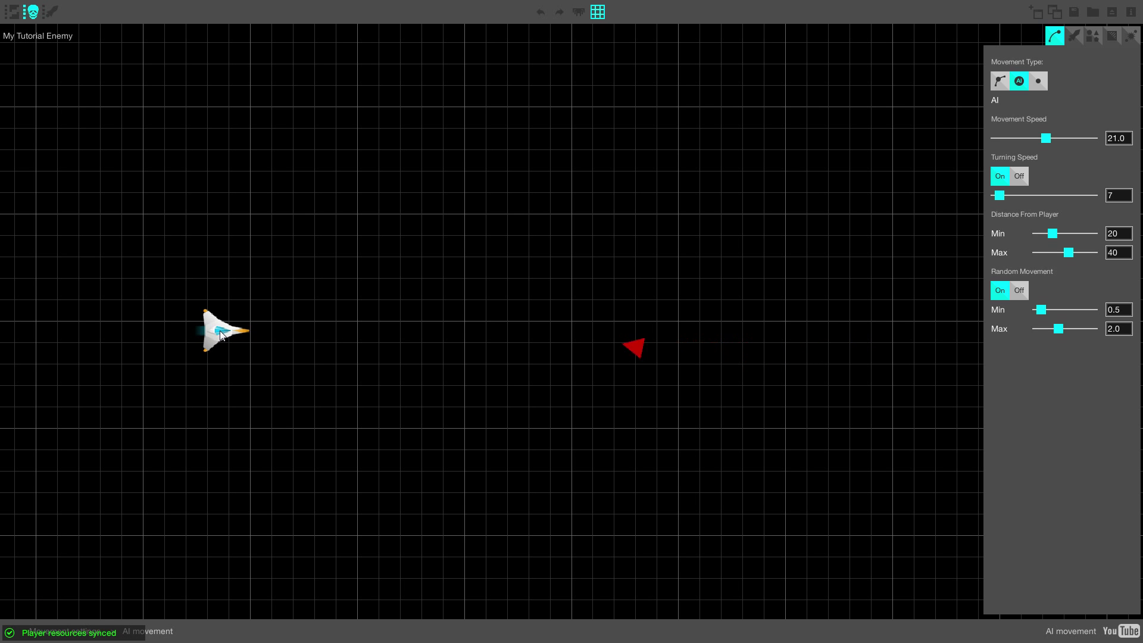
{"action": "left_click", "coordinate": [1019, 291]}
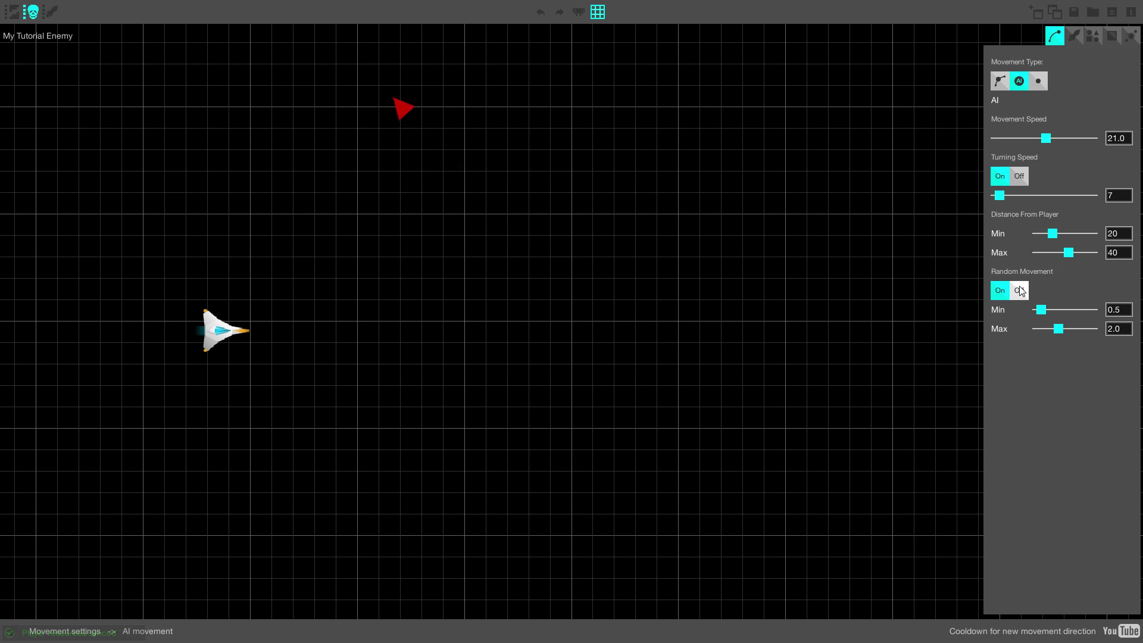
{"action": "left_click", "coordinate": [1020, 176]}
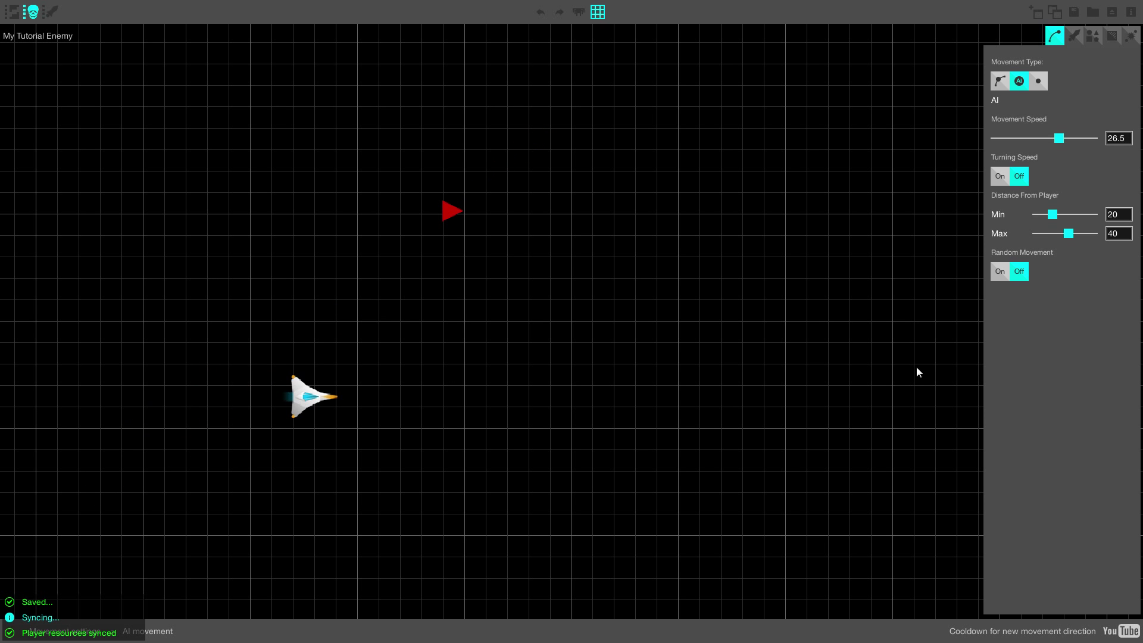
Step: Turn the enemy's random movement back on, trying turning speed on before switching it off again
{"action": "left_click", "coordinate": [1001, 176]}
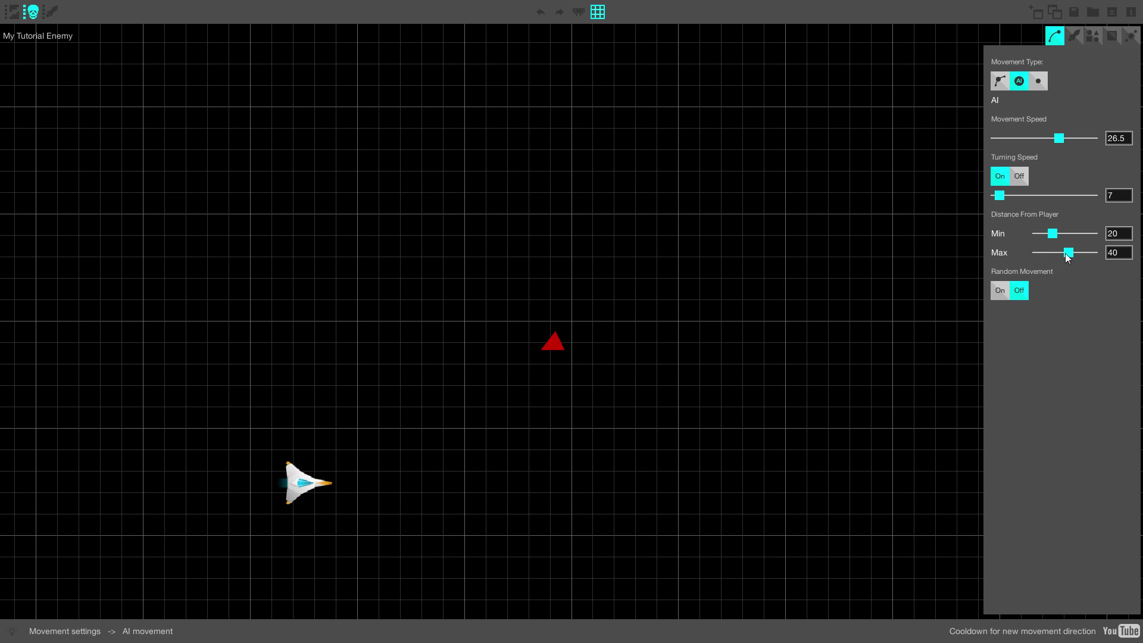
{"action": "left_click", "coordinate": [1002, 291]}
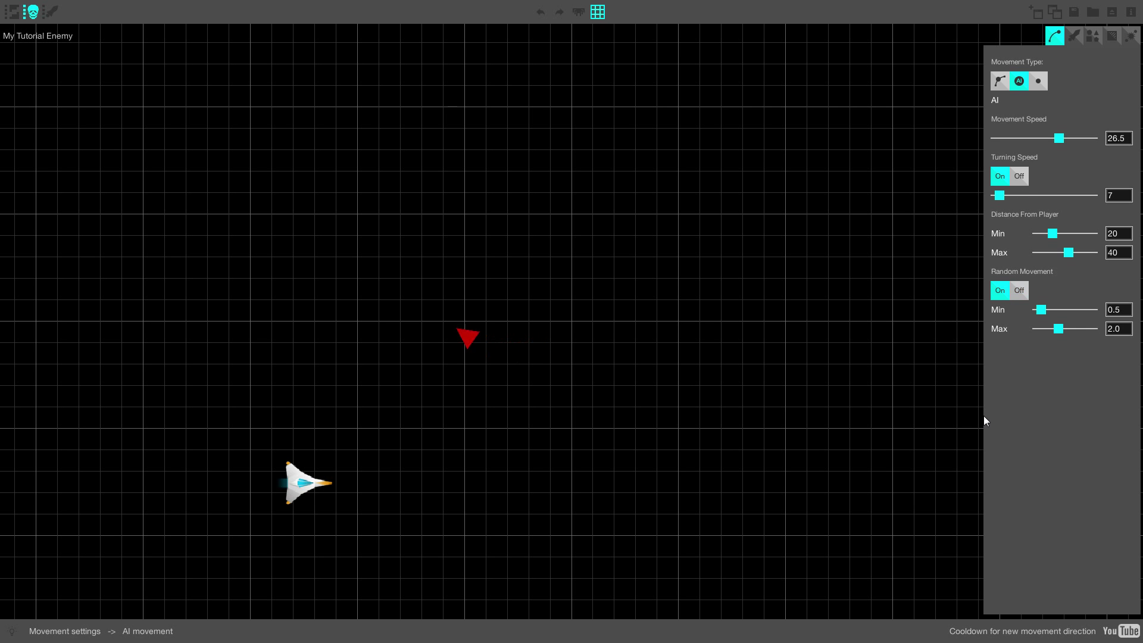
{"action": "left_click", "coordinate": [1020, 177]}
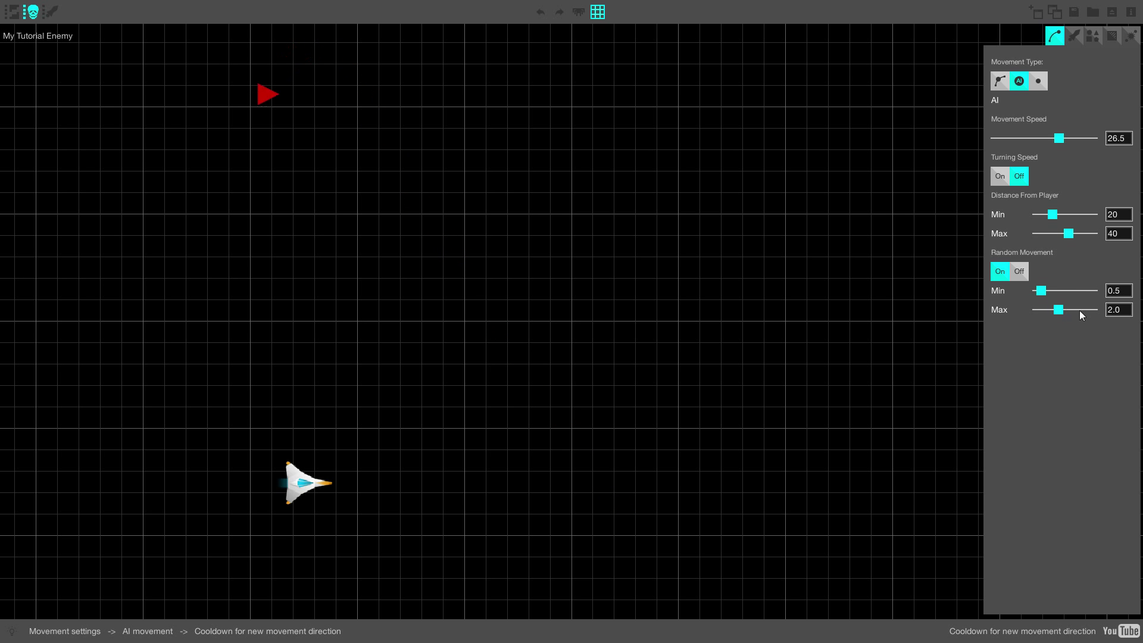
Step: Try 0.1 for both random movement limits and set both to 5.0, moving the player ship to test each setting
{"action": "left_click_drag", "start_coordinate": [1062, 309], "coordinate": [1020, 306]}
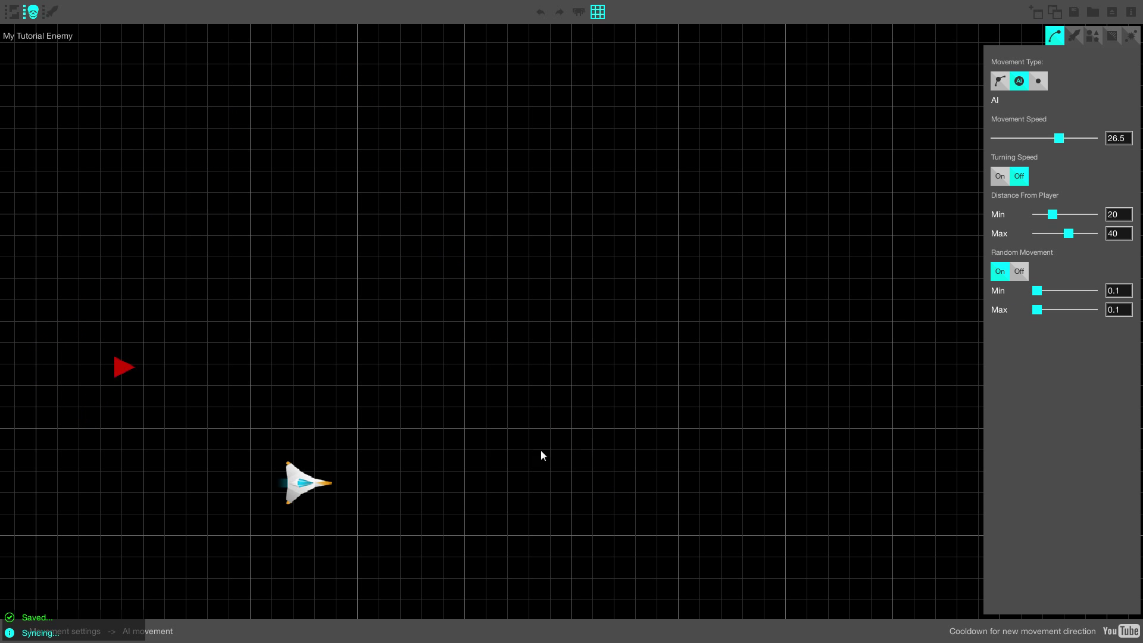
{"action": "left_click_drag", "start_coordinate": [303, 484], "coordinate": [486, 462]}
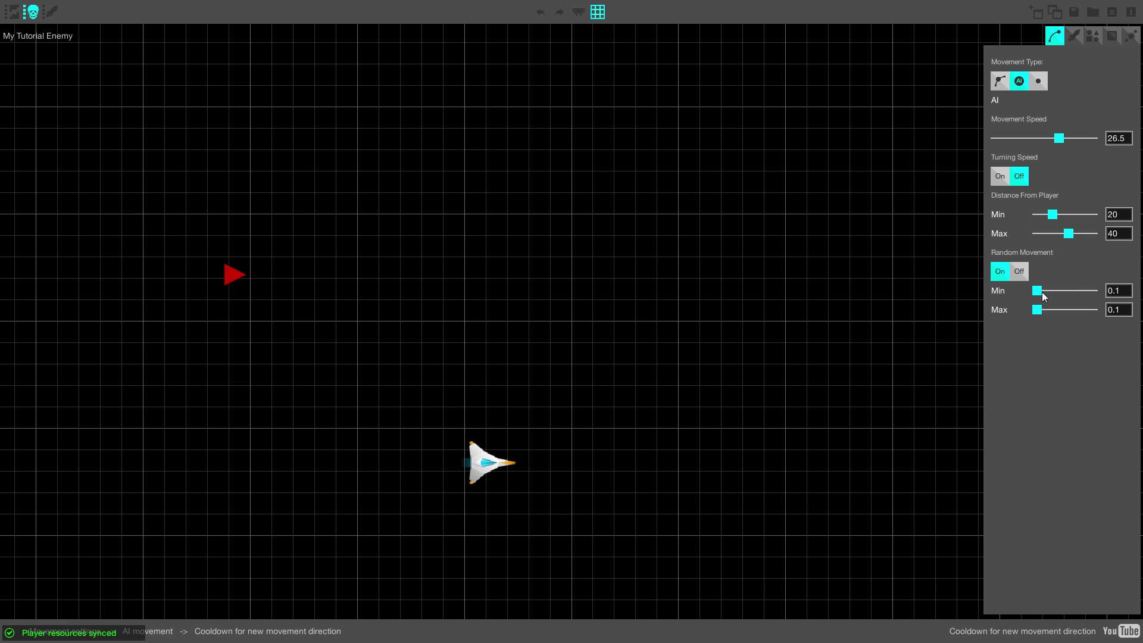
{"action": "left_click_drag", "start_coordinate": [1041, 291], "coordinate": [1095, 291]}
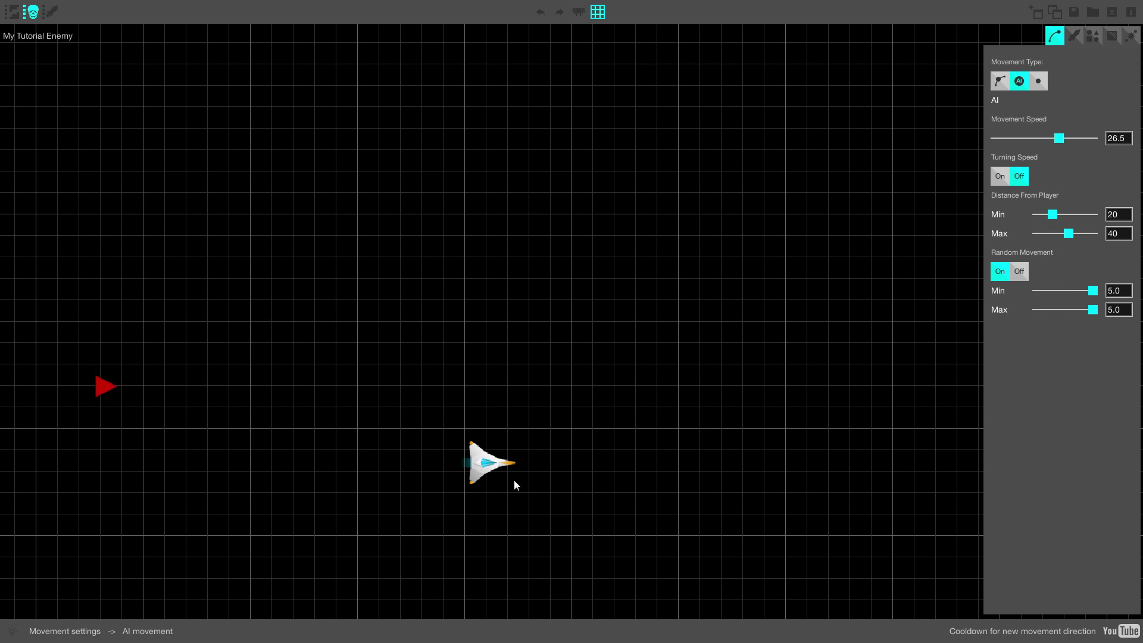
{"action": "left_click_drag", "start_coordinate": [487, 469], "coordinate": [682, 288]}
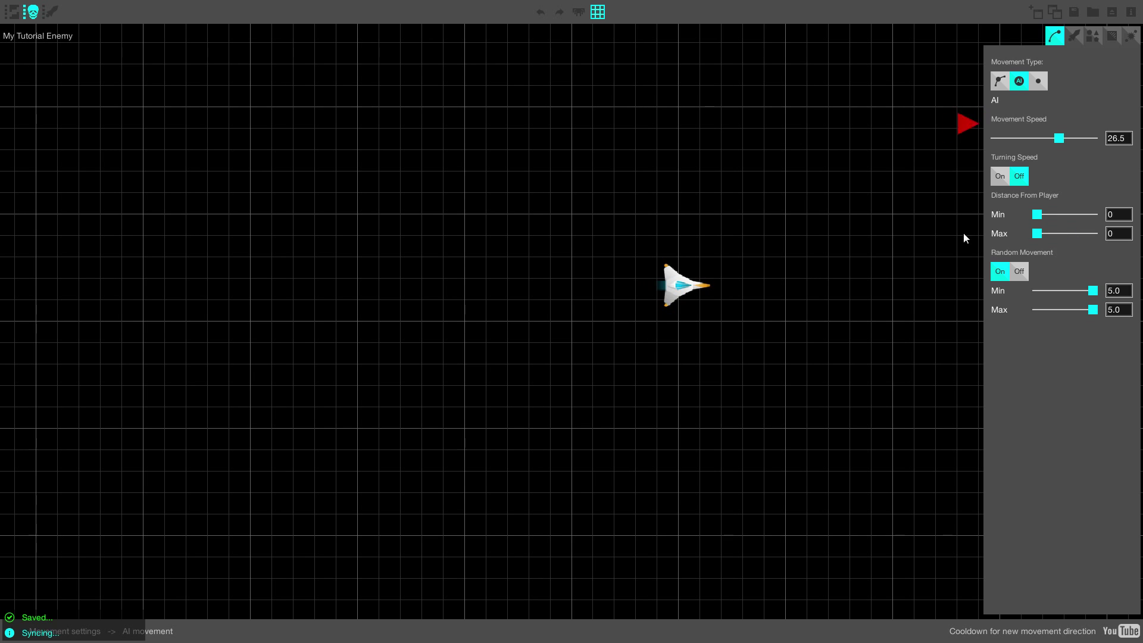
Step: Test the AI enemy with both player distances at 0 by moving the ship, and switch to the movement type after AI
{"action": "left_click_drag", "start_coordinate": [676, 282], "coordinate": [440, 425]}
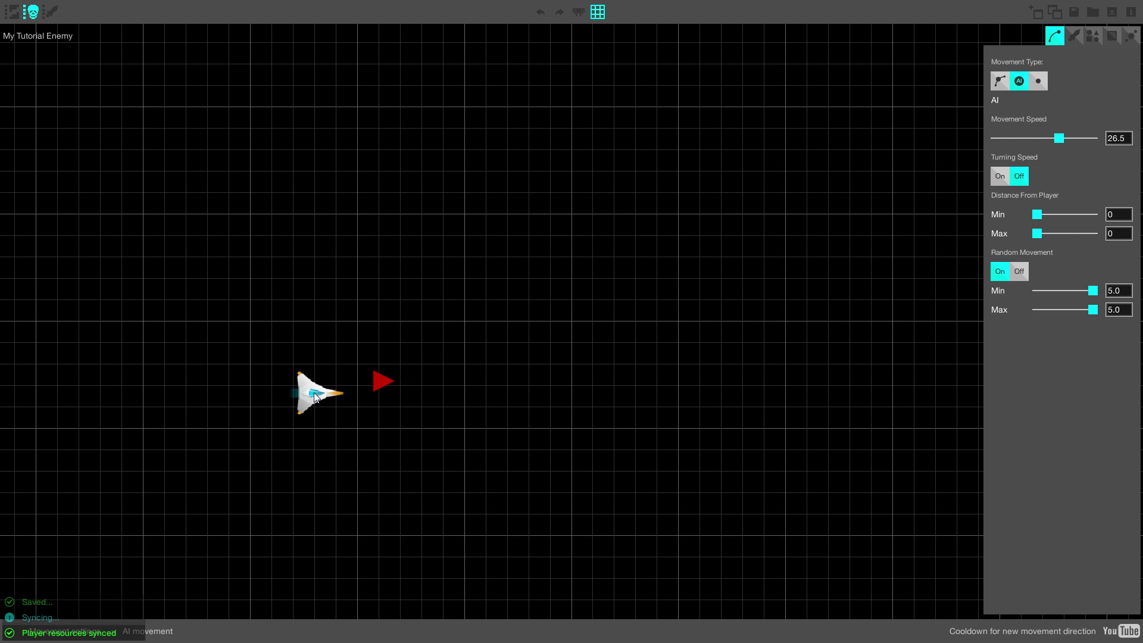
{"action": "left_click", "coordinate": [1038, 81]}
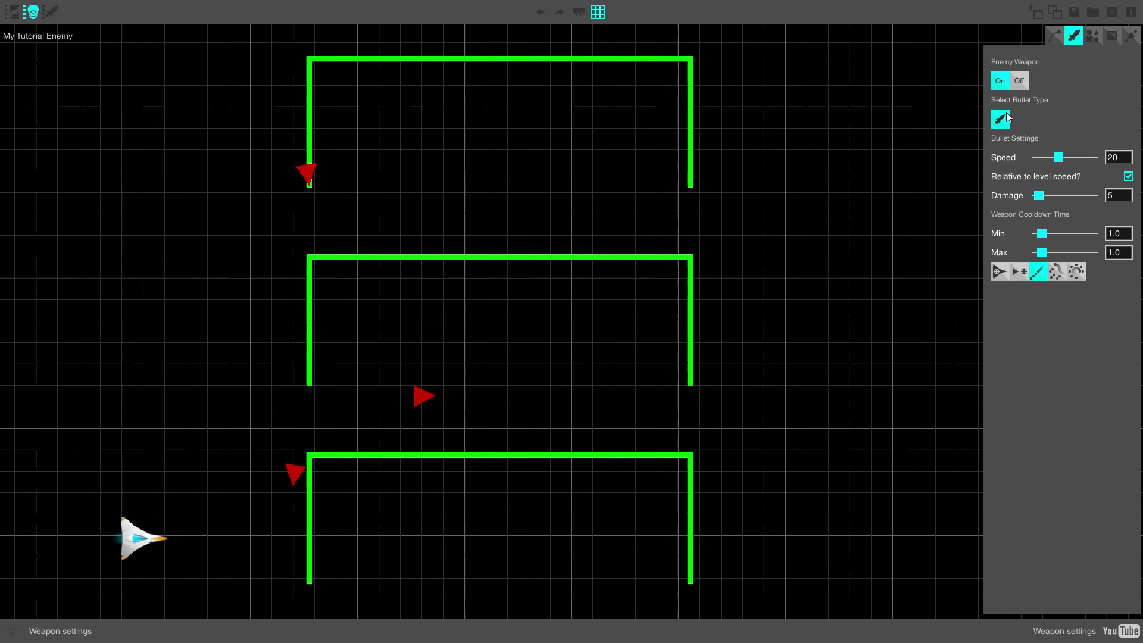
Step: Choose Fine bullet as the enemy weapon's bullet type and set the bullet speed to 34
{"action": "left_click", "coordinate": [1007, 114]}
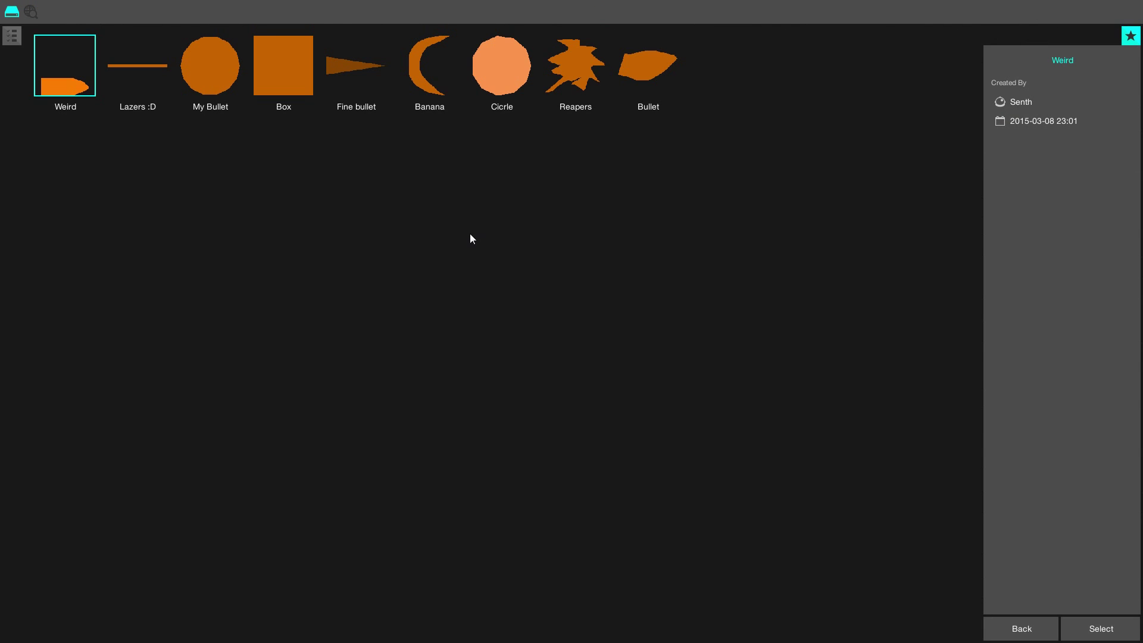
{"action": "left_click", "coordinate": [357, 63]}
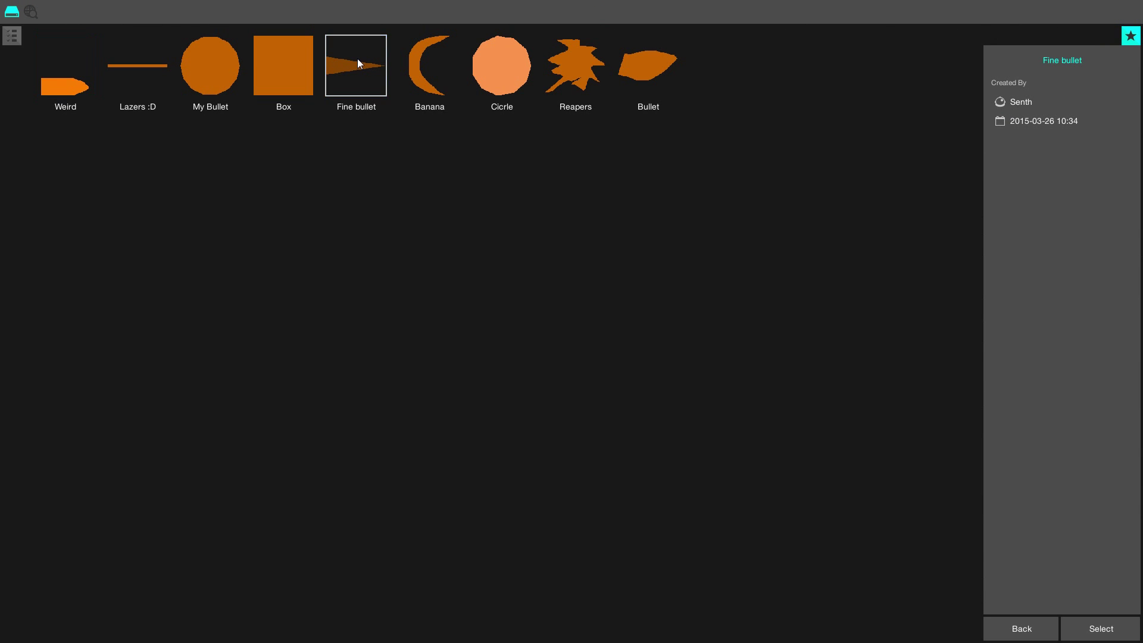
{"action": "double_click", "coordinate": [354, 65]}
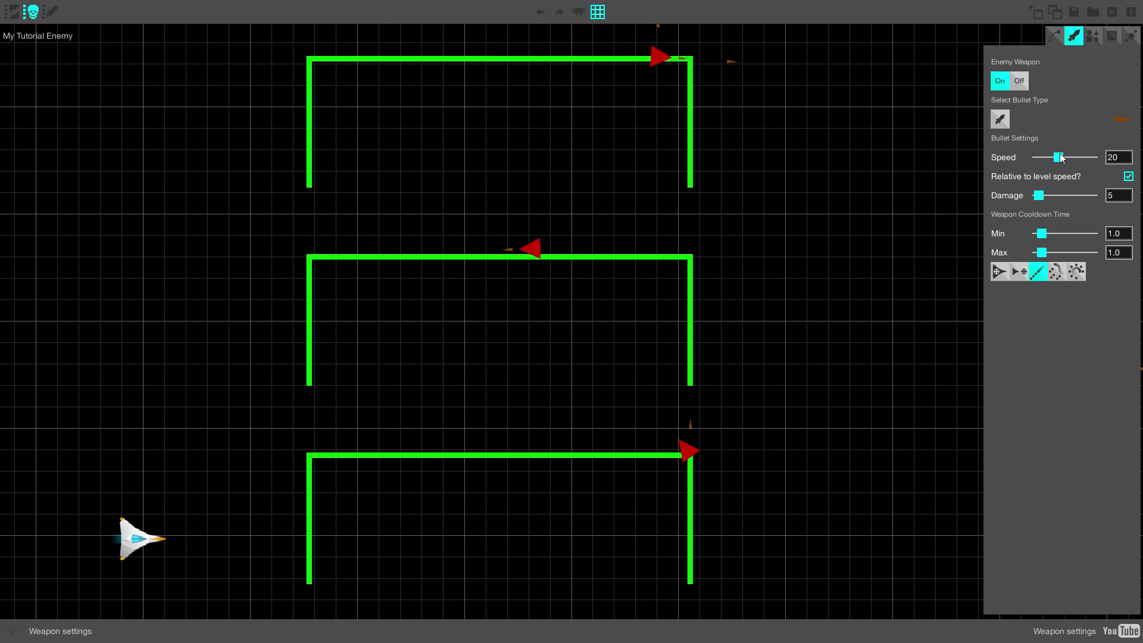
{"action": "mouse_move", "coordinate": [1058, 157]}
{"action": "left_mouse_down"}
{"action": "mouse_move", "coordinate": [1096, 161]}
{"action": "mouse_move", "coordinate": [1075, 167]}
{"action": "left_mouse_up"}
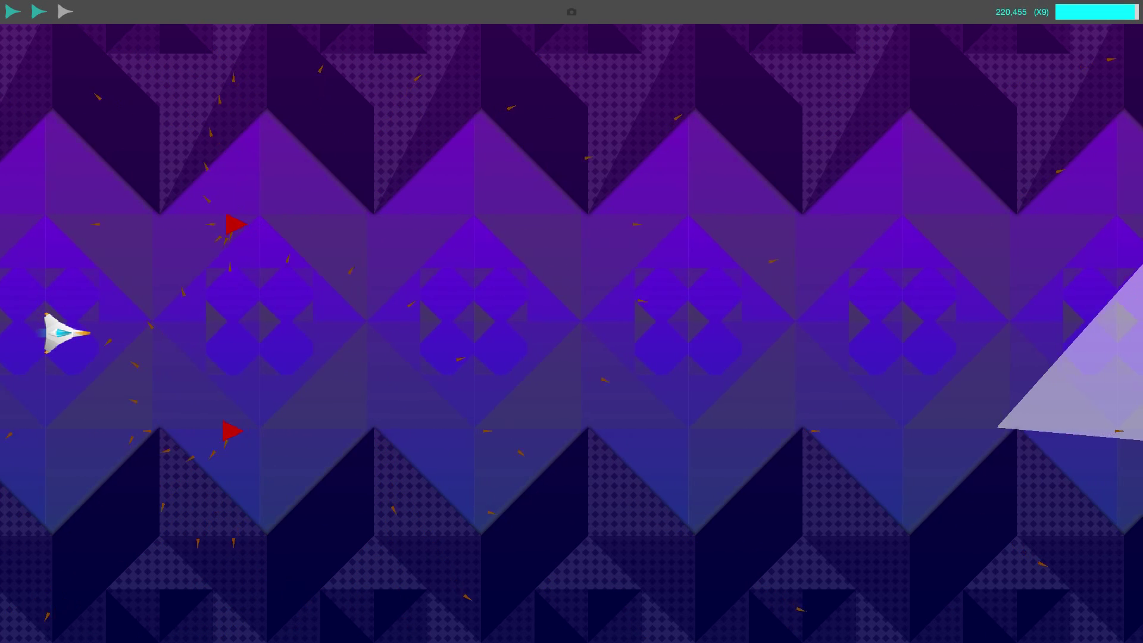
Step: Fly the ship past the two shooting enemies in the level to observe how their bullets move
{"action": "key", "text": "Right"}
{"action": "key", "text": "Down"}
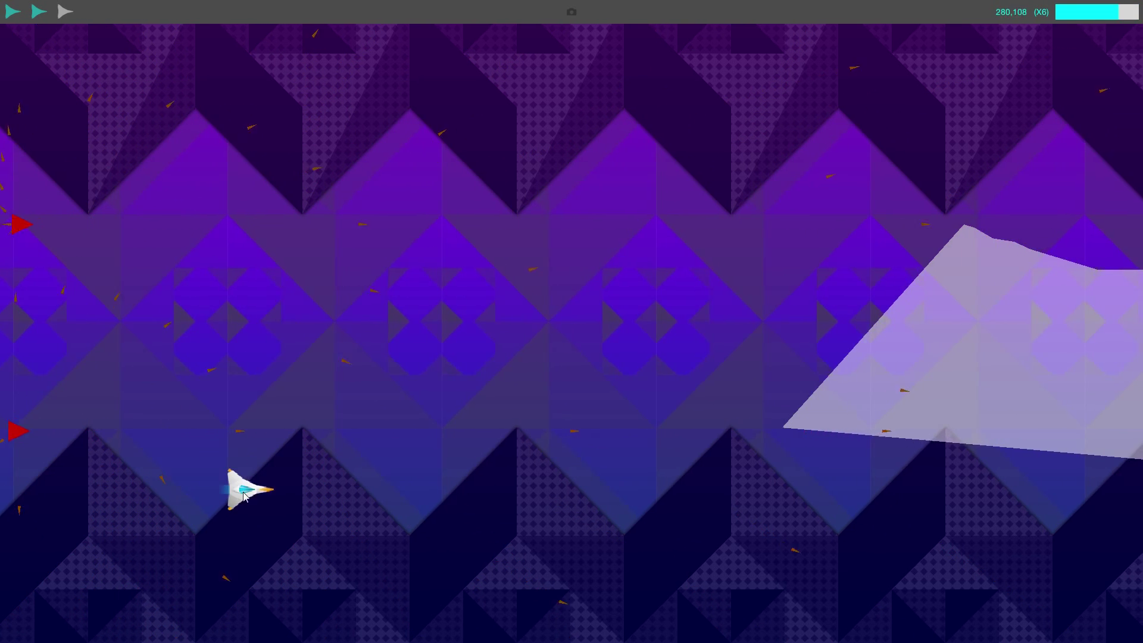
{"action": "key", "text": "Left"}
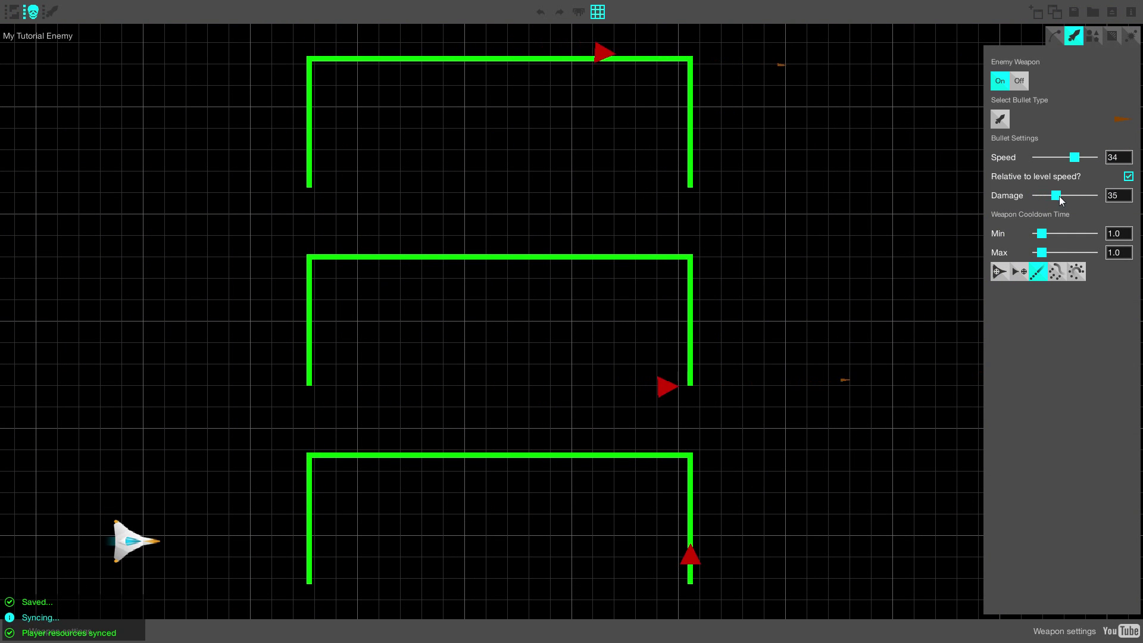
Step: Set the enemy's bullet damage to 21 and both the minimum and maximum weapon cooldown time to 0.2
{"action": "left_click_drag", "start_coordinate": [1059, 197], "coordinate": [1050, 196]}
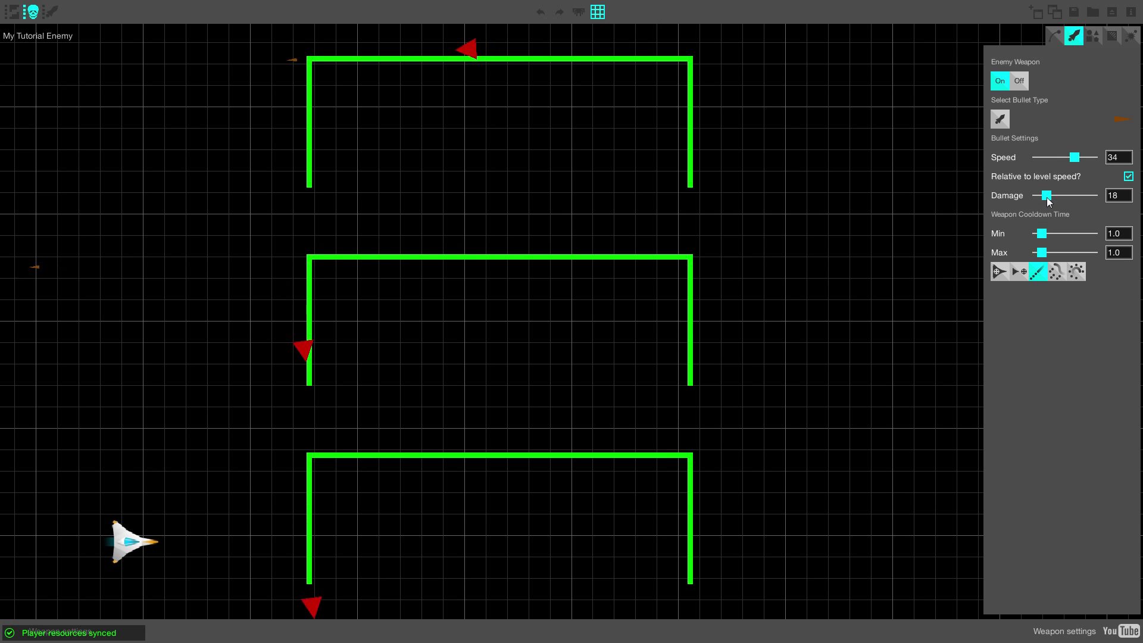
{"action": "left_click_drag", "start_coordinate": [1049, 198], "coordinate": [1050, 199]}
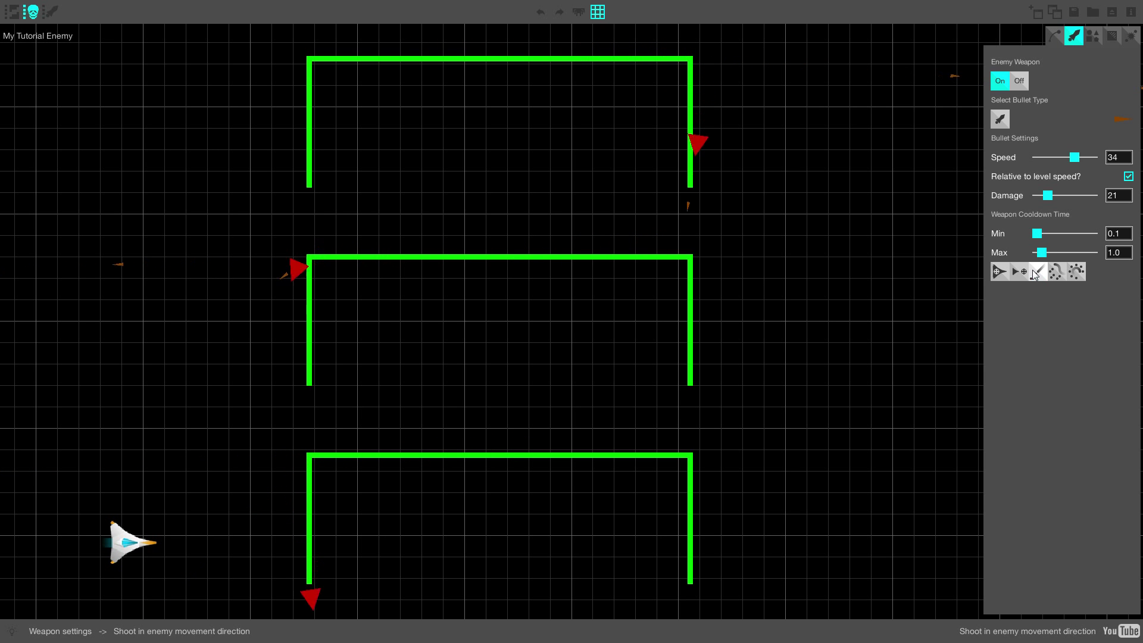
{"action": "left_click", "coordinate": [1036, 272]}
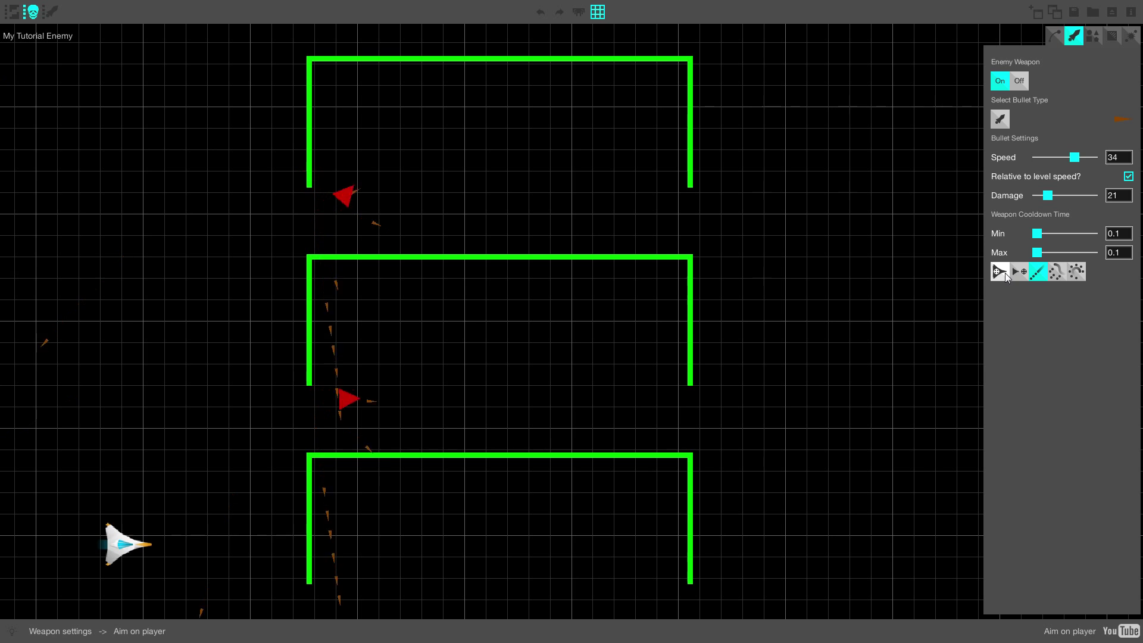
{"action": "left_click", "coordinate": [1039, 233]}
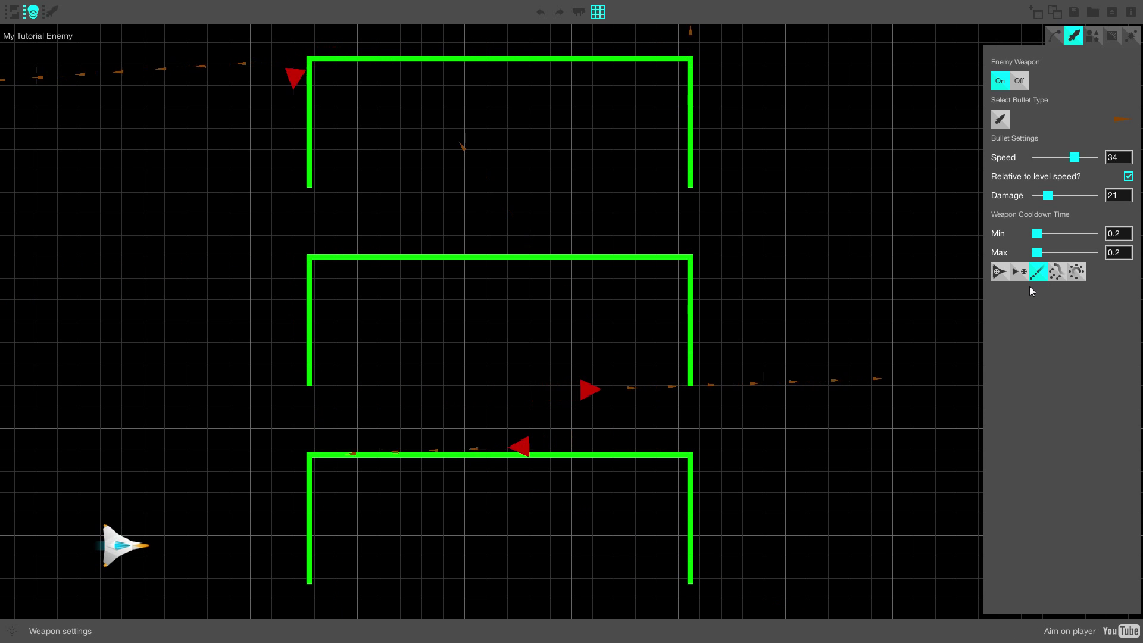
Step: Try the first three aim modes, from aiming on the player to shooting in the enemy's movement direction, moving the ship to compare them
{"action": "left_click", "coordinate": [1012, 271]}
{"action": "left_click", "coordinate": [1004, 273]}
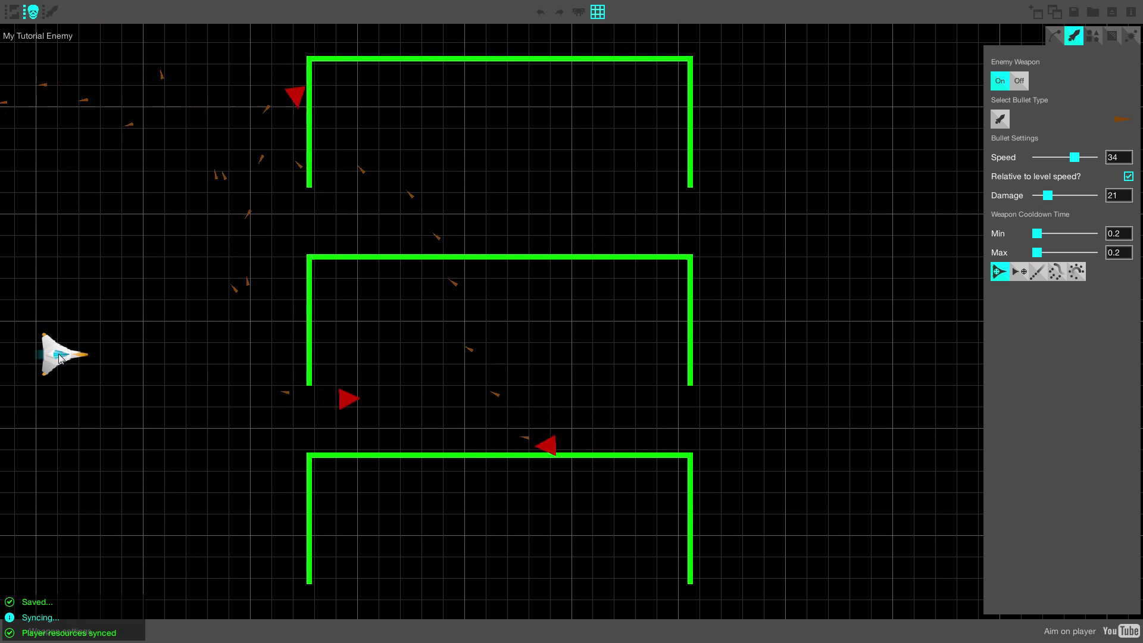
{"action": "left_click", "coordinate": [1020, 274]}
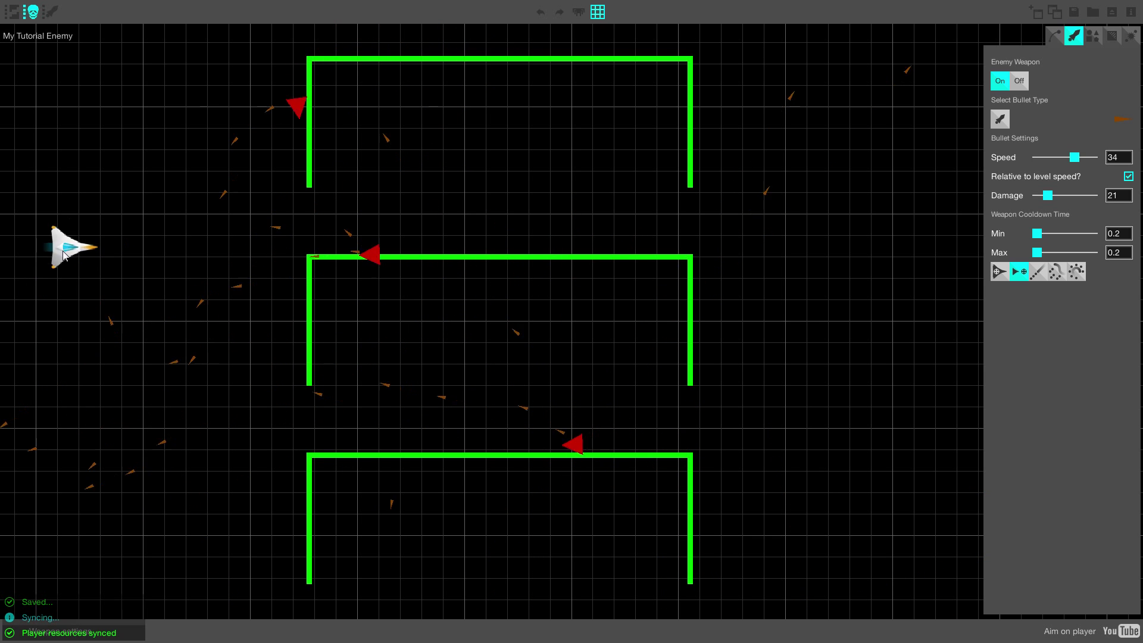
{"action": "left_click", "coordinate": [1036, 272]}
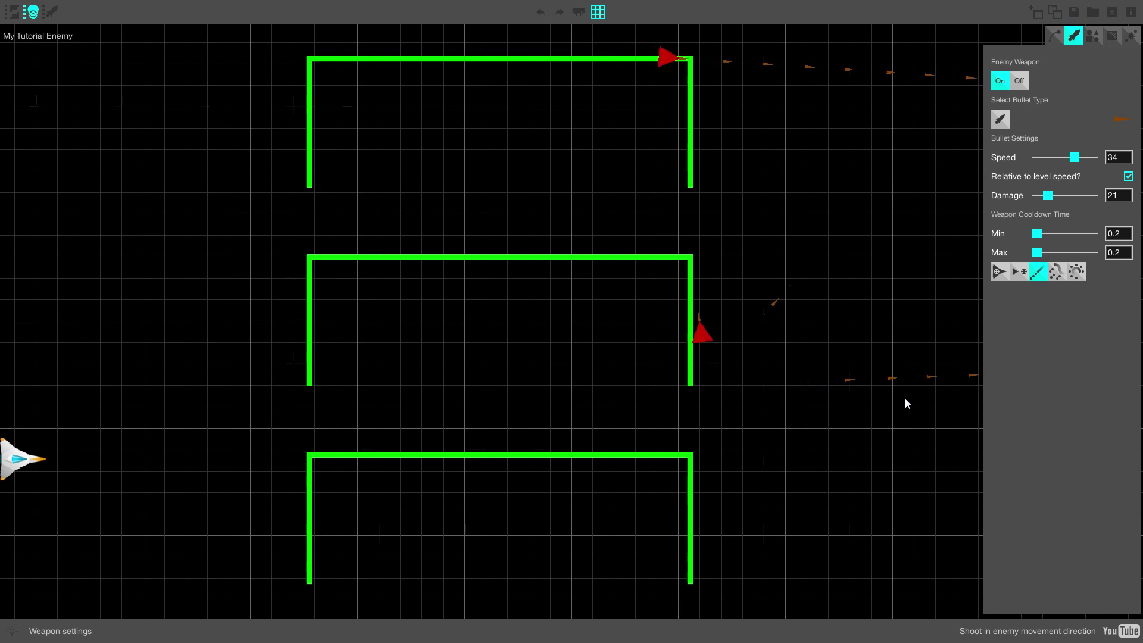
Step: Make the enemy shoot in a specific direction and set the shooting angle to 260
{"action": "left_click", "coordinate": [1053, 276]}
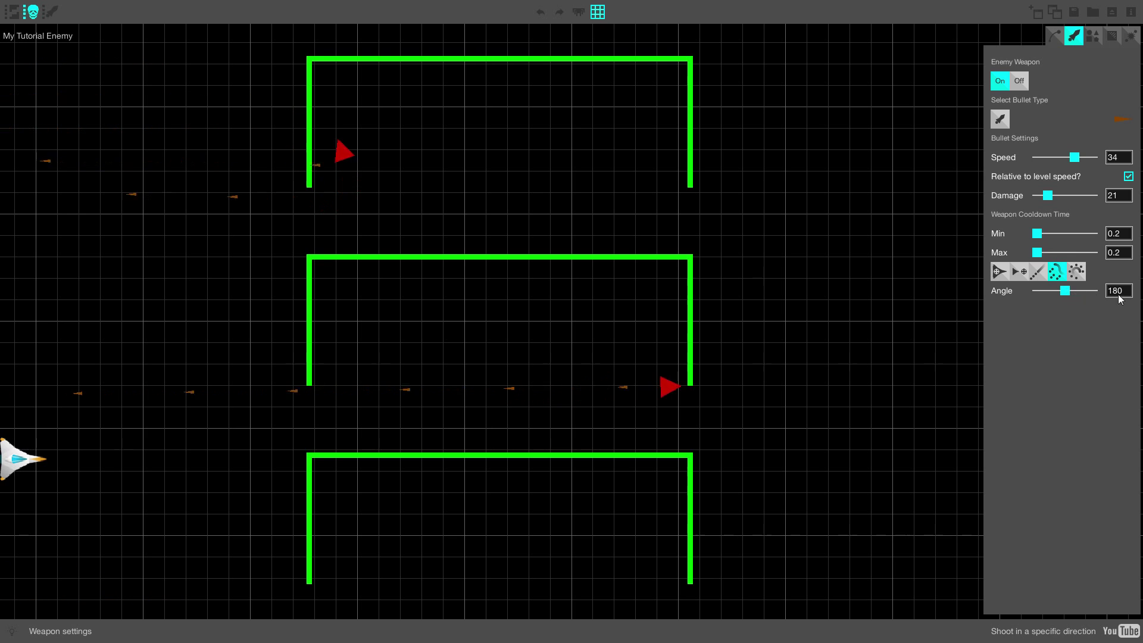
{"action": "left_click", "coordinate": [1052, 303]}
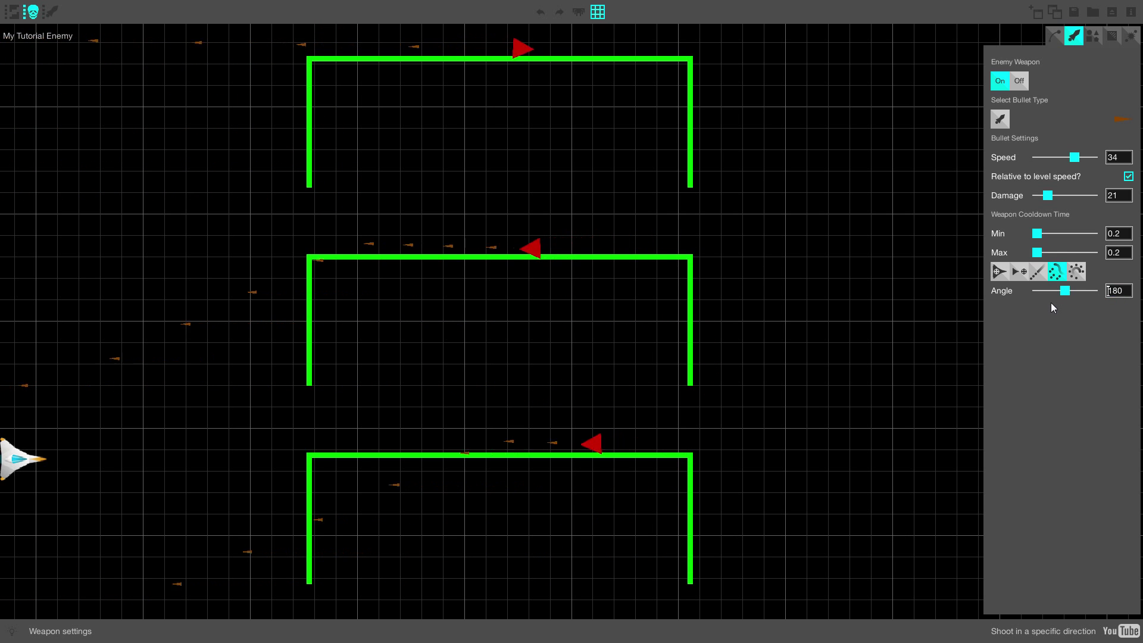
{"action": "left_click_drag", "start_coordinate": [1063, 292], "coordinate": [1073, 292]}
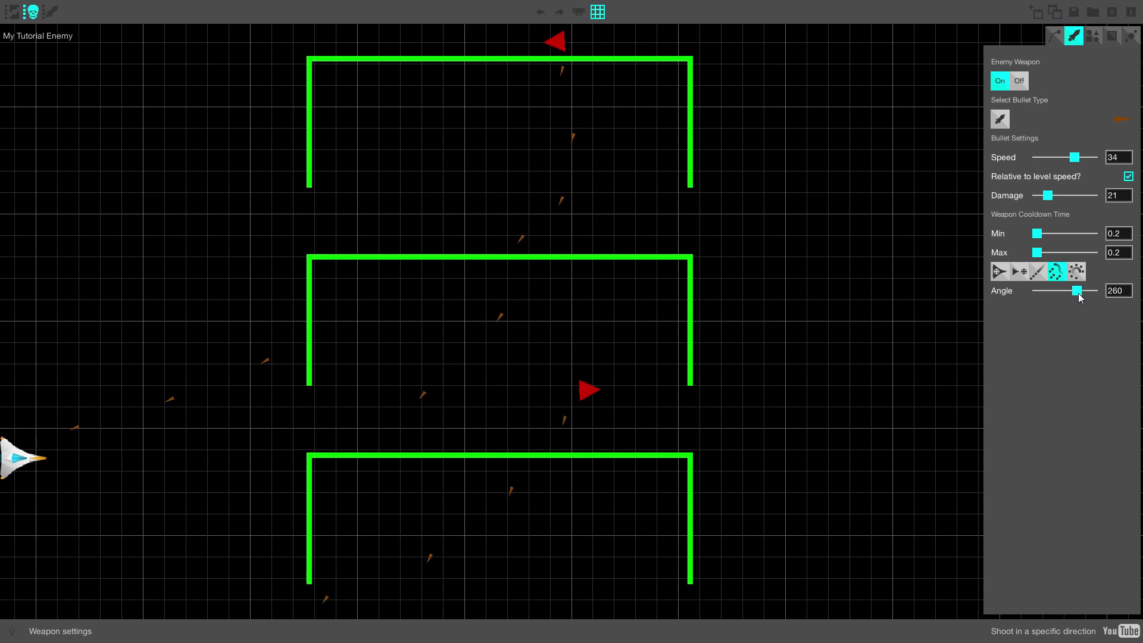
Step: Set the enemy's shooting angle to 268, then make it shoot in a rotating manner and adjust the rotation speed
{"action": "left_click_drag", "start_coordinate": [1082, 297], "coordinate": [1081, 298]}
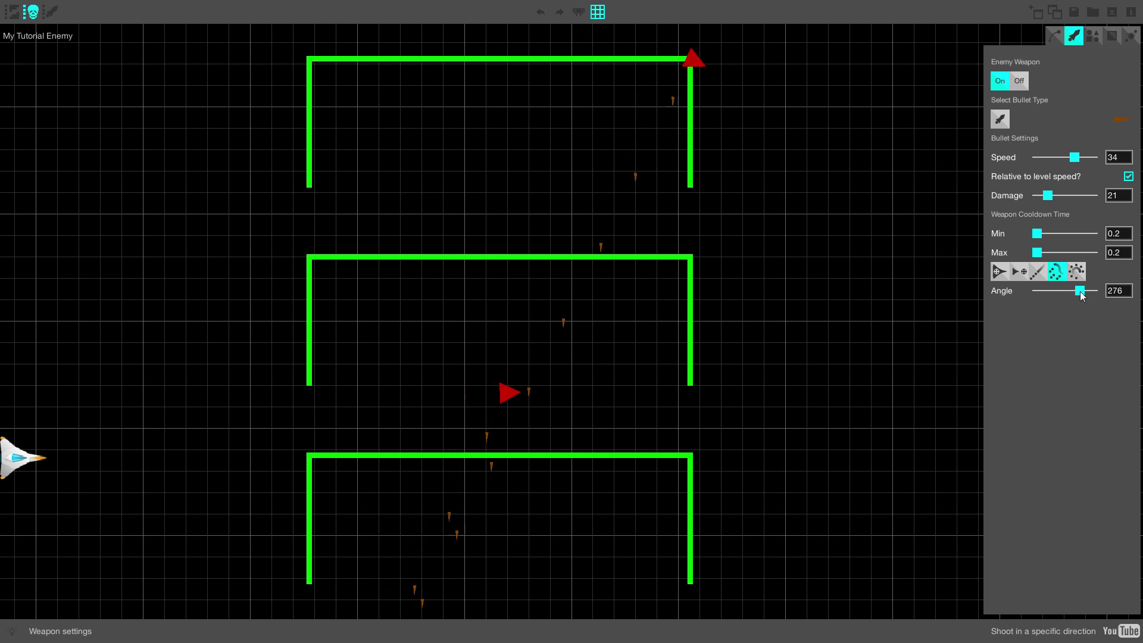
{"action": "left_click_drag", "start_coordinate": [1080, 292], "coordinate": [1080, 294]}
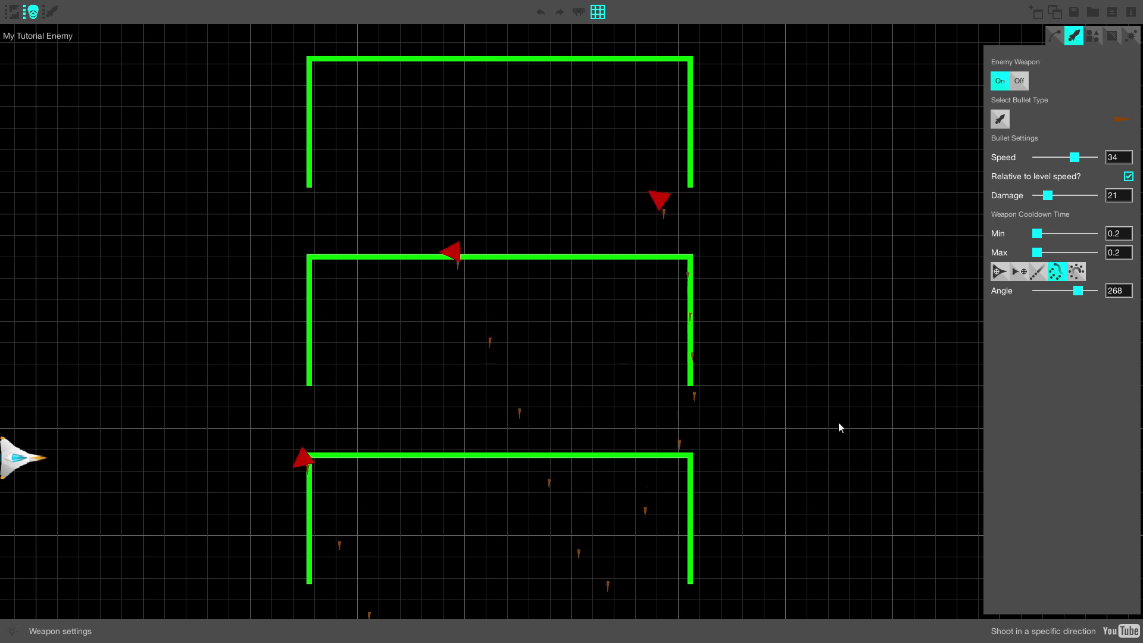
{"action": "left_click", "coordinate": [1076, 272]}
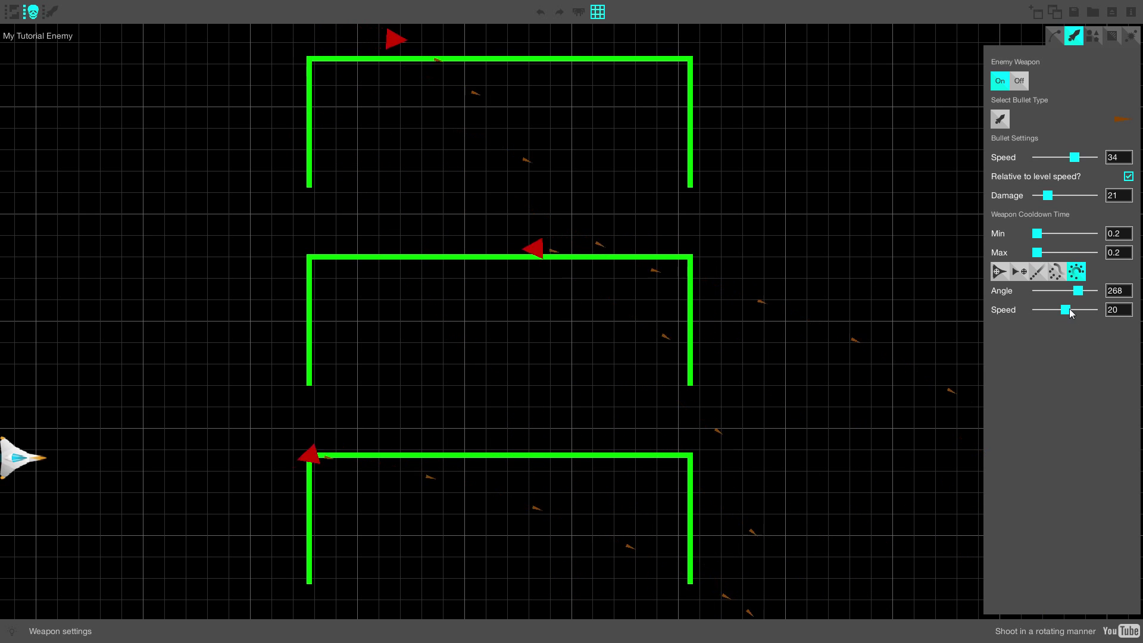
{"action": "left_click_drag", "start_coordinate": [1069, 313], "coordinate": [1084, 311]}
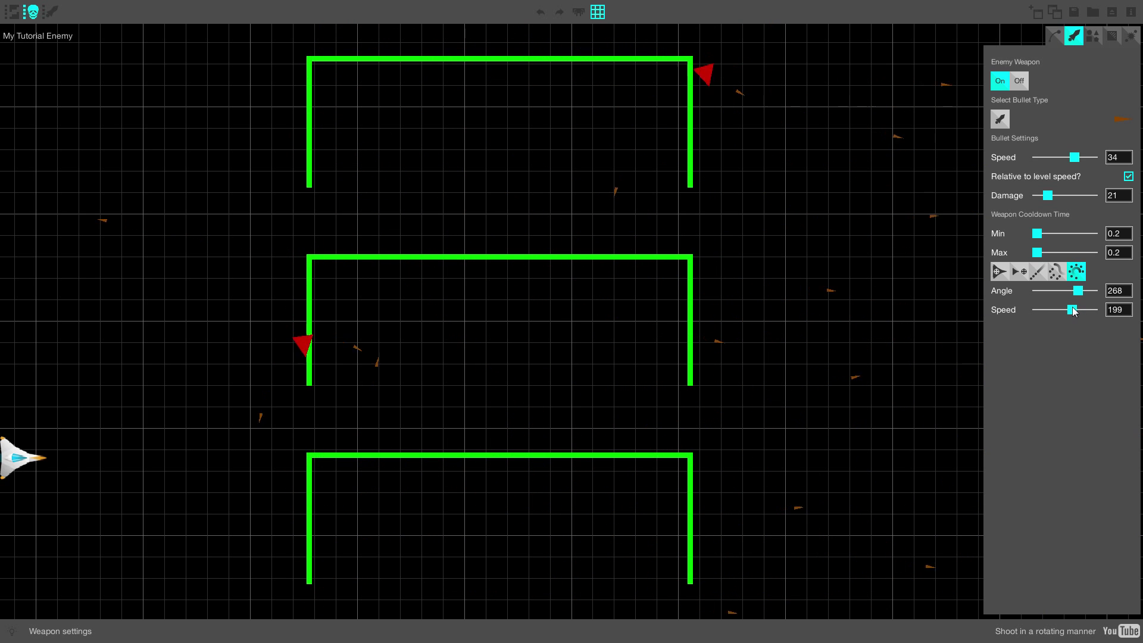
{"action": "left_click_drag", "start_coordinate": [1074, 307], "coordinate": [1072, 307]}
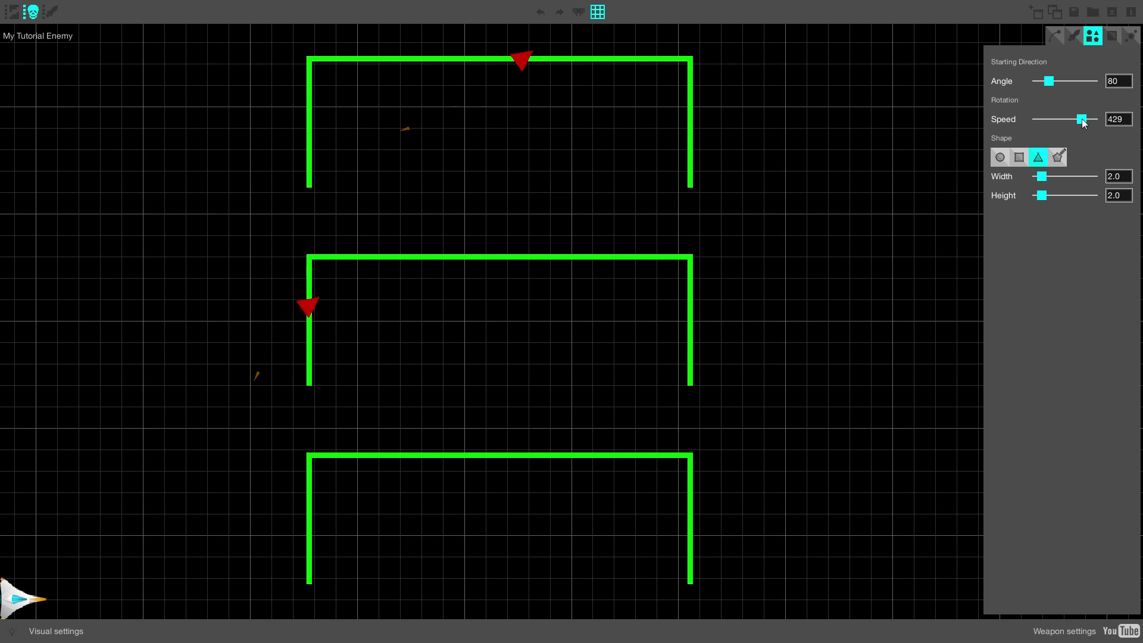
Step: Try different starting directions and rotation speeds for the enemy, ending with an angle of 230 and a rotation speed of 306
{"action": "left_click_drag", "start_coordinate": [1082, 119], "coordinate": [1076, 118]}
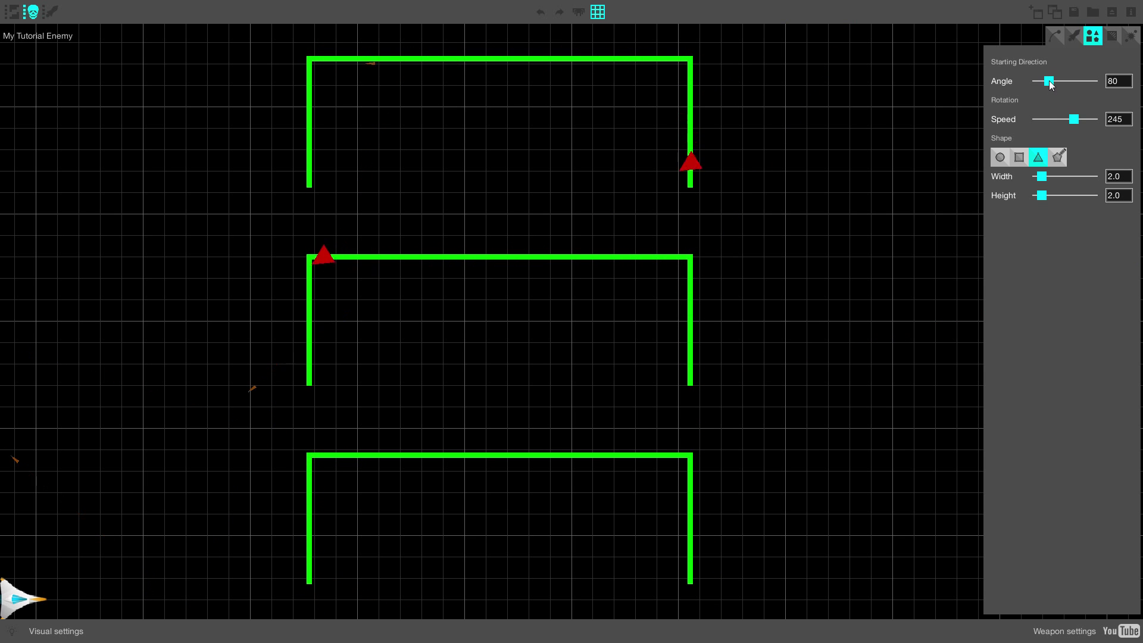
{"action": "left_click_drag", "start_coordinate": [1052, 85], "coordinate": [1039, 89]}
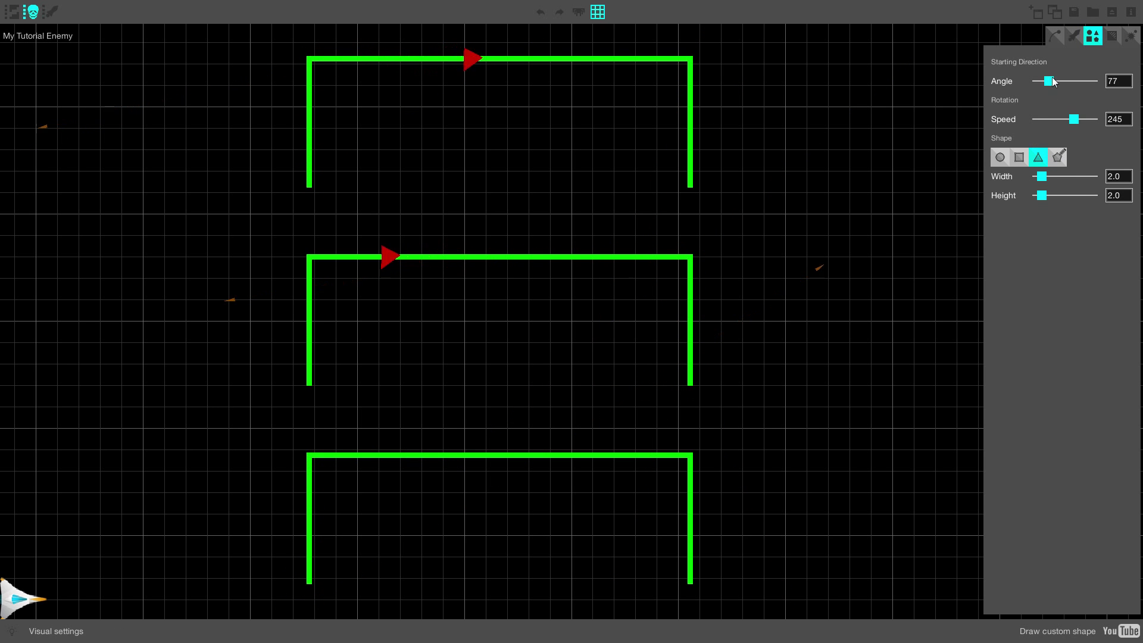
{"action": "left_click_drag", "start_coordinate": [1074, 120], "coordinate": [975, 141]}
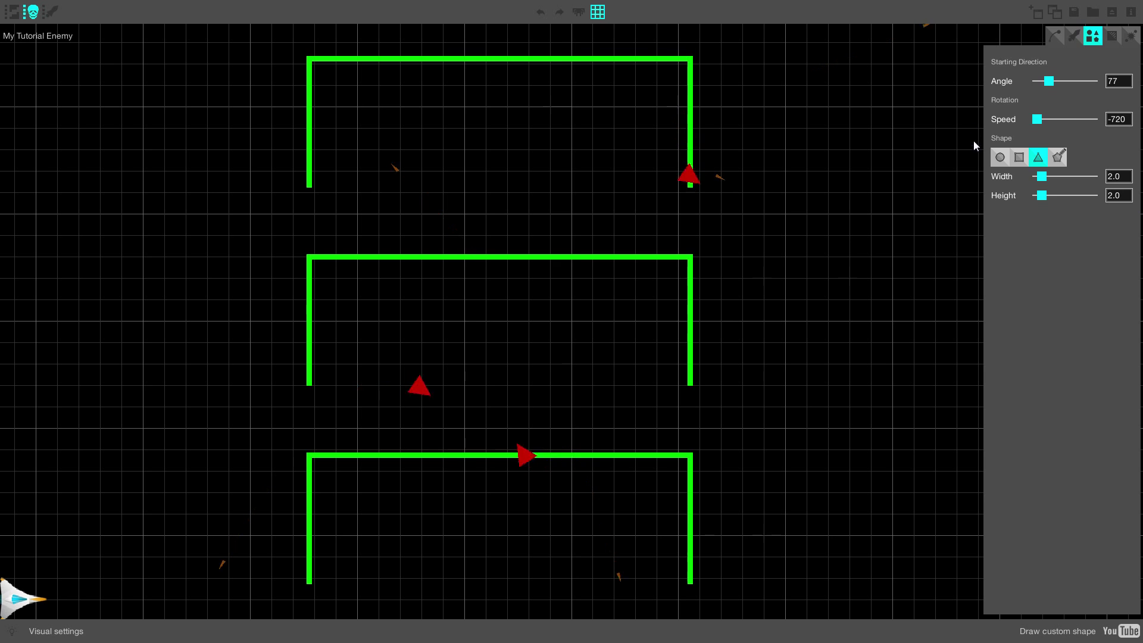
{"action": "left_click_drag", "start_coordinate": [1039, 121], "coordinate": [1060, 127]}
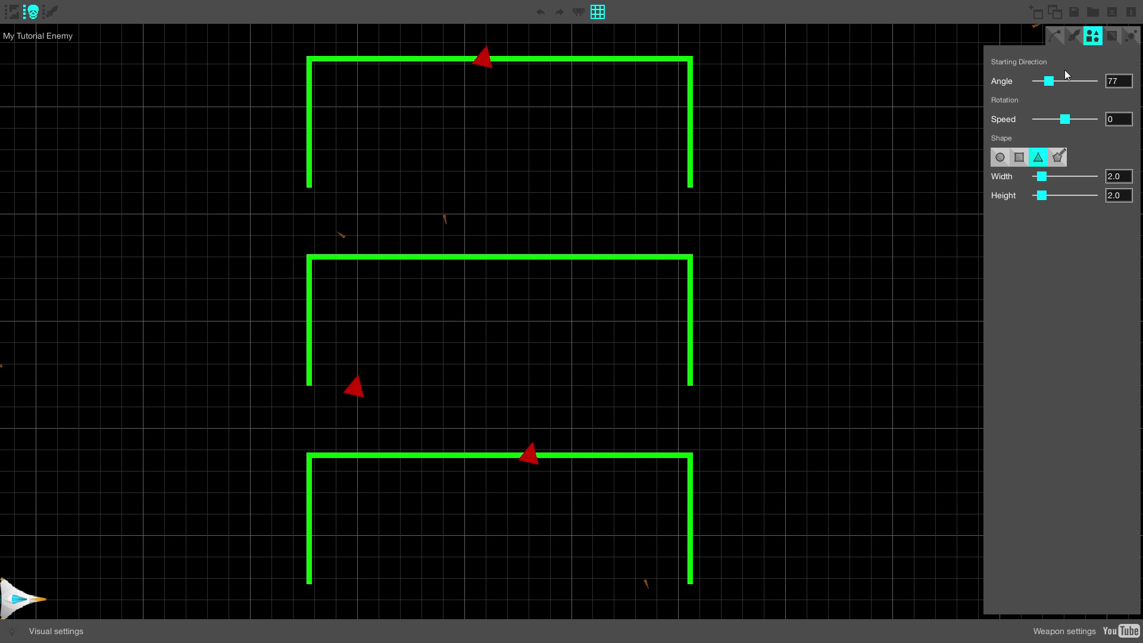
{"action": "left_click_drag", "start_coordinate": [1051, 87], "coordinate": [1077, 120]}
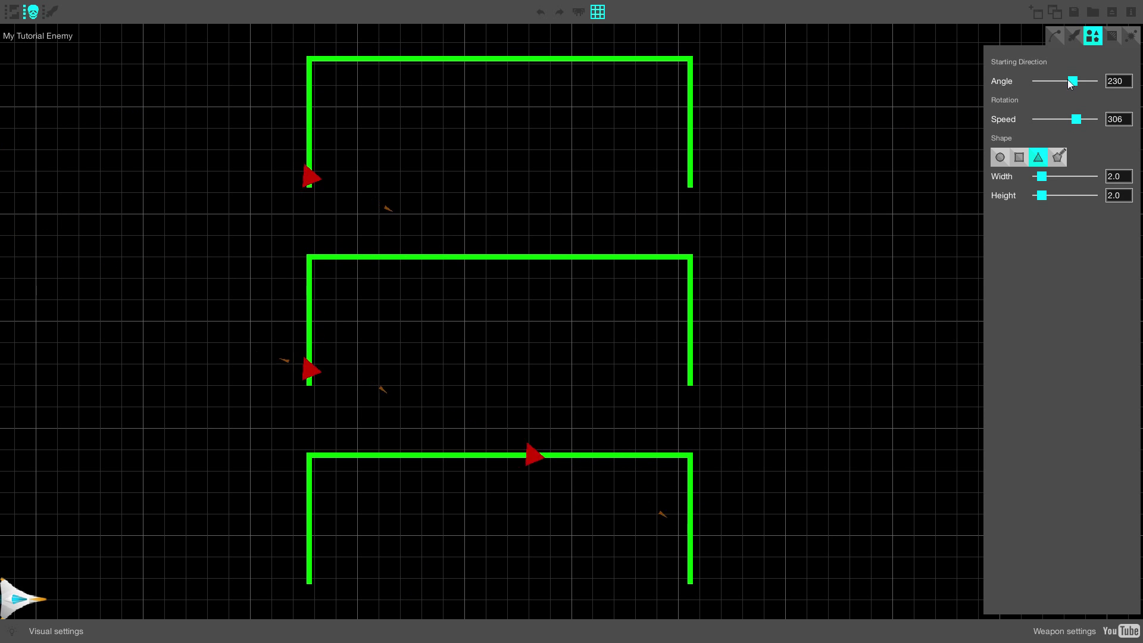
Step: Turn the enemy's turning speed on in the movement settings and switch it back off
{"action": "left_click", "coordinate": [1055, 36]}
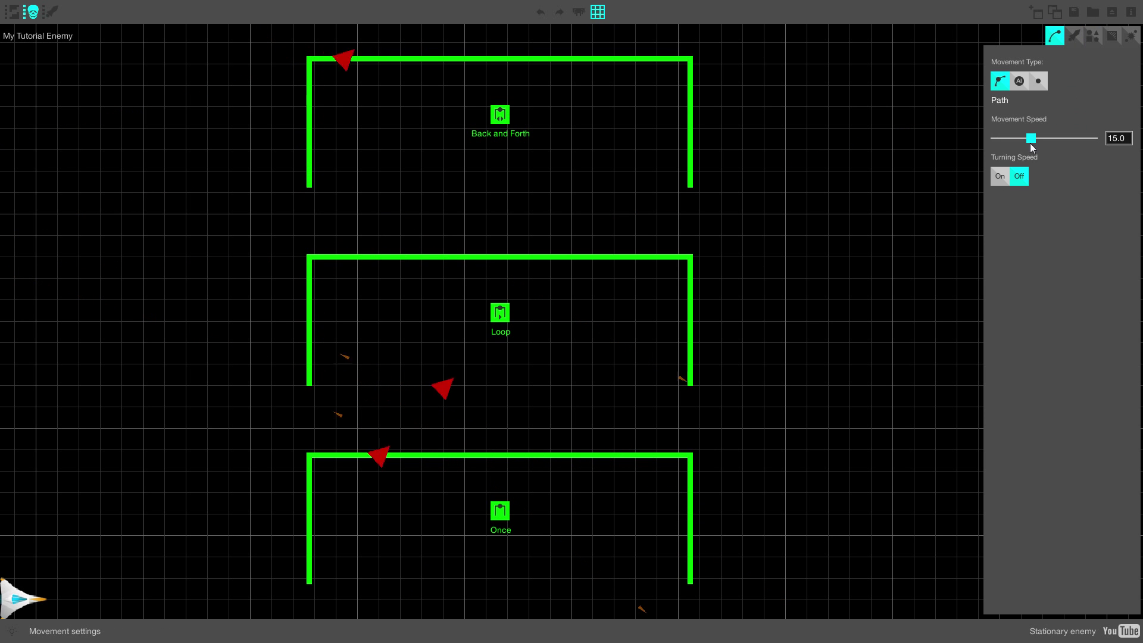
{"action": "left_click", "coordinate": [999, 178]}
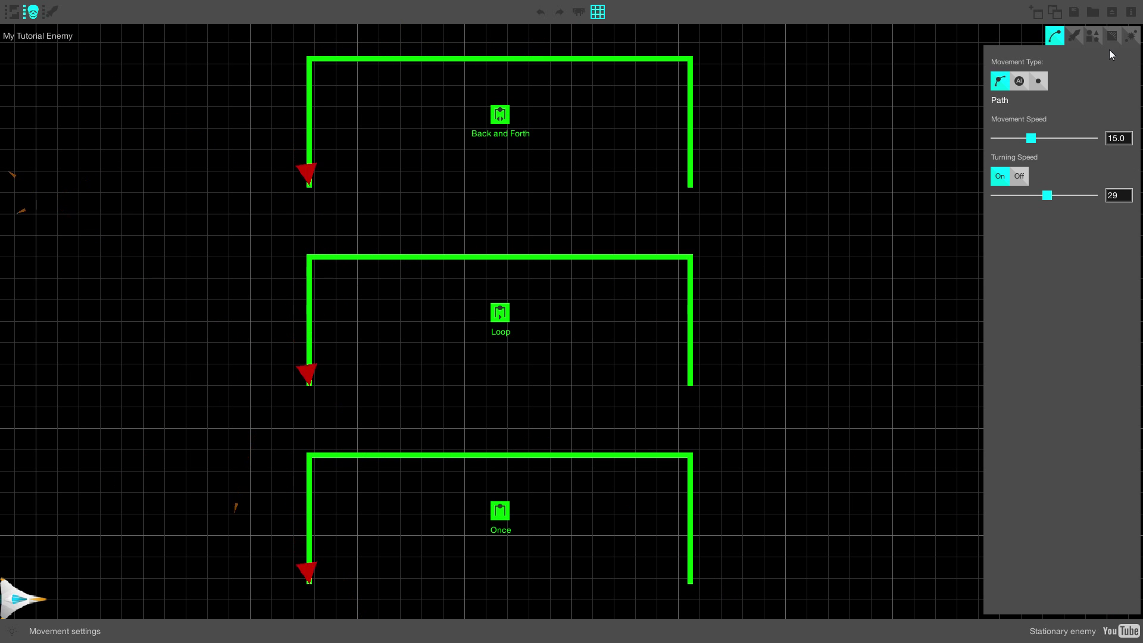
{"action": "left_click", "coordinate": [1020, 176]}
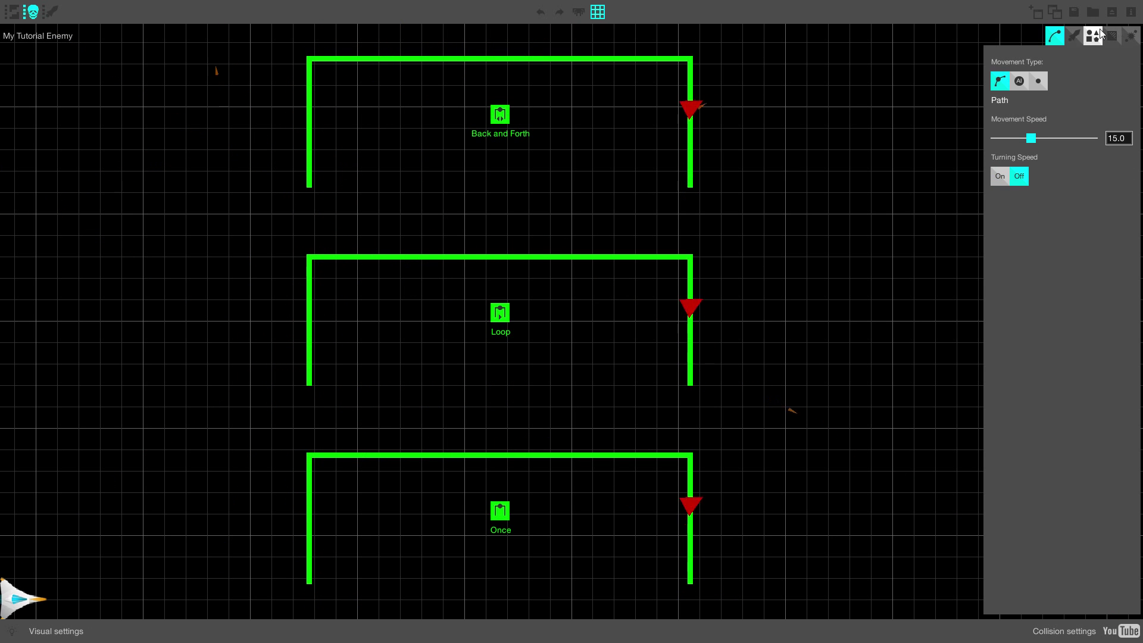
Step: Try a circle as the enemy's shape and set its radius to 3.0
{"action": "left_click", "coordinate": [1093, 35]}
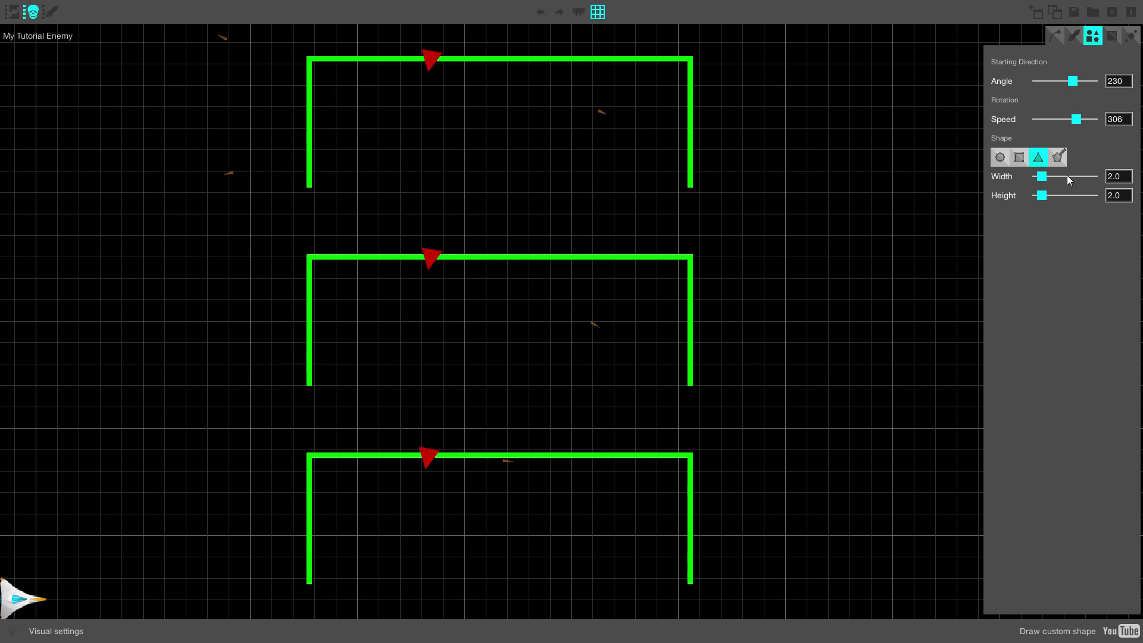
{"action": "left_click", "coordinate": [1001, 157]}
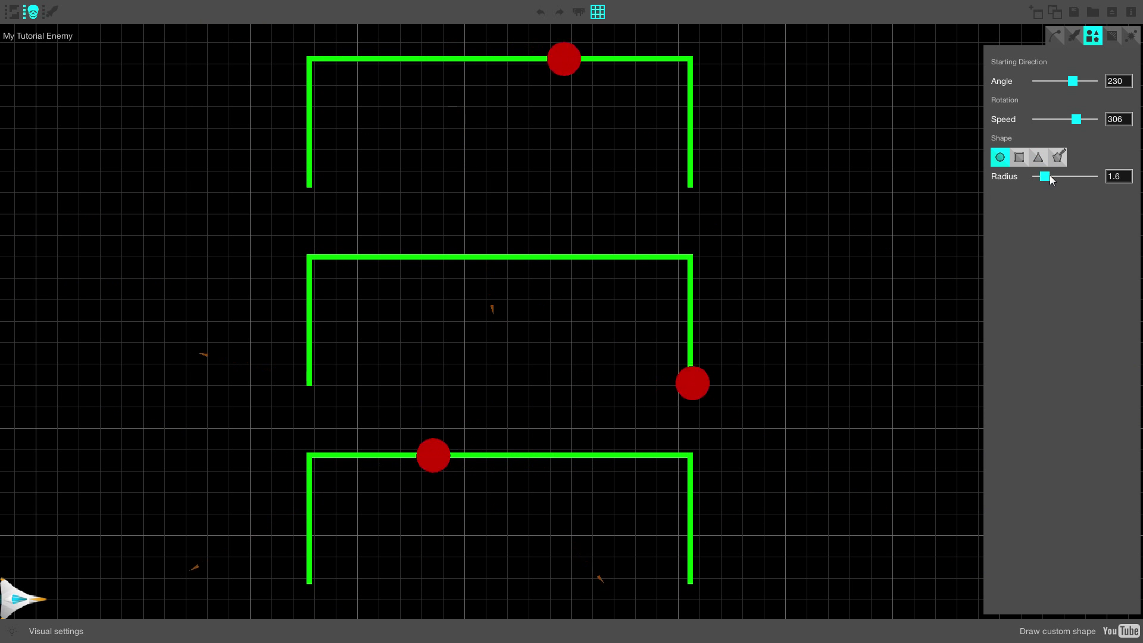
{"action": "mouse_move", "coordinate": [1047, 176]}
{"action": "left_mouse_down"}
{"action": "mouse_move", "coordinate": [1093, 178]}
{"action": "mouse_move", "coordinate": [1056, 188]}
{"action": "mouse_move", "coordinate": [1089, 198]}
{"action": "mouse_move", "coordinate": [1067, 199]}
{"action": "mouse_move", "coordinate": [1050, 181]}
{"action": "left_mouse_up"}
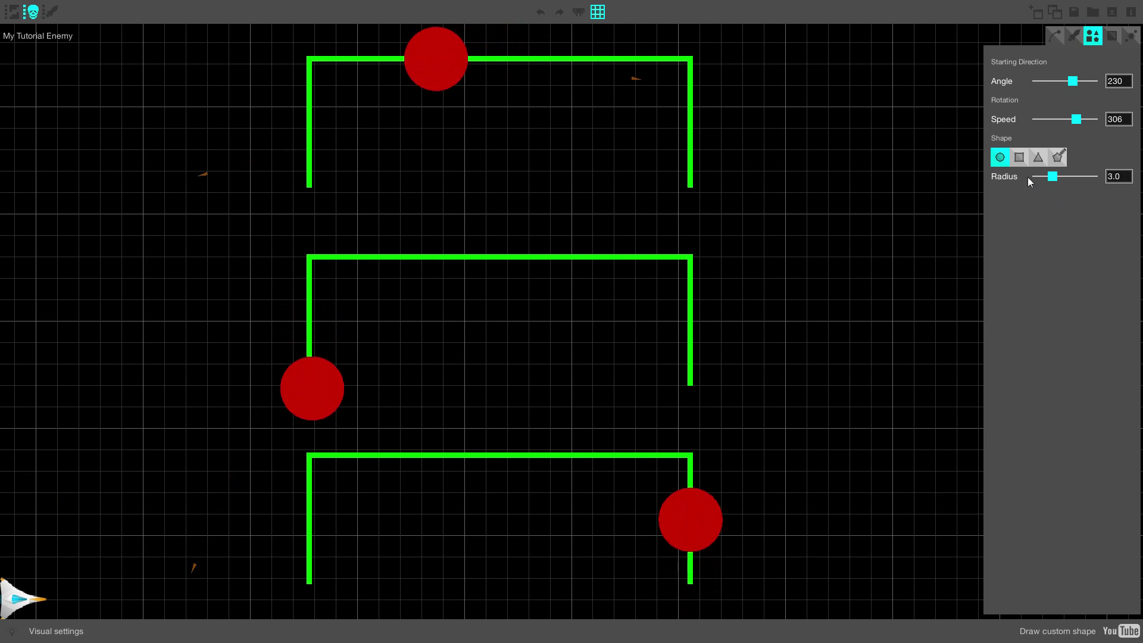
Step: Try a square and a triangle as the enemy's shape, giving the triangle a width of 5.6 and a height of 2.6
{"action": "left_click", "coordinate": [1018, 162]}
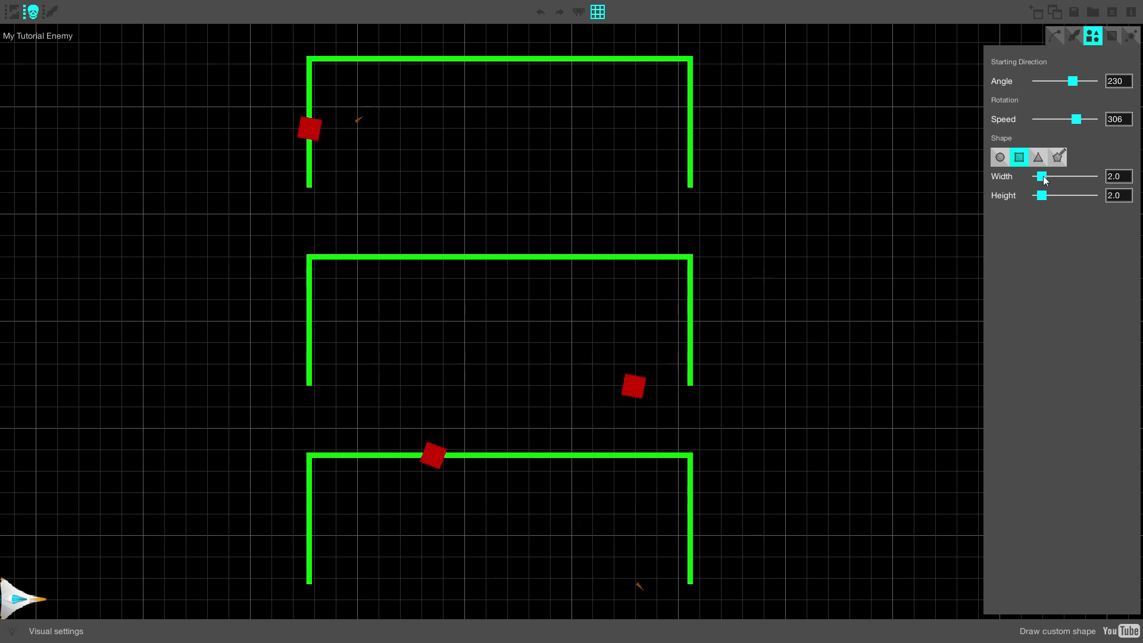
{"action": "mouse_move", "coordinate": [1042, 177]}
{"action": "left_mouse_down"}
{"action": "mouse_move", "coordinate": [1059, 179]}
{"action": "mouse_move", "coordinate": [1035, 197]}
{"action": "left_mouse_up"}
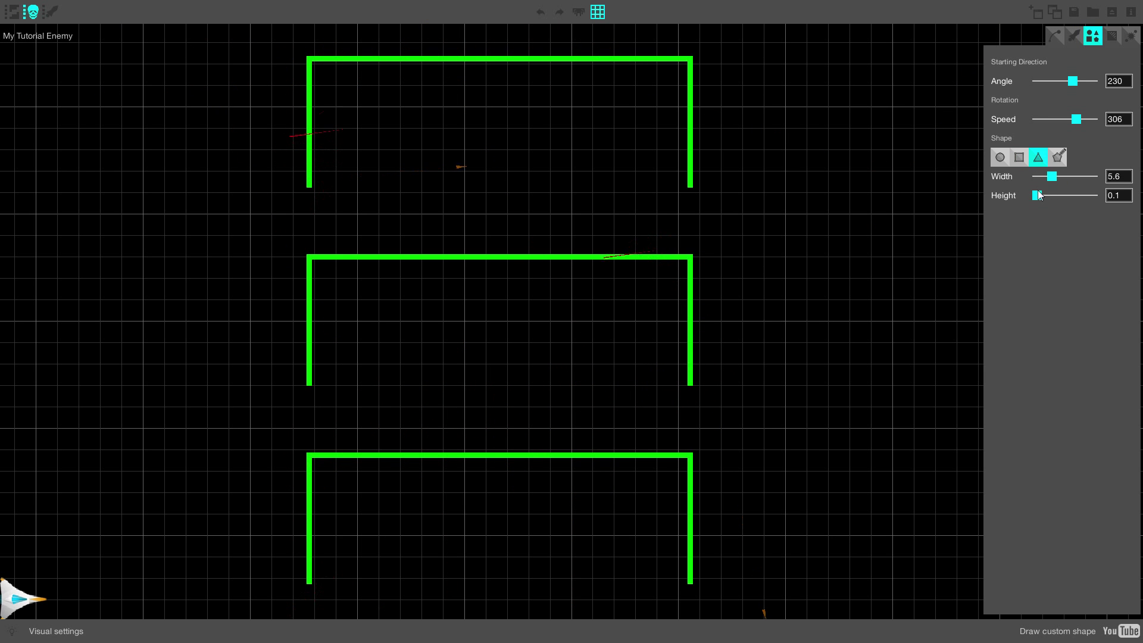
{"action": "left_click_drag", "start_coordinate": [1037, 195], "coordinate": [1043, 195]}
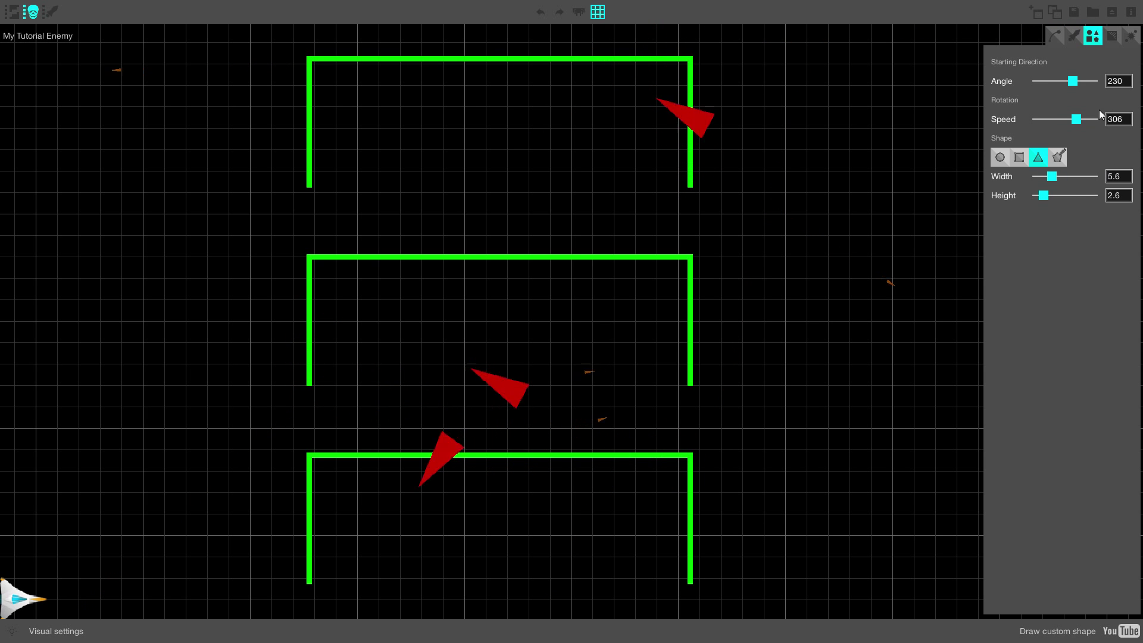
Step: Switch the enemy to a custom shape and draw a closed polygon with a pointed front and a raised, angular back
{"action": "left_click", "coordinate": [1058, 159]}
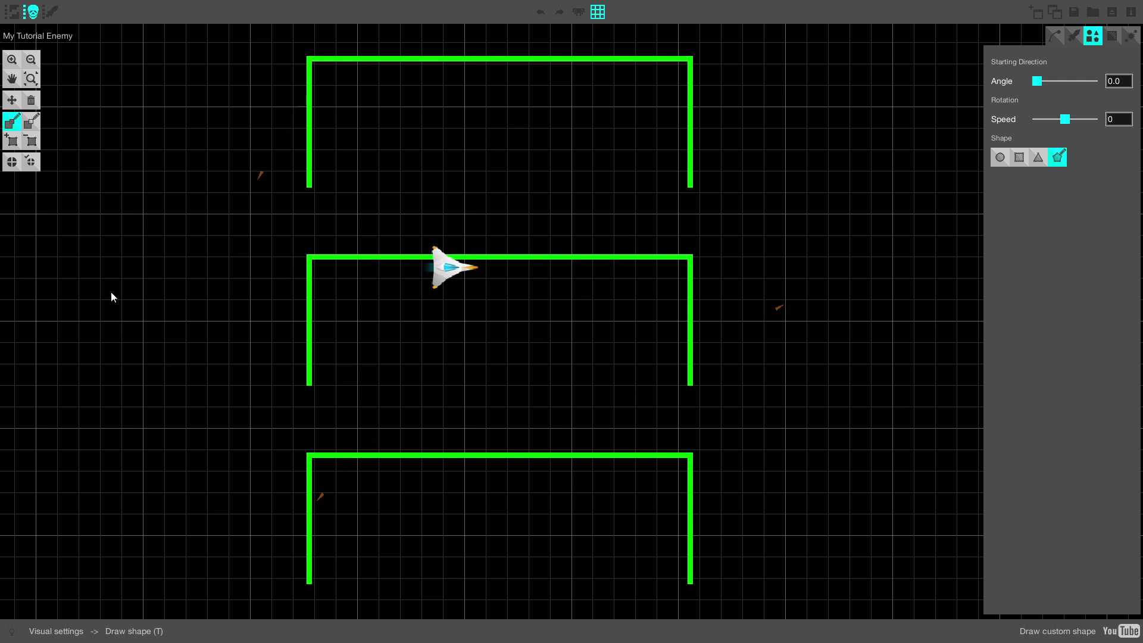
{"action": "left_click", "coordinate": [11, 60]}
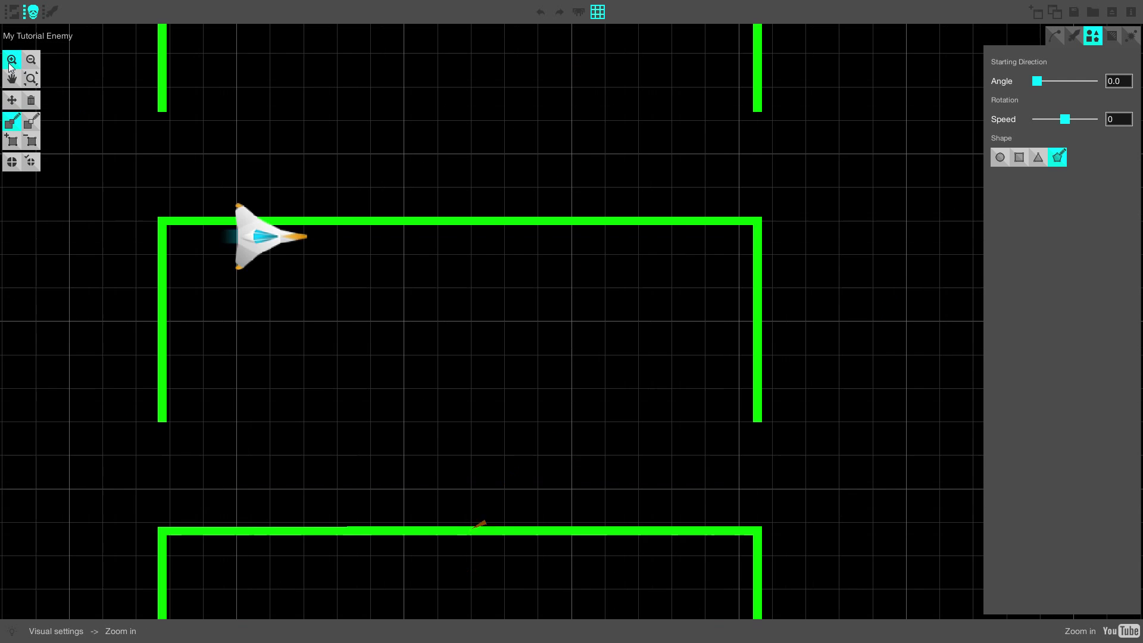
{"action": "left_click", "coordinate": [12, 60]}
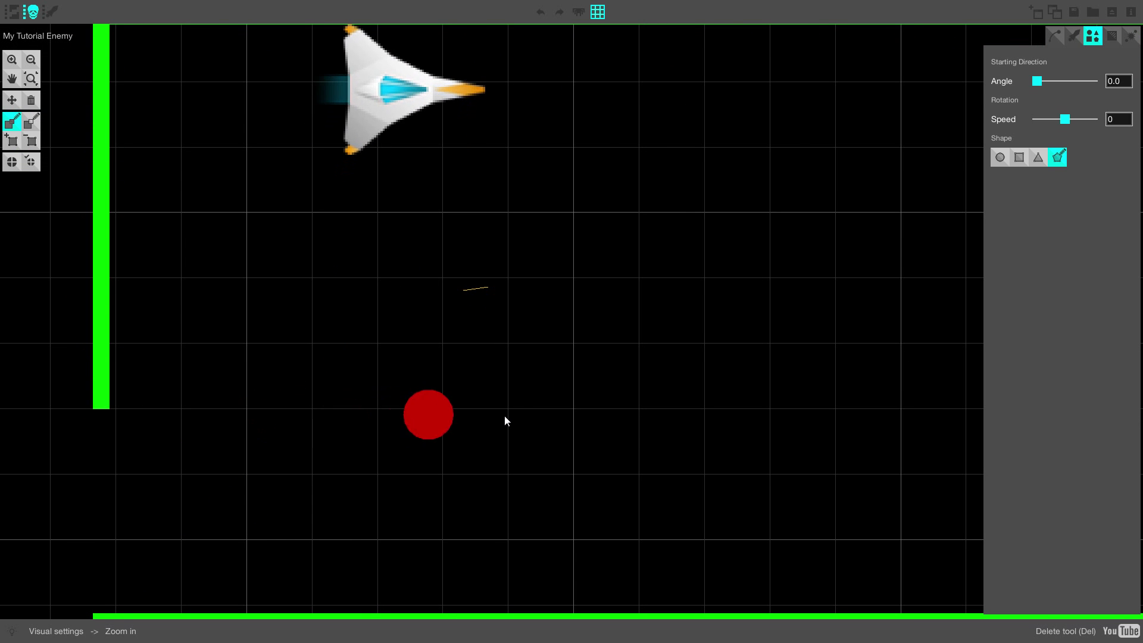
{"action": "left_click", "coordinate": [507, 303]}
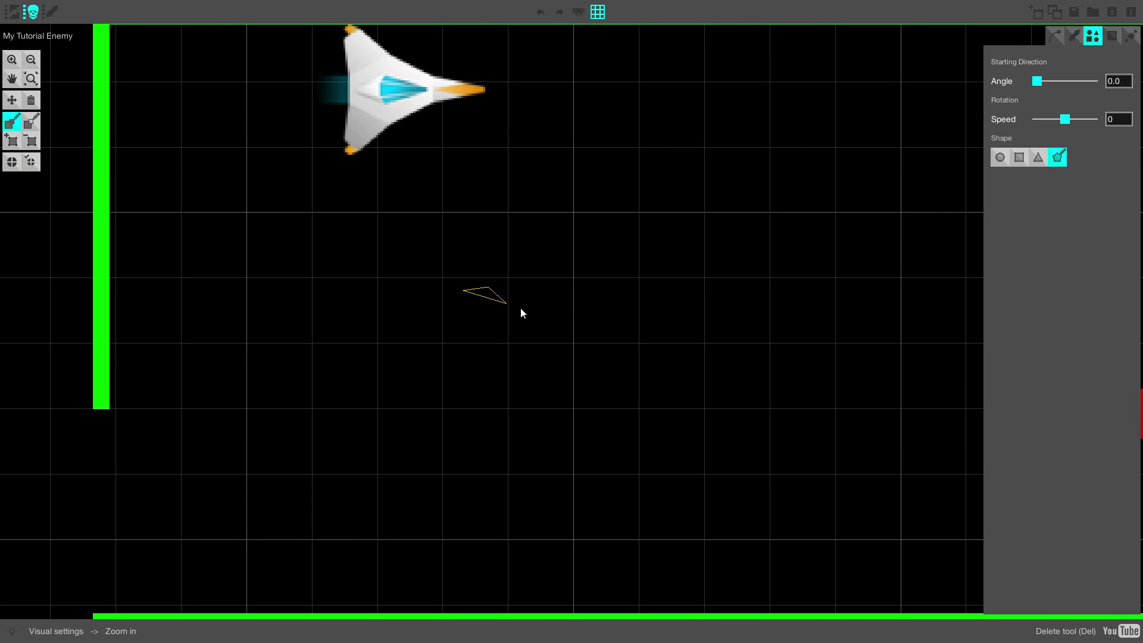
{"action": "left_click", "coordinate": [577, 280]}
{"action": "left_click", "coordinate": [565, 259]}
{"action": "left_click", "coordinate": [540, 257]}
{"action": "left_click", "coordinate": [523, 275]}
{"action": "left_click", "coordinate": [497, 274]}
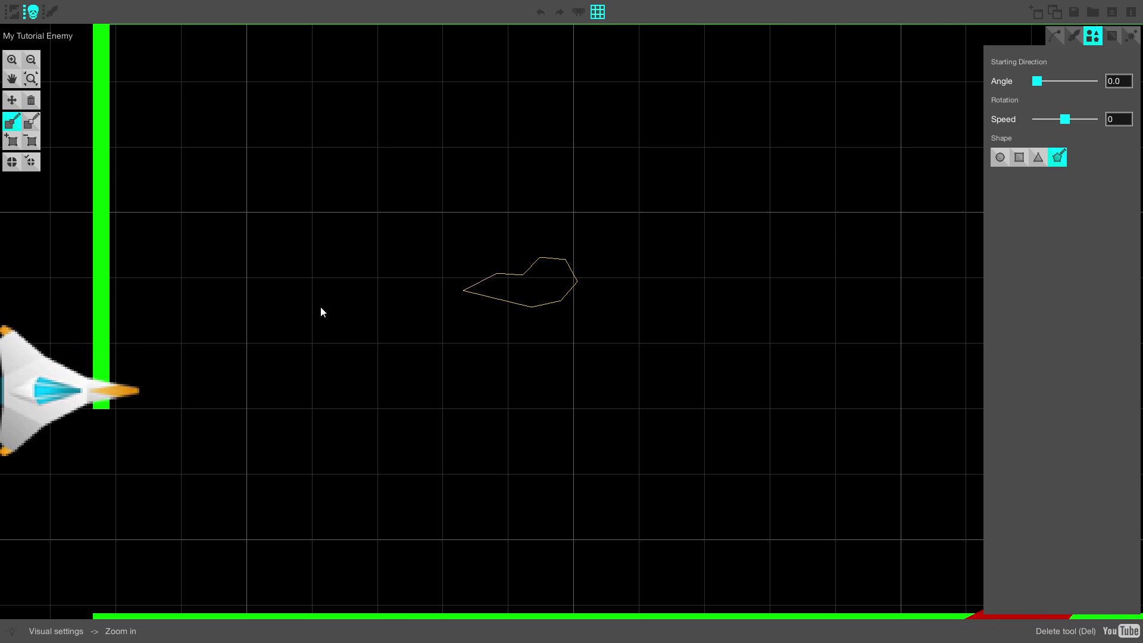
Step: Carve the custom shape freehand with the add/remove area tool, cutting away its upper part
{"action": "left_click", "coordinate": [31, 122]}
{"action": "mouse_move", "coordinate": [546, 267]}
{"action": "left_mouse_down"}
{"action": "mouse_move", "coordinate": [602, 236]}
{"action": "mouse_move", "coordinate": [588, 295]}
{"action": "mouse_move", "coordinate": [561, 296]}
{"action": "mouse_move", "coordinate": [640, 232]}
{"action": "mouse_move", "coordinate": [549, 289]}
{"action": "mouse_move", "coordinate": [660, 236]}
{"action": "left_mouse_up"}
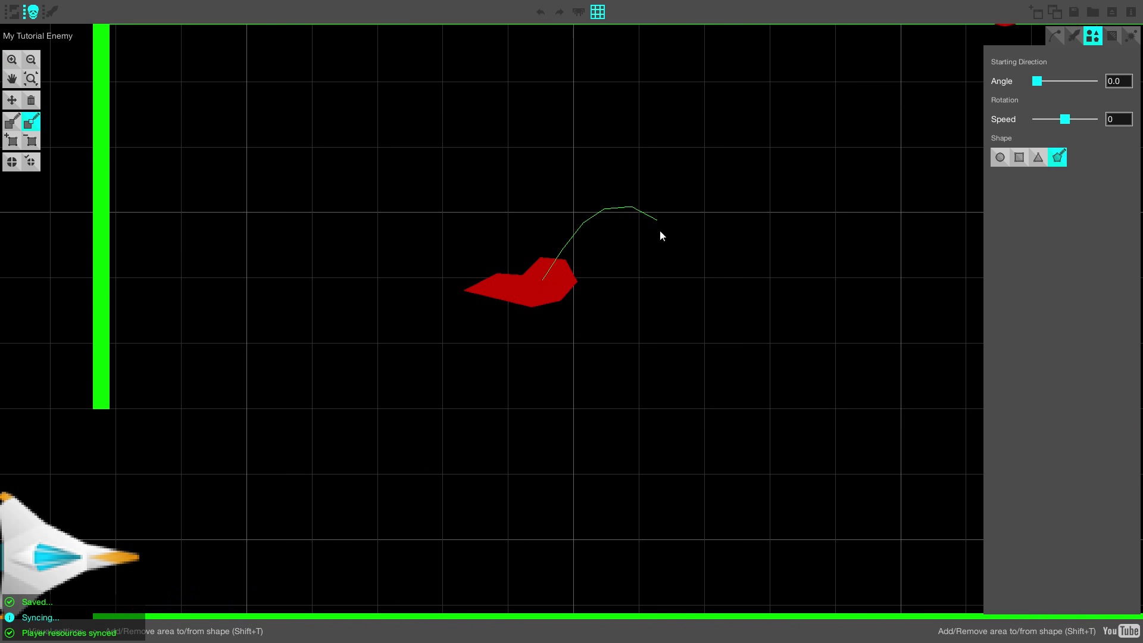
{"action": "left_click_drag", "start_coordinate": [545, 293], "coordinate": [538, 289]}
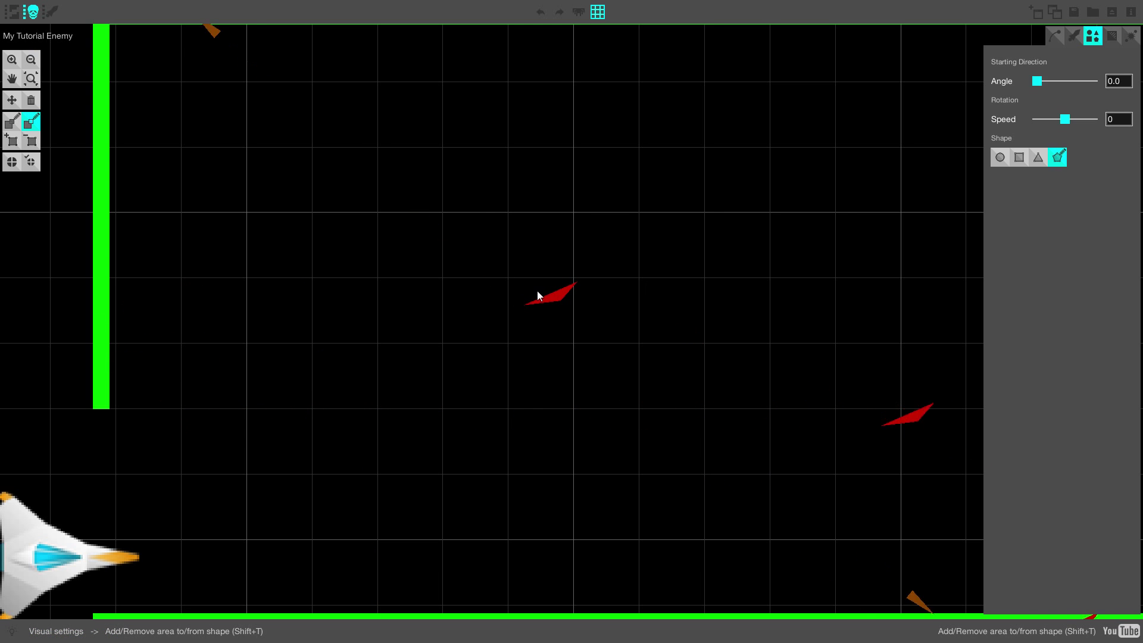
{"action": "mouse_move", "coordinate": [553, 295]}
{"action": "left_mouse_down"}
{"action": "mouse_move", "coordinate": [590, 161]}
{"action": "mouse_move", "coordinate": [521, 284]}
{"action": "mouse_move", "coordinate": [549, 298]}
{"action": "left_mouse_up"}
Step: Redraw the lower edge of the custom shape with extra corners and move its corners into a bent wing outline
{"action": "key", "text": "t"}
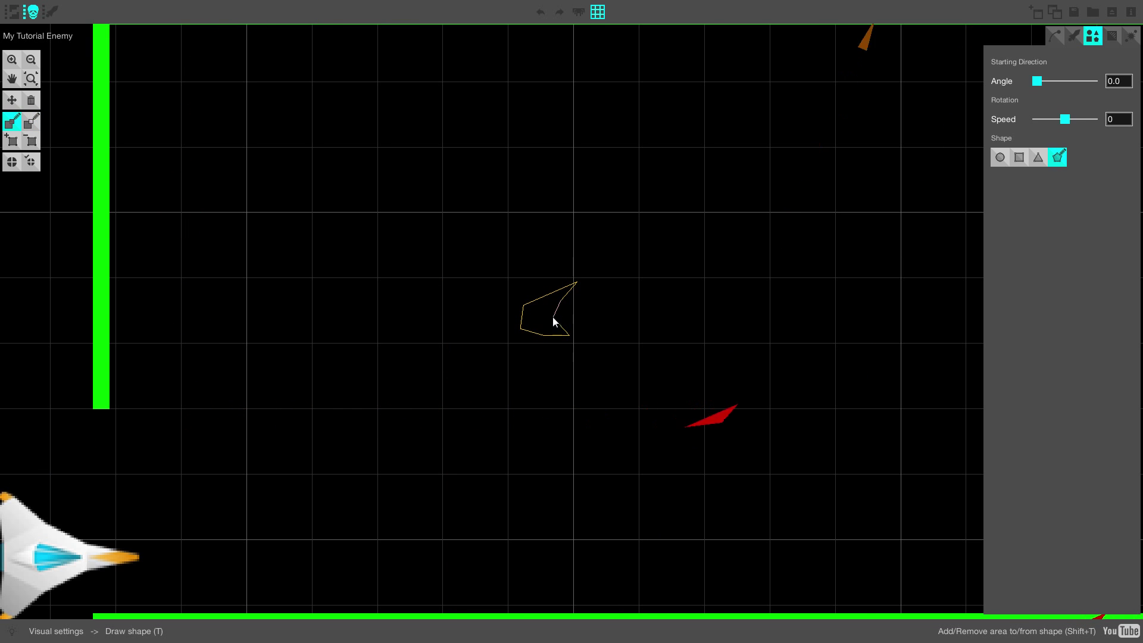
{"action": "left_click", "coordinate": [552, 318]}
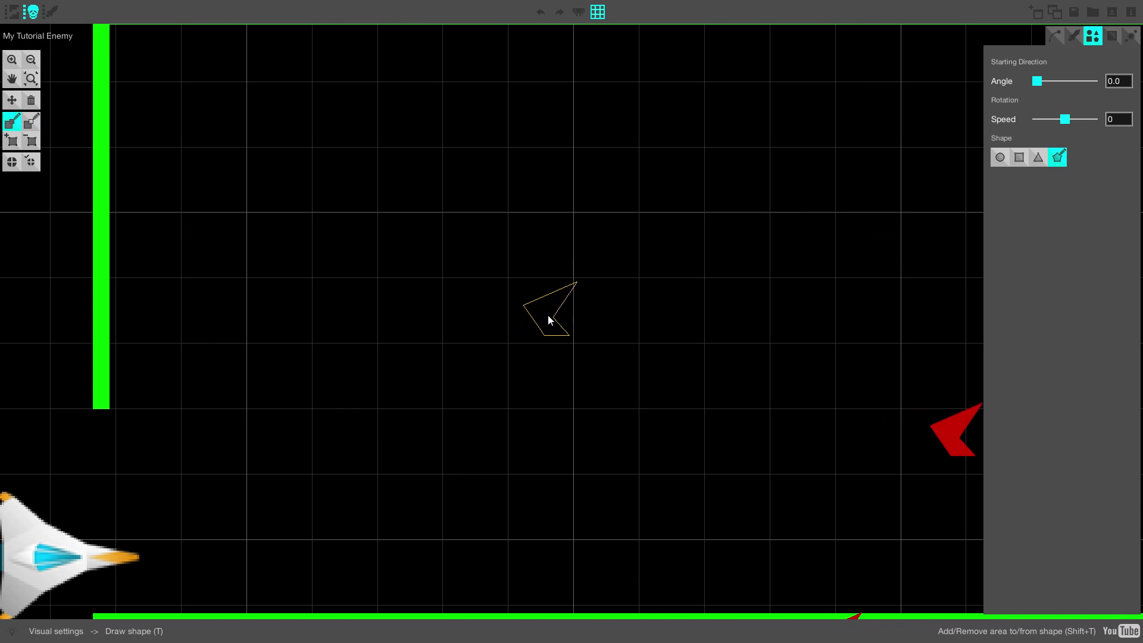
{"action": "left_click", "coordinate": [13, 143]}
{"action": "mouse_move", "coordinate": [553, 319]}
{"action": "left_mouse_down"}
{"action": "mouse_move", "coordinate": [605, 314]}
{"action": "mouse_move", "coordinate": [596, 326]}
{"action": "mouse_move", "coordinate": [552, 315]}
{"action": "mouse_move", "coordinate": [561, 297]}
{"action": "left_mouse_up"}
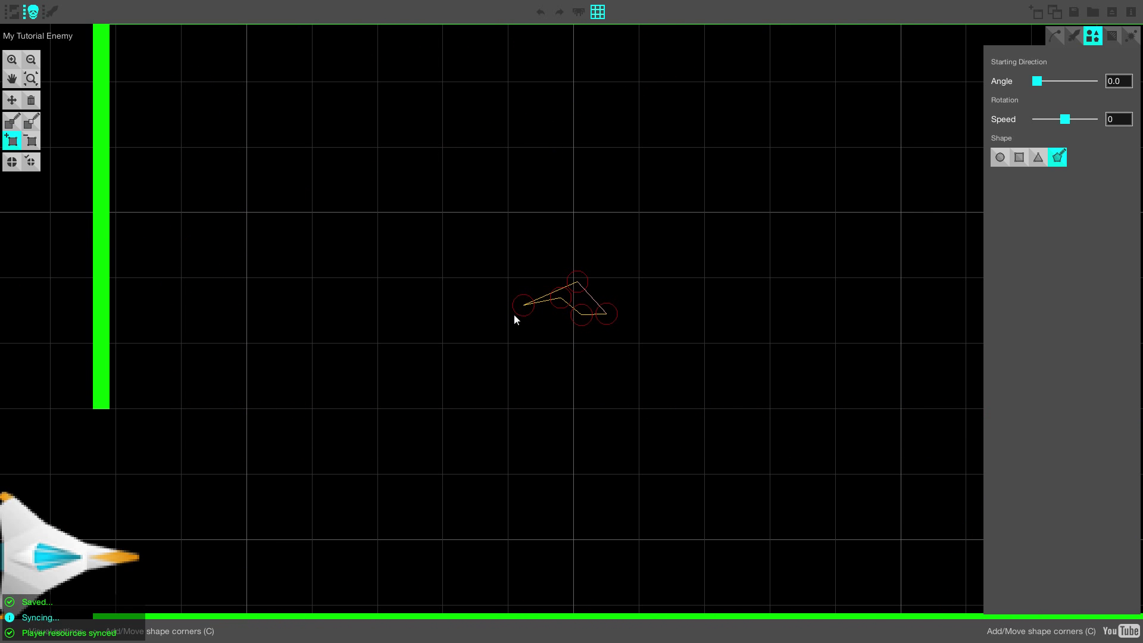
Step: Try the center tool on the custom shape and reset the center to its default position
{"action": "left_click", "coordinate": [31, 62]}
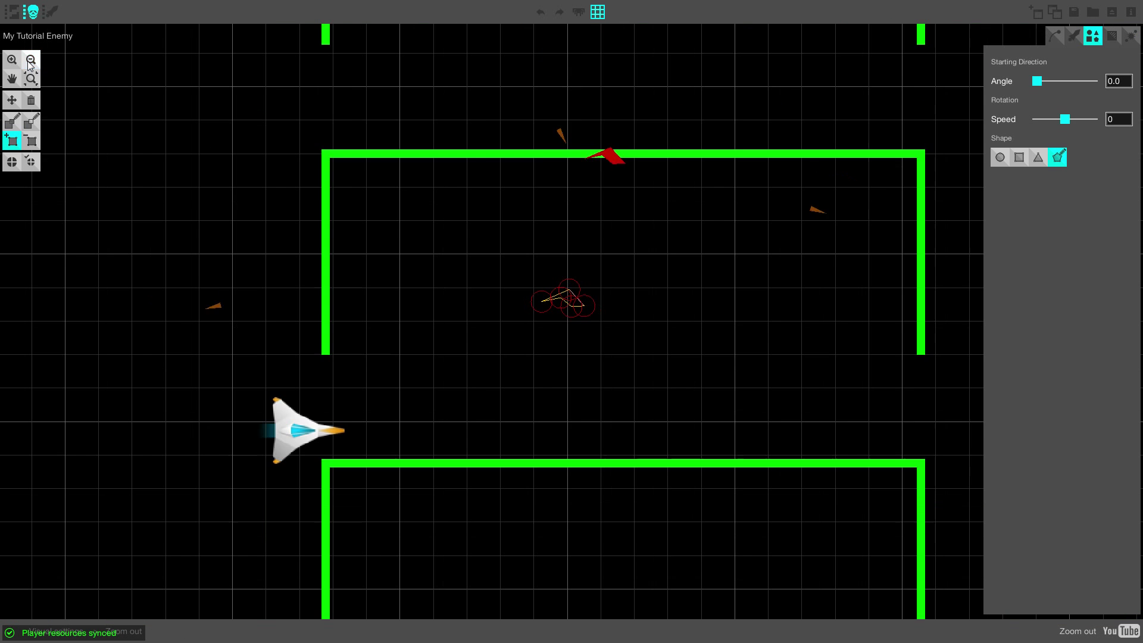
{"action": "left_click", "coordinate": [31, 62]}
{"action": "left_click", "coordinate": [31, 61]}
{"action": "left_click", "coordinate": [12, 161]}
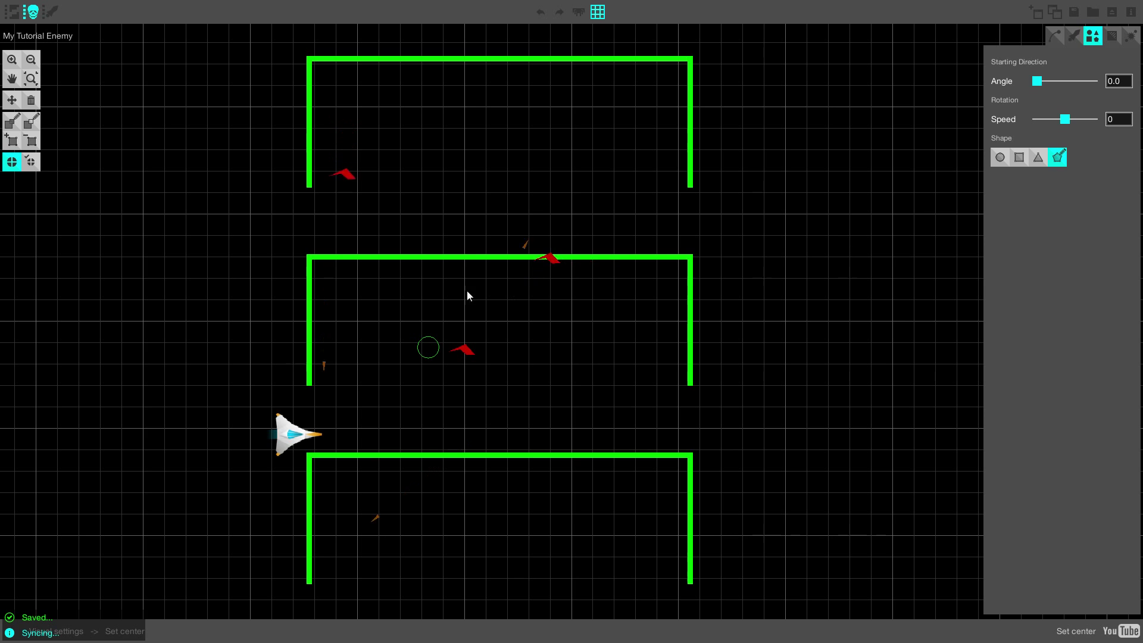
{"action": "left_click", "coordinate": [31, 162]}
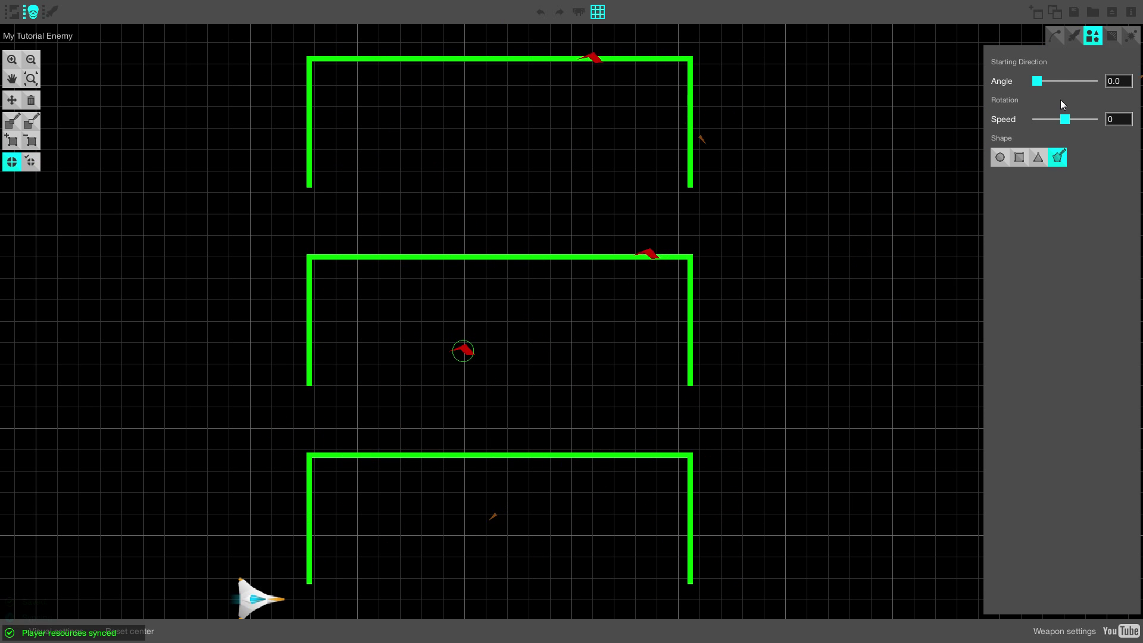
Step: Set the enemy's rotation speed to 61 and place the rotation center outside the custom shape, well behind its blunt end
{"action": "left_click_drag", "start_coordinate": [1067, 123], "coordinate": [1068, 124]}
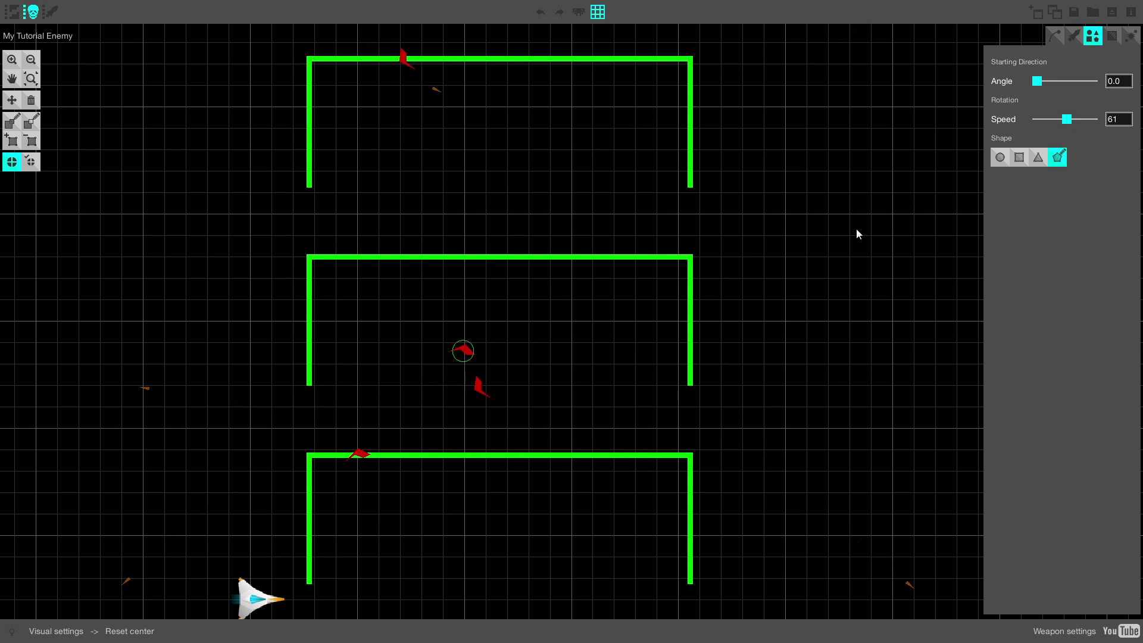
{"action": "left_click", "coordinate": [474, 353]}
{"action": "left_click", "coordinate": [477, 352]}
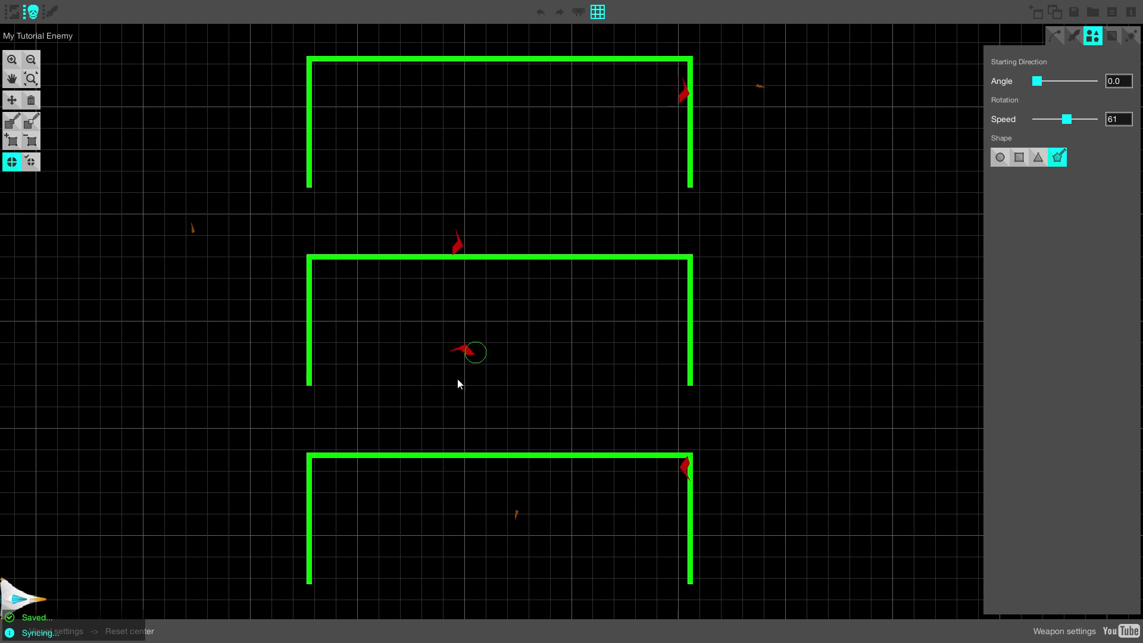
{"action": "left_click_drag", "start_coordinate": [475, 357], "coordinate": [502, 360]}
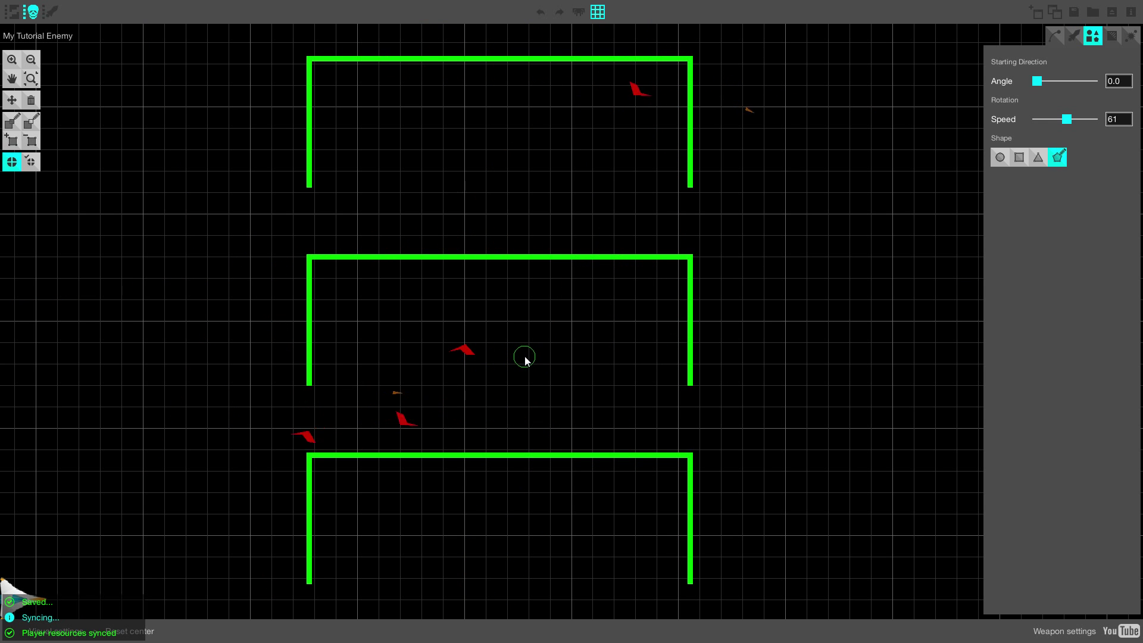
Step: Switch the enemy to AI movement and fly the ship around it to test its motion with the off-center rotation
{"action": "left_click", "coordinate": [1055, 36]}
{"action": "left_click", "coordinate": [1018, 81]}
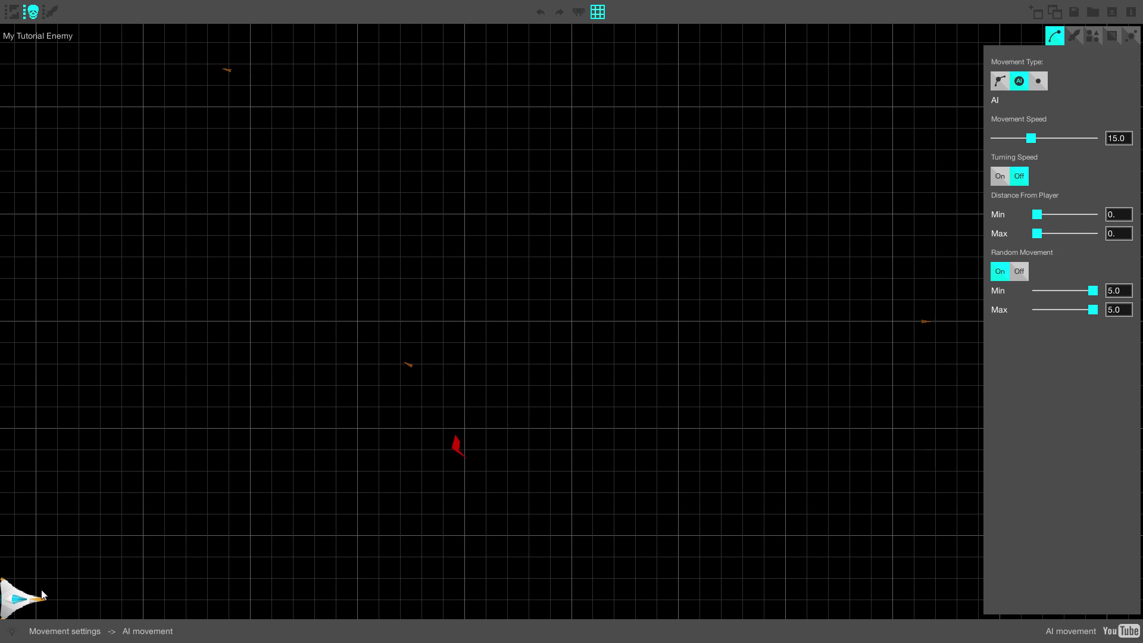
{"action": "left_click_drag", "start_coordinate": [41, 590], "coordinate": [314, 484]}
{"action": "left_click_drag", "start_coordinate": [648, 437], "coordinate": [350, 300]}
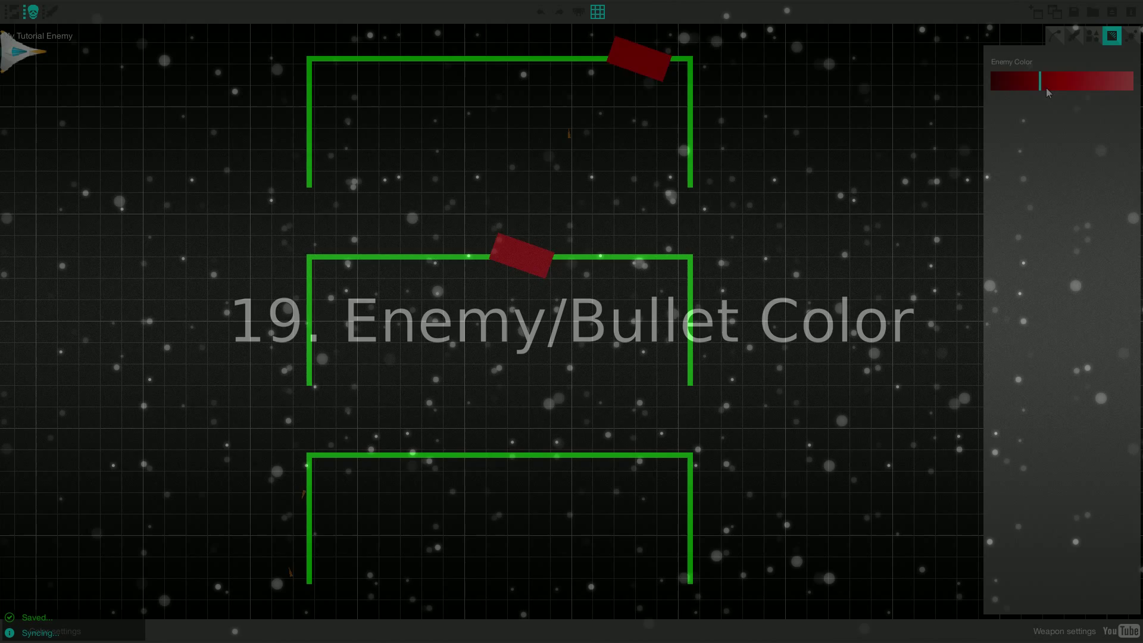
Step: Brighten the enemy's red color, and set its collision damage to 10 with destruction on collision enabled
{"action": "left_click_drag", "start_coordinate": [1045, 88], "coordinate": [1067, 104]}
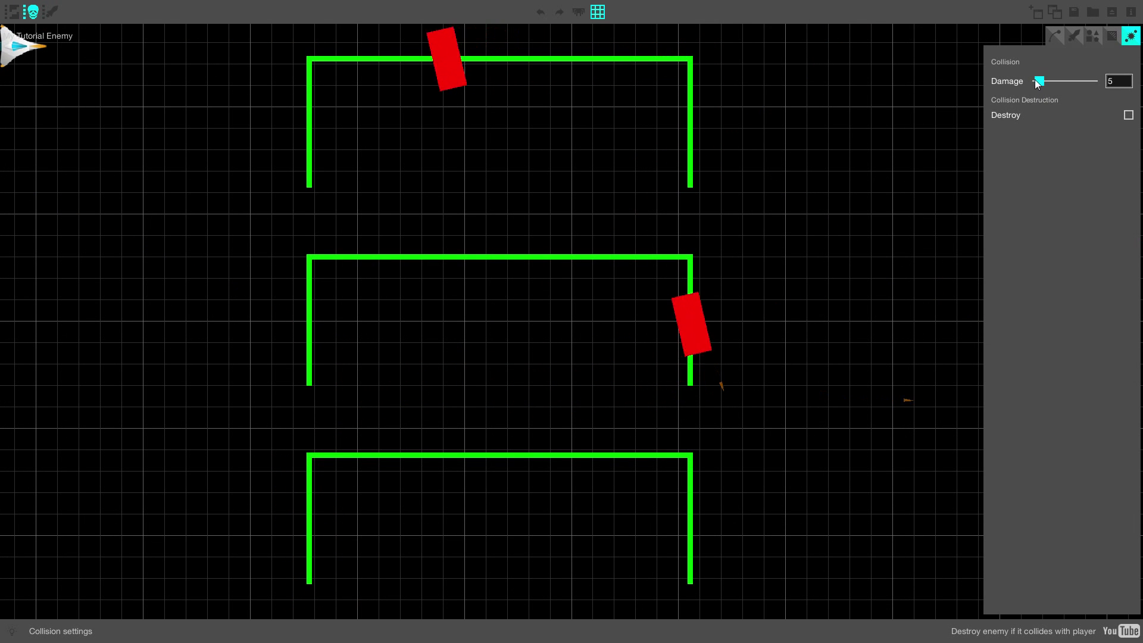
{"action": "left_click_drag", "start_coordinate": [1037, 83], "coordinate": [1043, 83]}
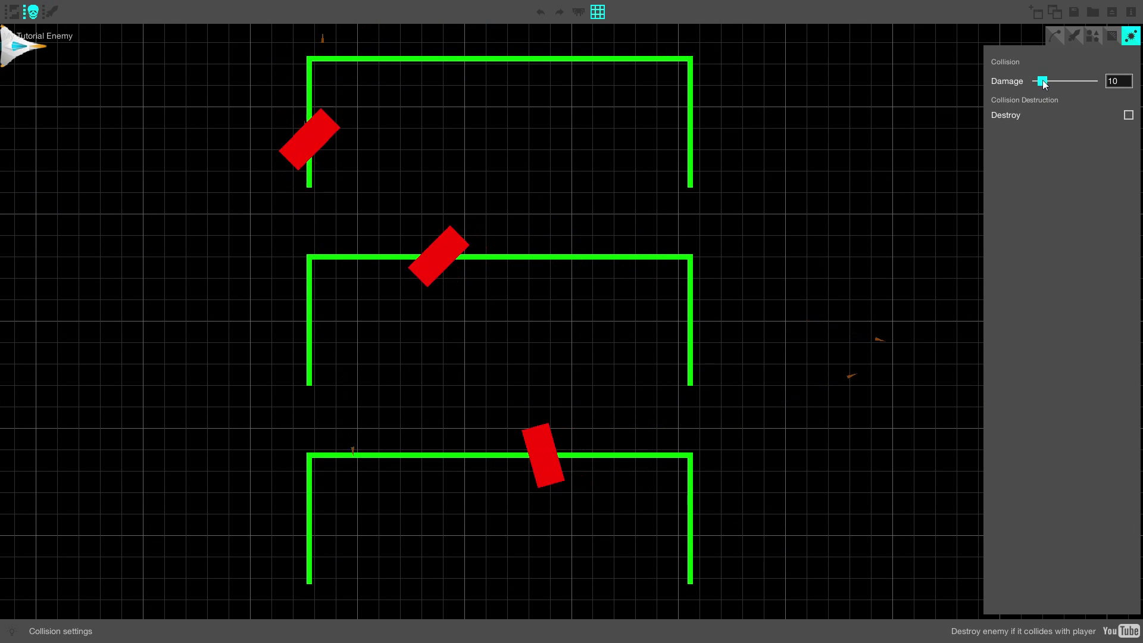
{"action": "left_click", "coordinate": [1129, 115]}
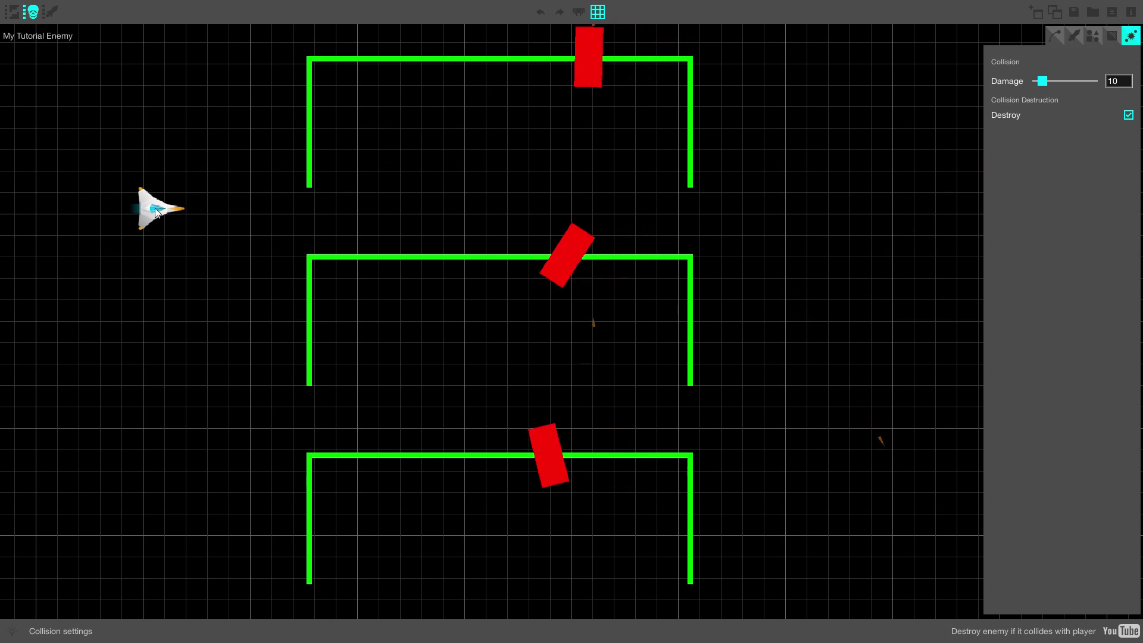
Step: Switch the rectangular enemy to AI movement and raise its movement speed toward the maximum
{"action": "left_click", "coordinate": [1052, 37]}
{"action": "left_click", "coordinate": [1019, 81]}
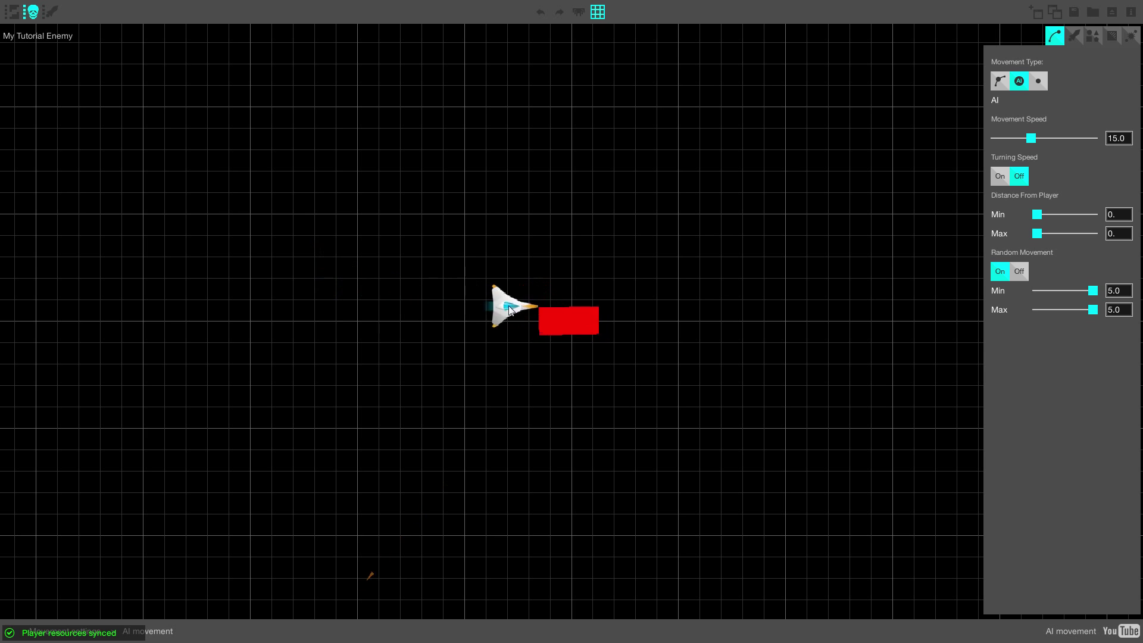
{"action": "left_click", "coordinate": [1042, 138]}
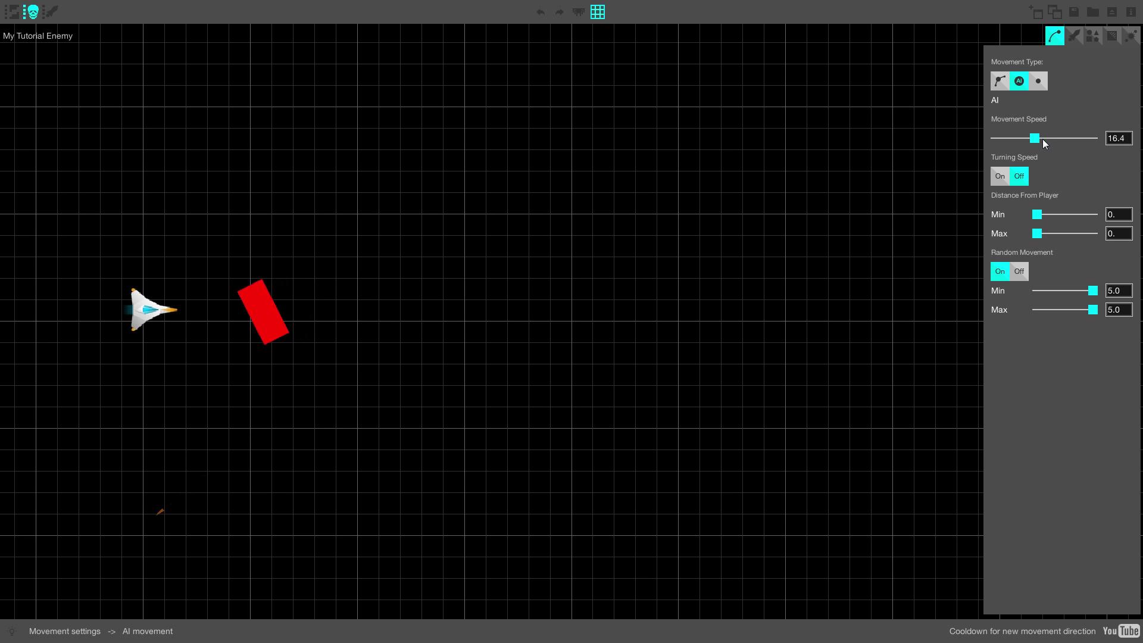
{"action": "left_click_drag", "start_coordinate": [1042, 140], "coordinate": [1099, 139]}
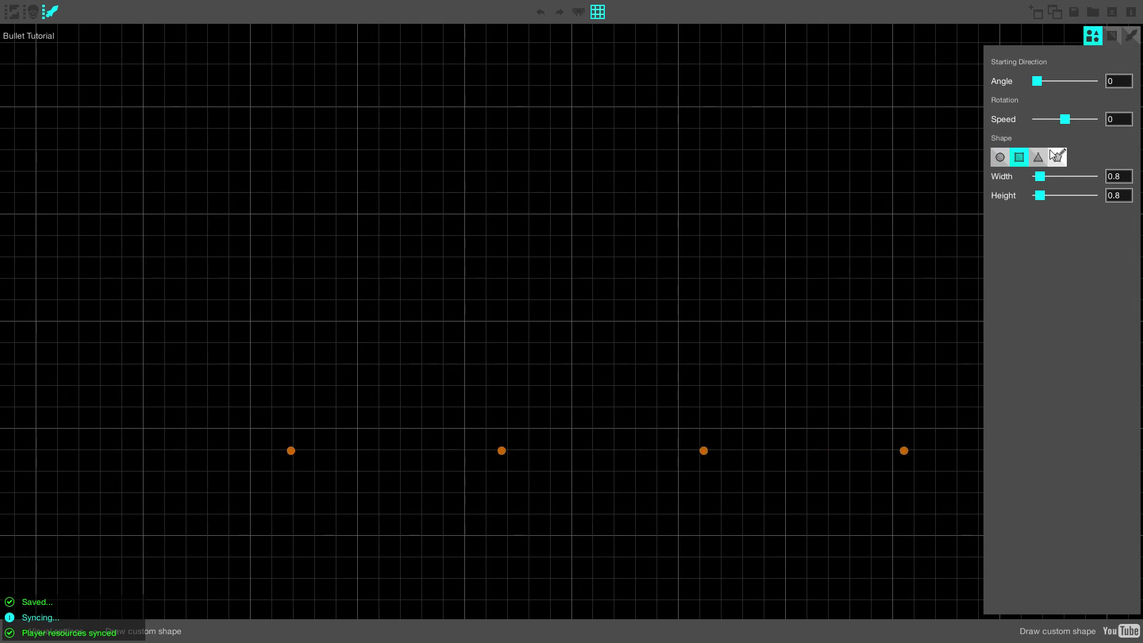
Step: Make the Bullet Tutorial bullet a triangle with a starting angle of 130
{"action": "left_click", "coordinate": [1039, 158]}
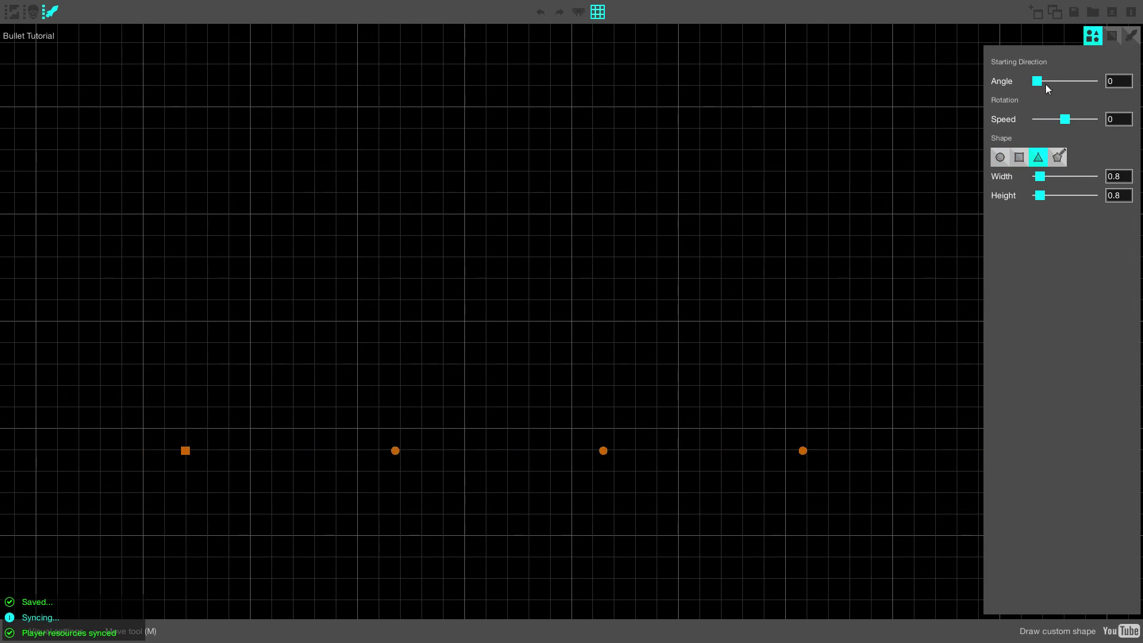
{"action": "left_click_drag", "start_coordinate": [1057, 86], "coordinate": [1059, 86]}
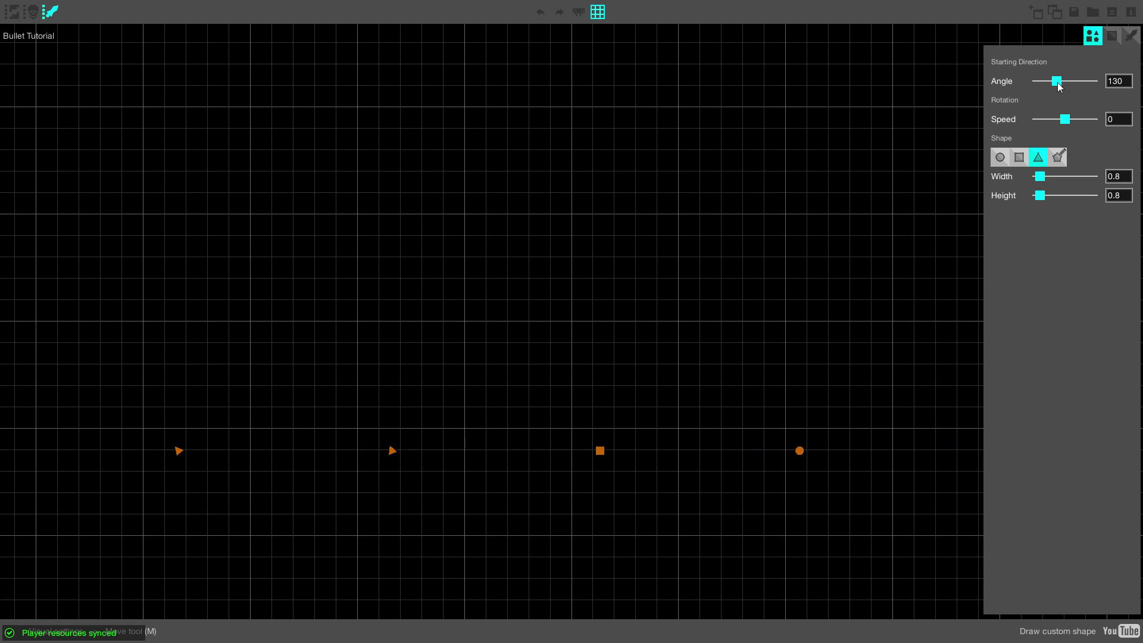
Step: Lighten the bullet's color to pale orange and give the bullet a fast positive rotation speed
{"action": "left_click", "coordinate": [1103, 35]}
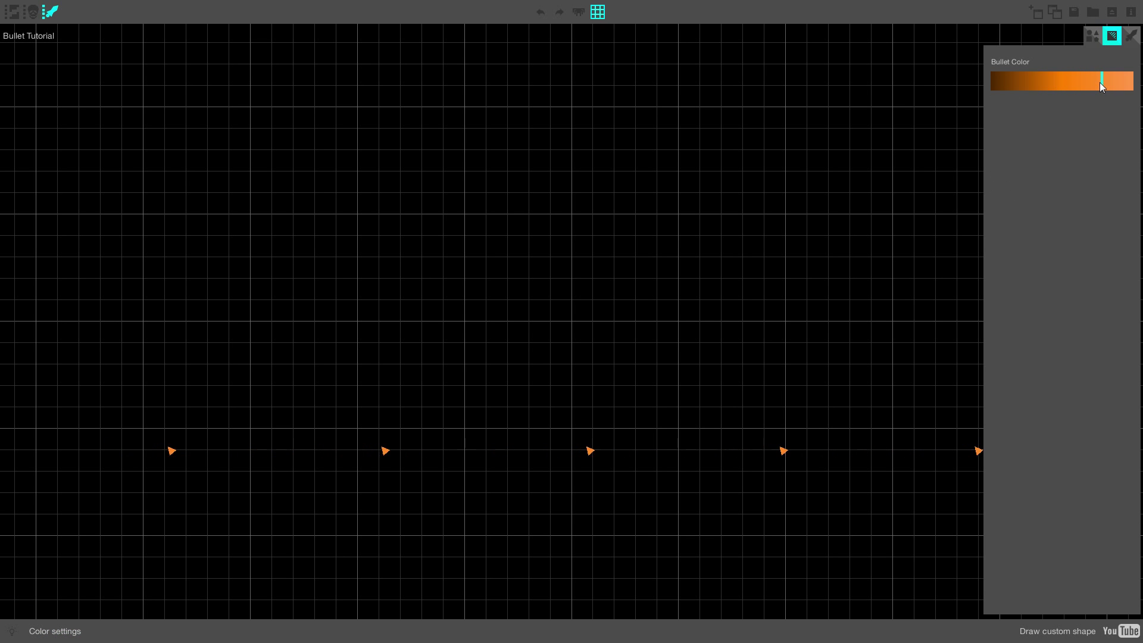
{"action": "left_click", "coordinate": [1094, 37]}
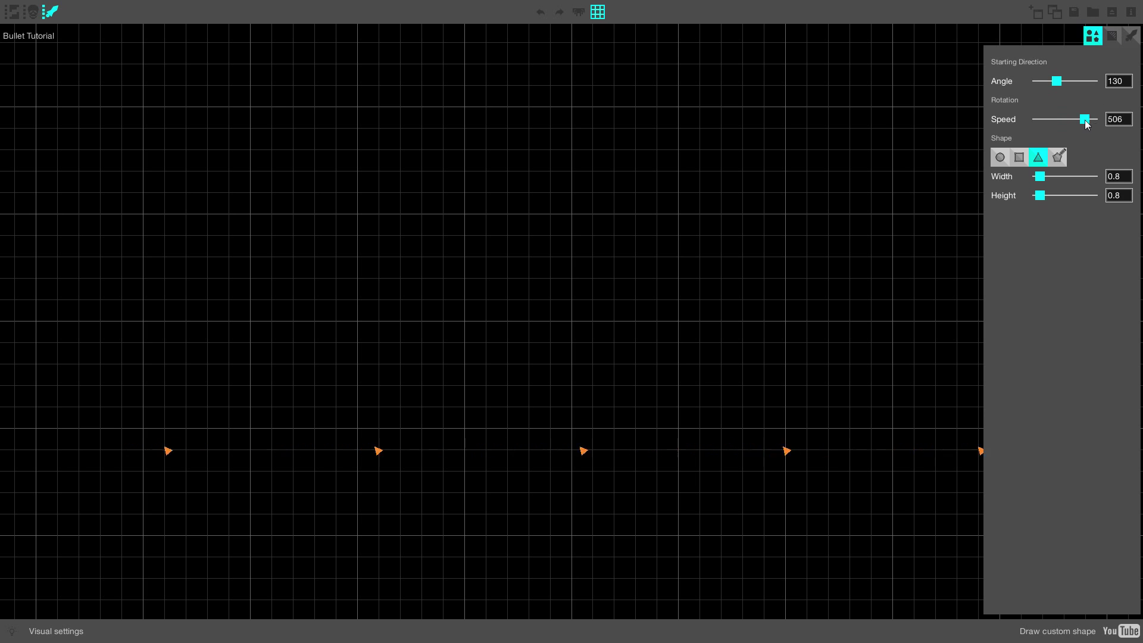
{"action": "left_click_drag", "start_coordinate": [1086, 119], "coordinate": [1080, 122]}
Step: Preview the bullet on a faster weapon with speed 40, minimum cooldown 0.1 and maximum cooldown about 1.2
{"action": "left_click", "coordinate": [1130, 37]}
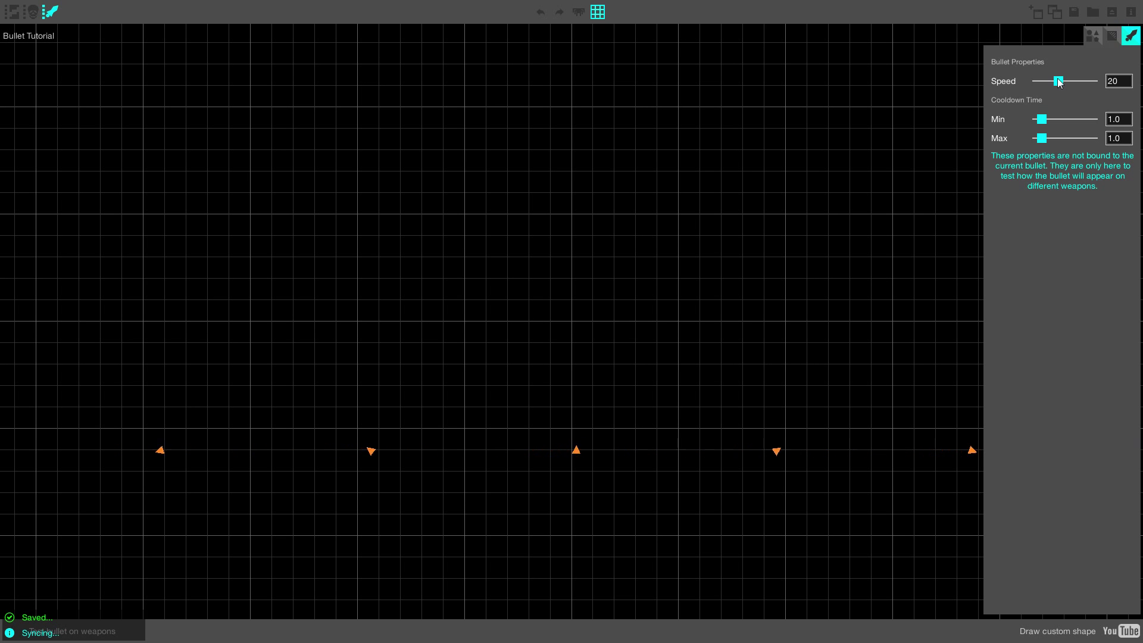
{"action": "left_click_drag", "start_coordinate": [1068, 84], "coordinate": [1074, 85]}
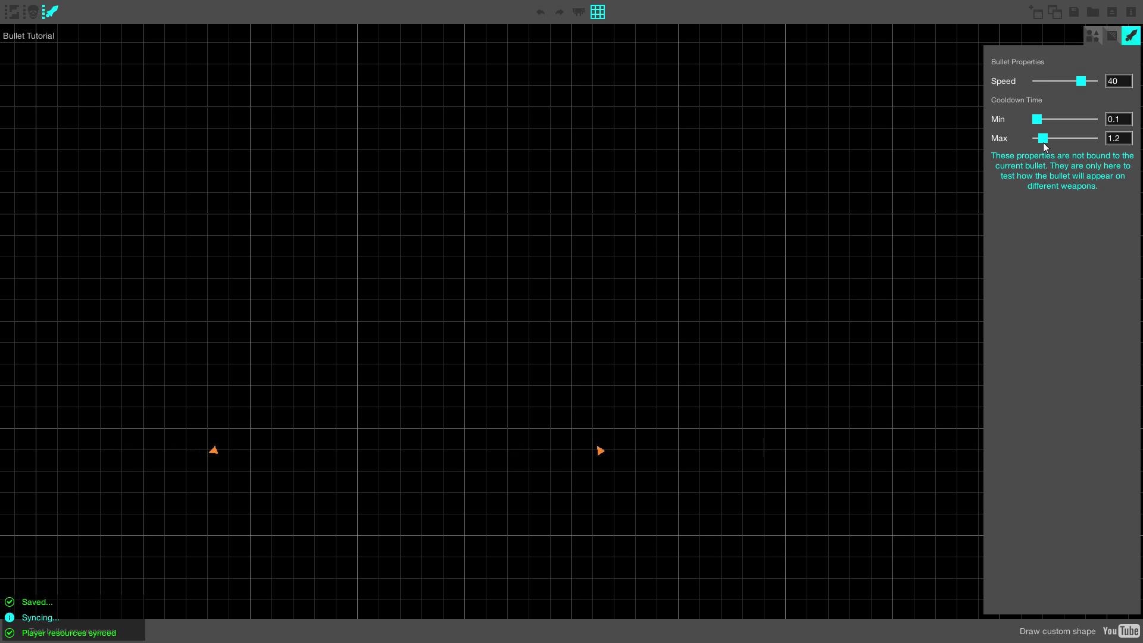
{"action": "left_click_drag", "start_coordinate": [1044, 146], "coordinate": [1042, 146]}
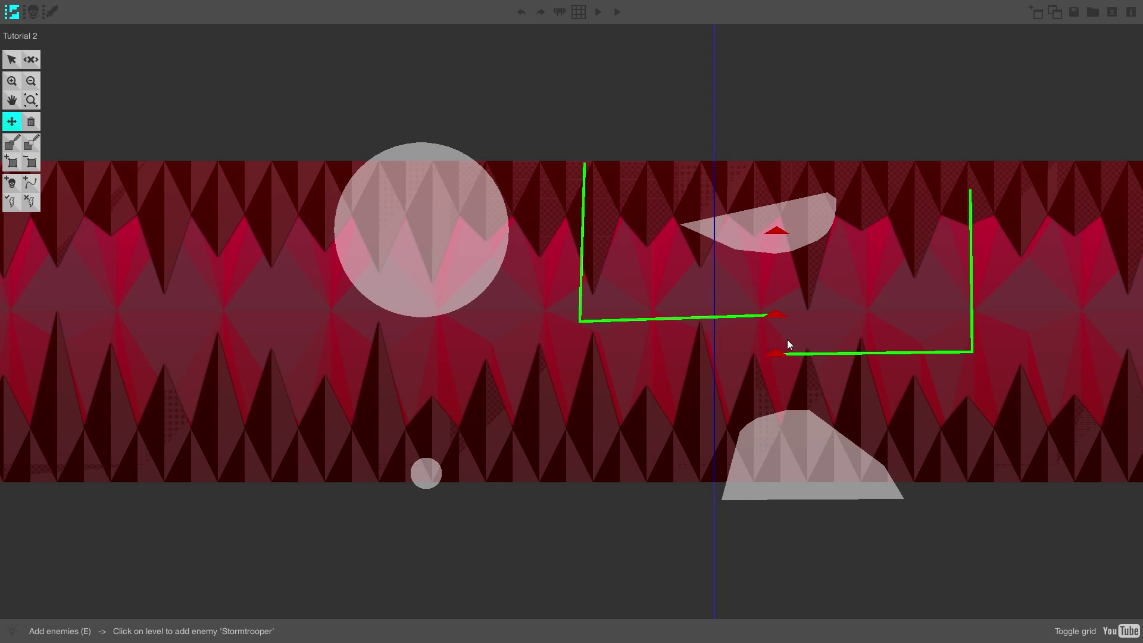
Step: Check the middle enemy's copy settings in Tutorial 2 and reposition the blue vertical line just ahead of the three enemies
{"action": "left_click", "coordinate": [777, 315]}
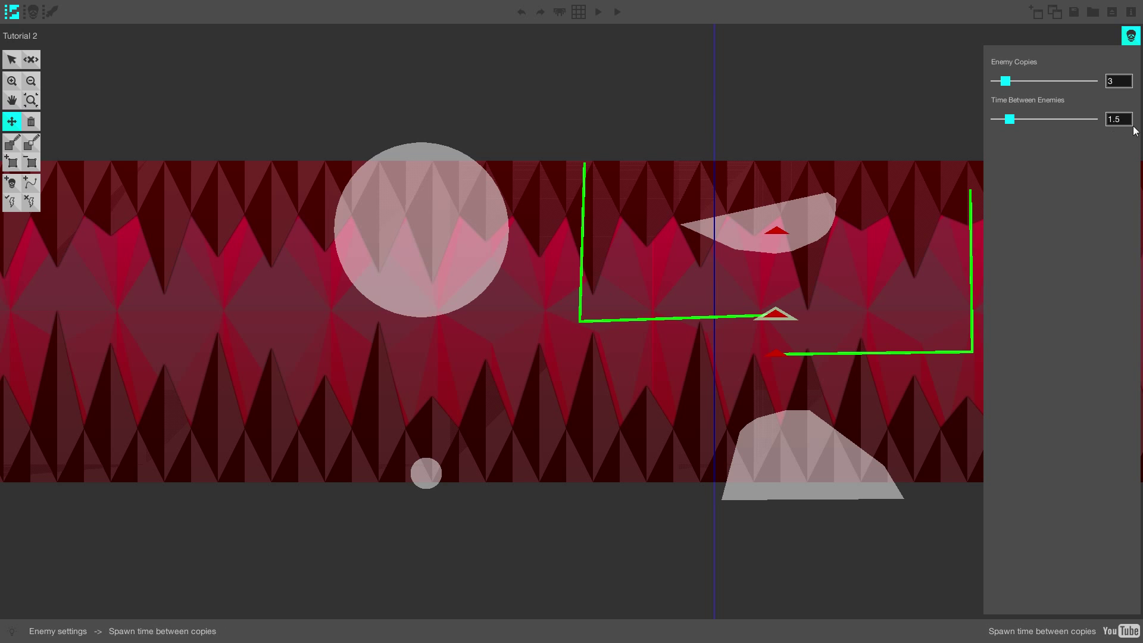
{"action": "left_click", "coordinate": [714, 194]}
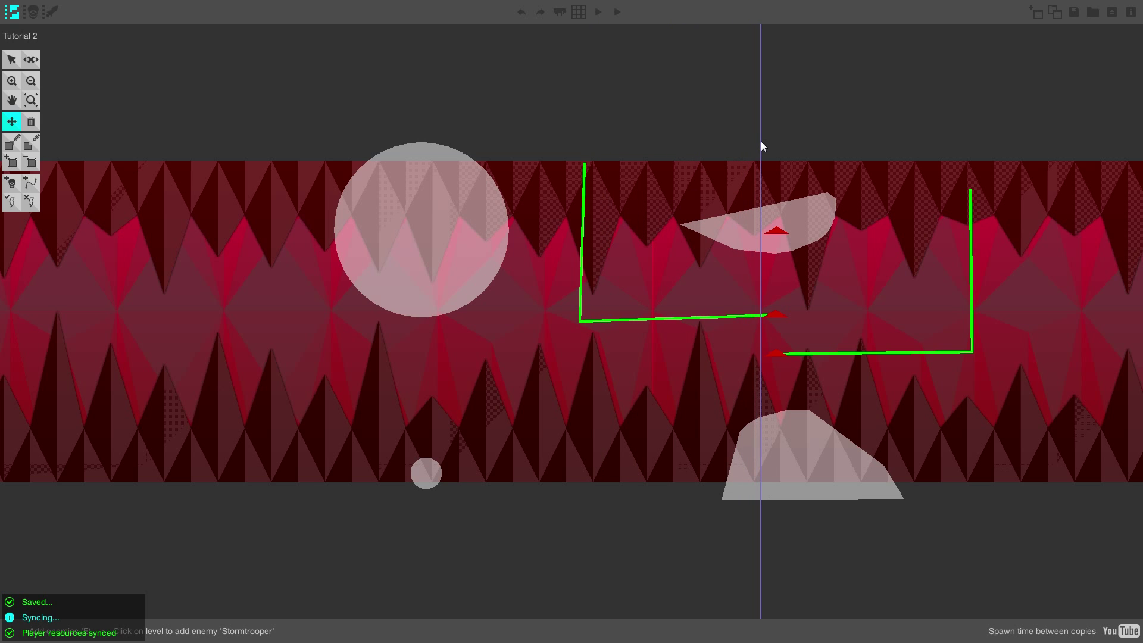
{"action": "left_click_drag", "start_coordinate": [761, 141], "coordinate": [762, 141]}
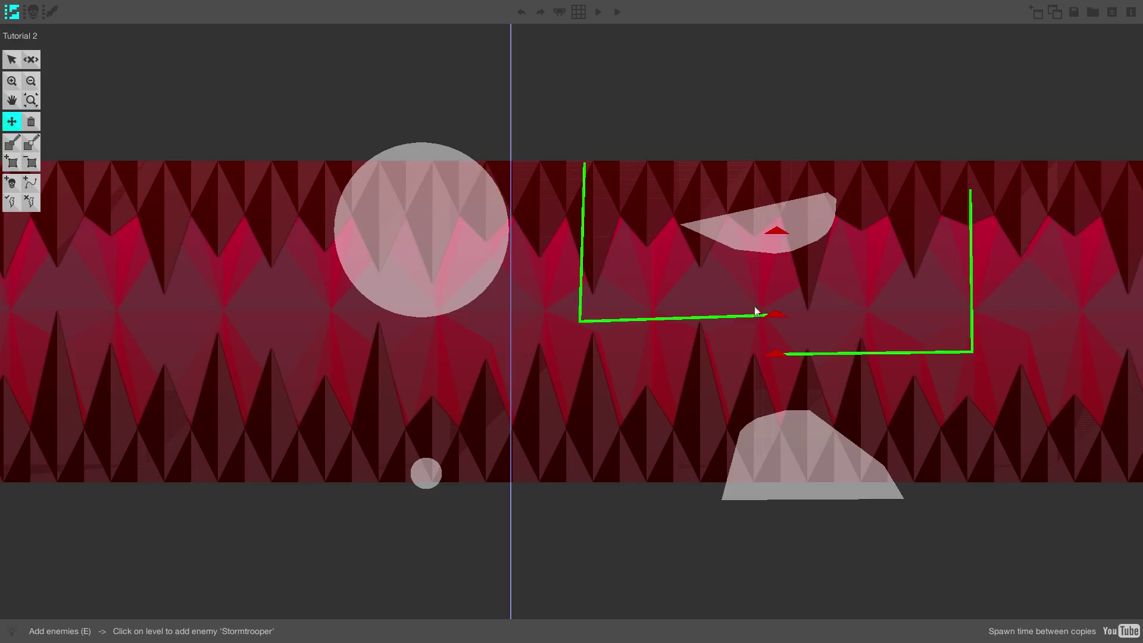
{"action": "left_click_drag", "start_coordinate": [510, 184], "coordinate": [569, 190]}
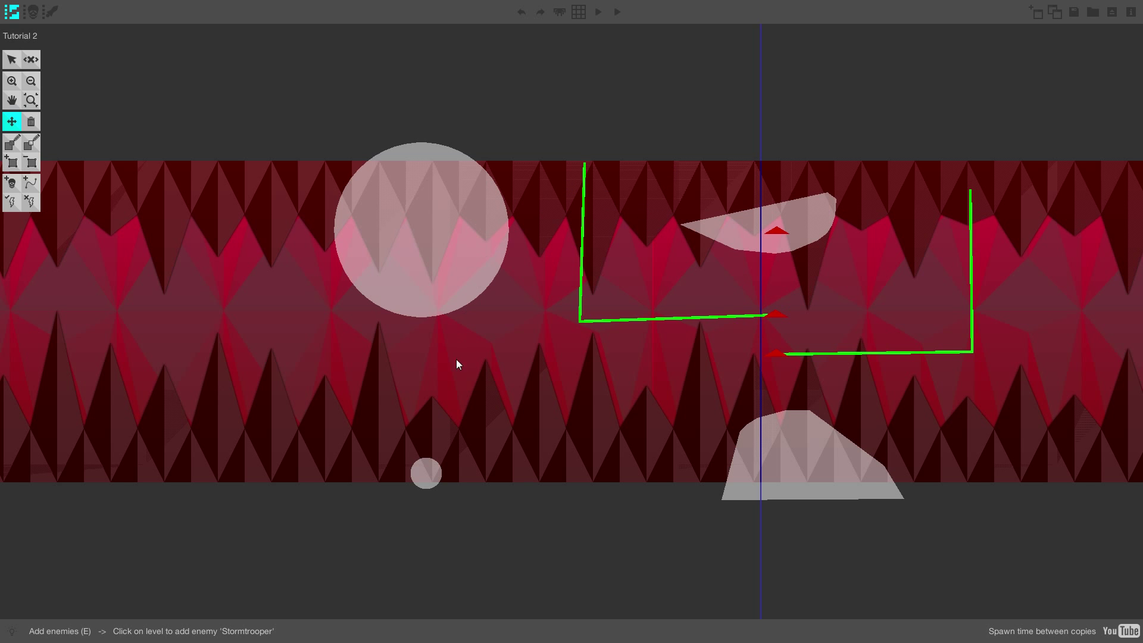
Step: Test play the Tutorial 2 level past the path-following enemies and return to the editor
{"action": "key", "text": "space"}
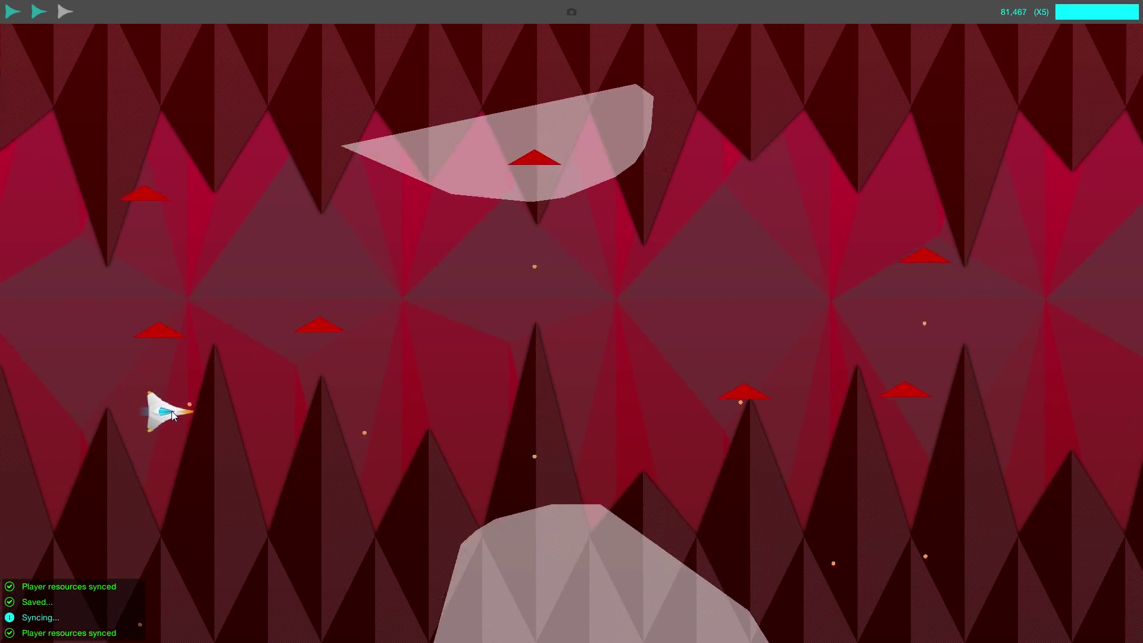
{"action": "key", "text": "Escape"}
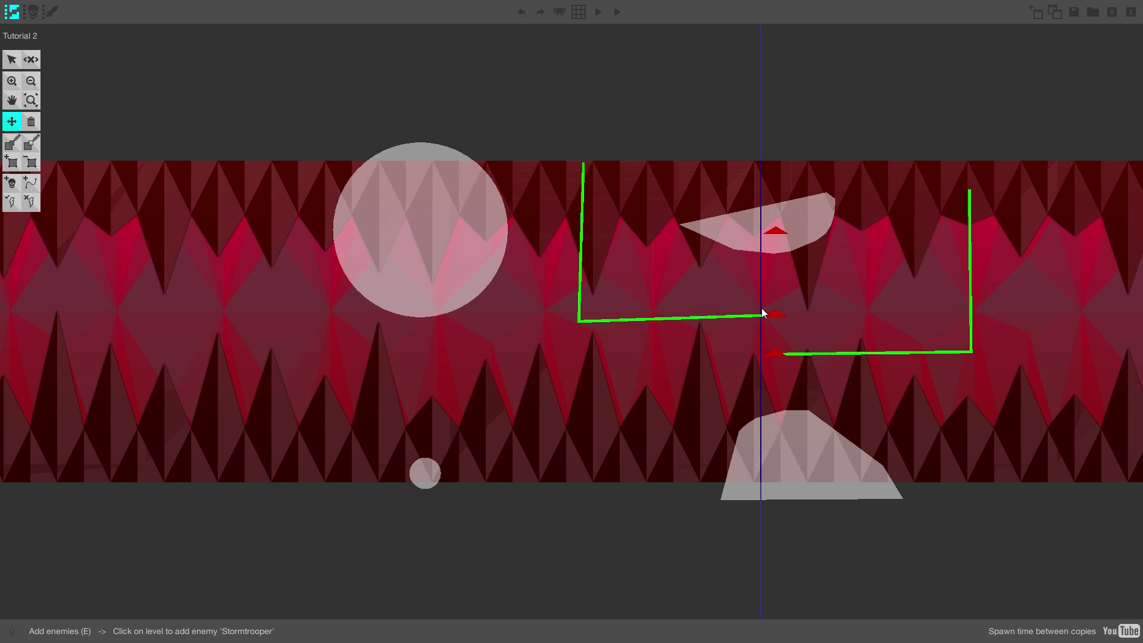
Step: Examine with the selection tool which enemies get marked with an X as the view moves along the level
{"action": "key", "text": "s"}
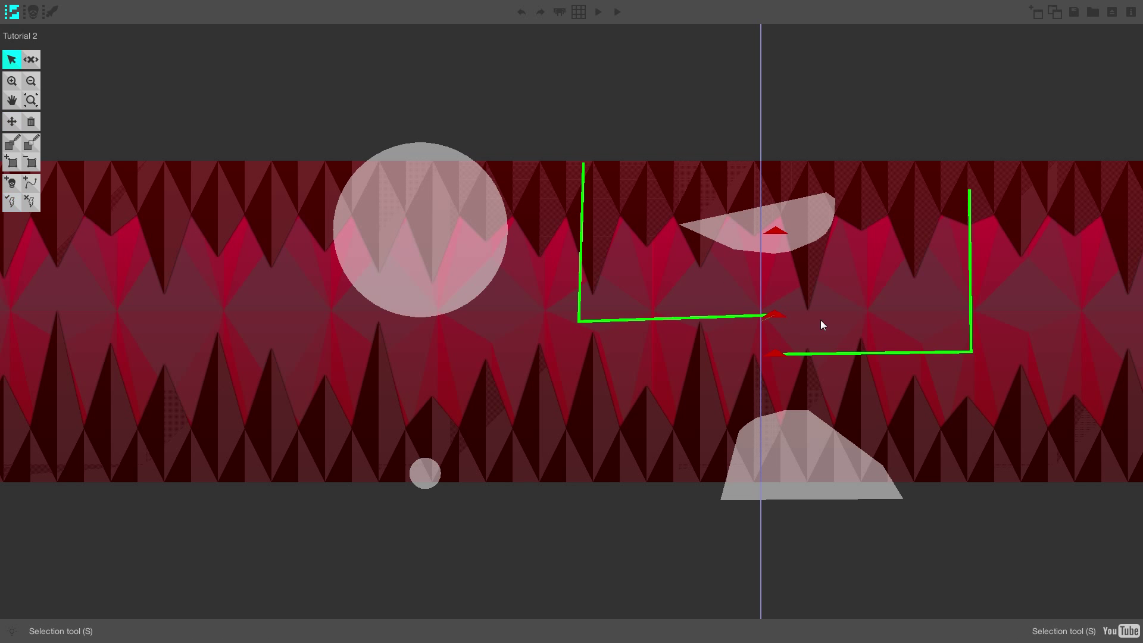
{"action": "left_click", "coordinate": [775, 316]}
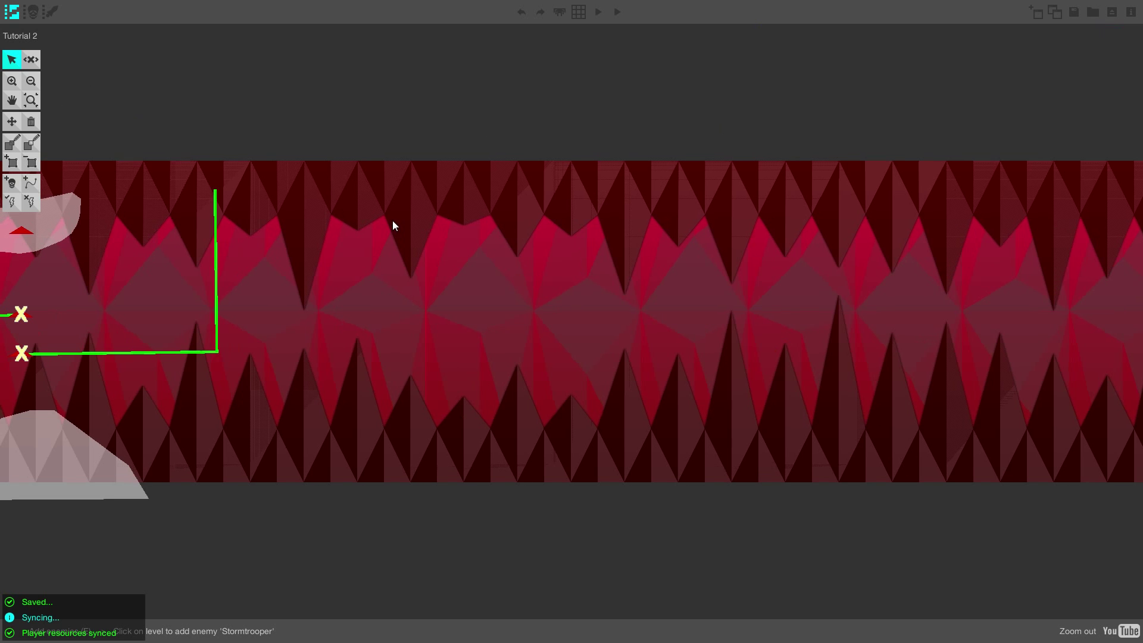
{"action": "middle_click_drag", "start_coordinate": [392, 222], "coordinate": [354, 222]}
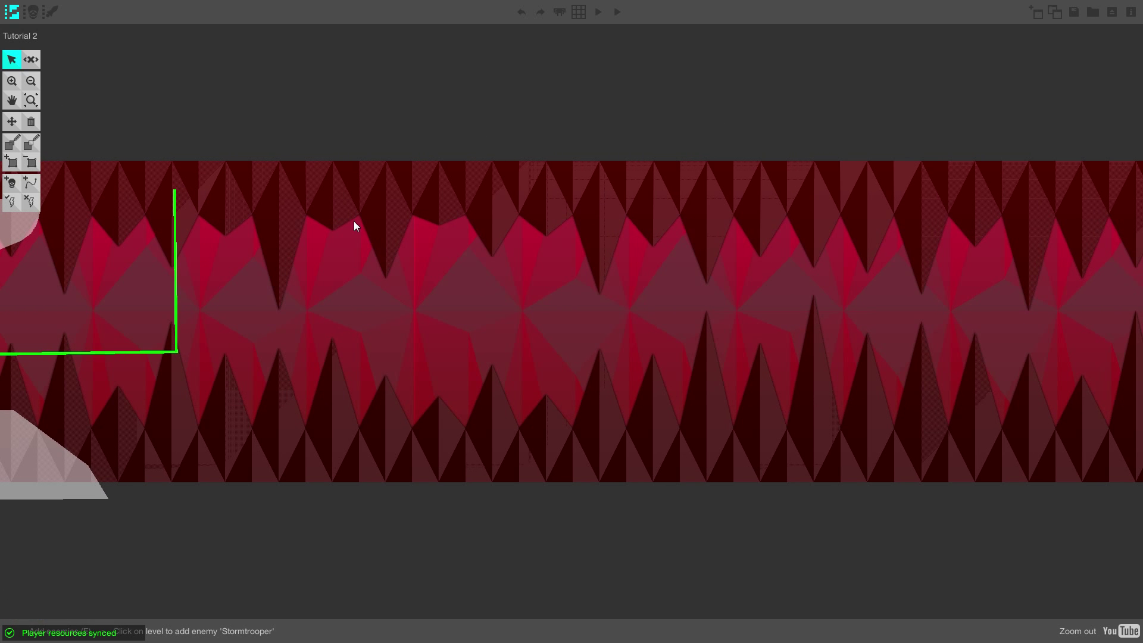
{"action": "middle_click_drag", "start_coordinate": [355, 223], "coordinate": [603, 243]}
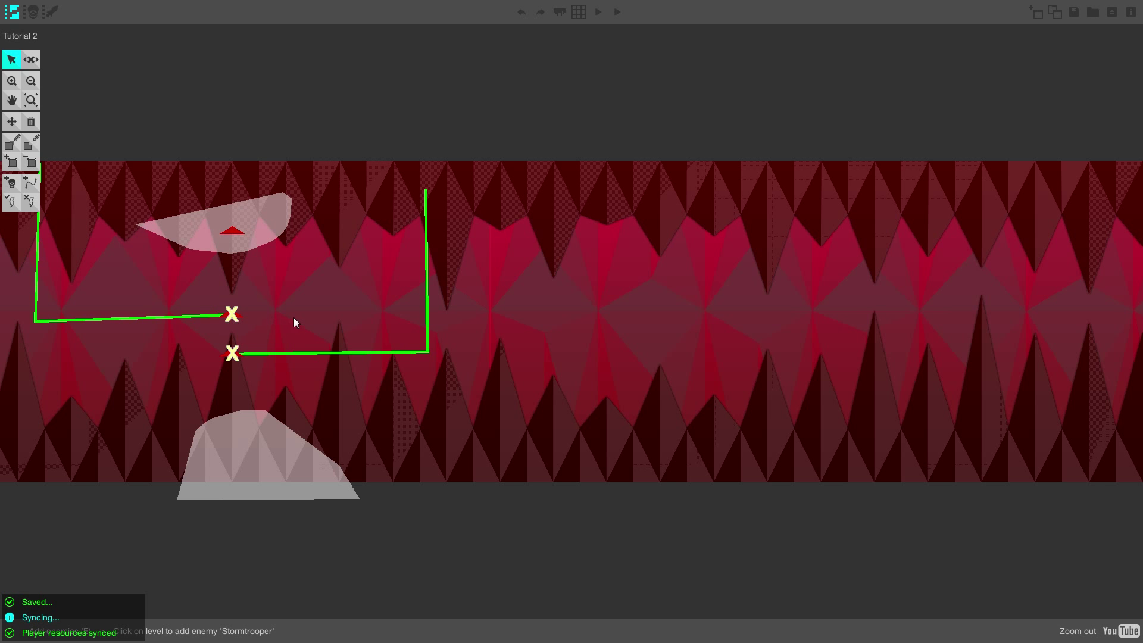
{"action": "mouse_move", "coordinate": [294, 317]}
{"action": "middle_mouse_down"}
{"action": "mouse_move", "coordinate": [31, 296]}
{"action": "mouse_move", "coordinate": [304, 305]}
{"action": "middle_mouse_up"}
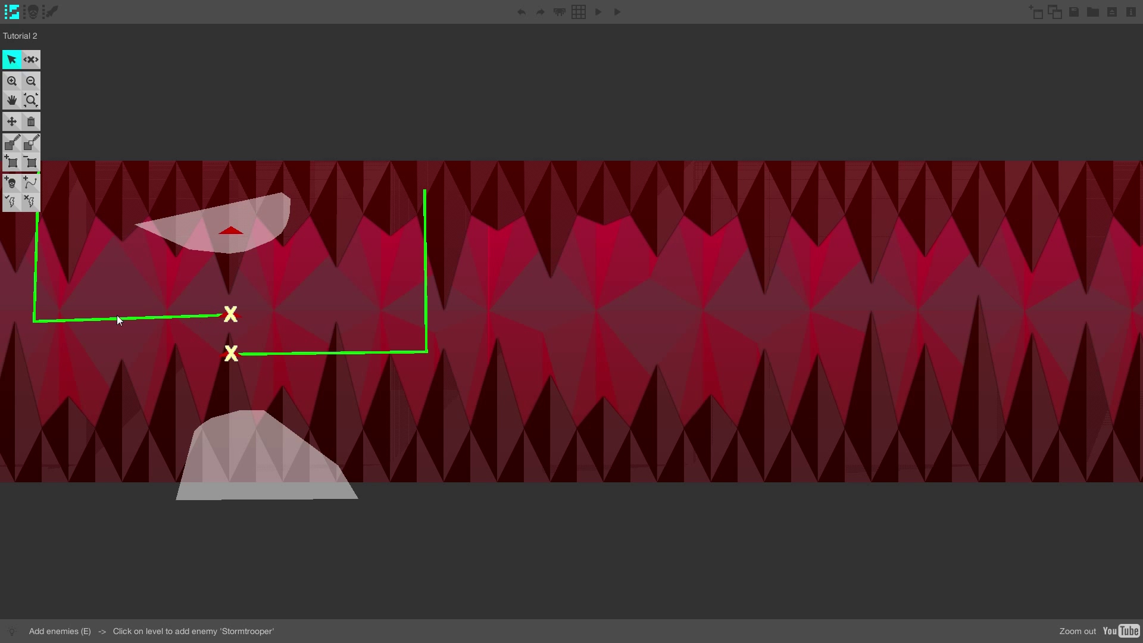
{"action": "middle_click_drag", "start_coordinate": [426, 441], "coordinate": [365, 432]}
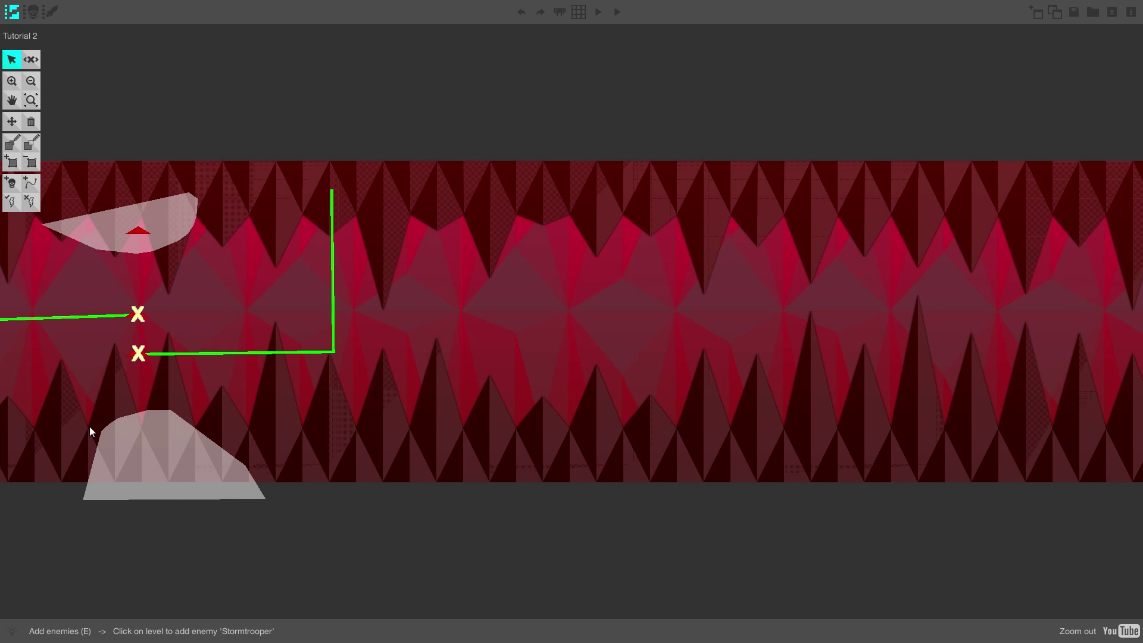
{"action": "middle_click_drag", "start_coordinate": [90, 429], "coordinate": [239, 415]}
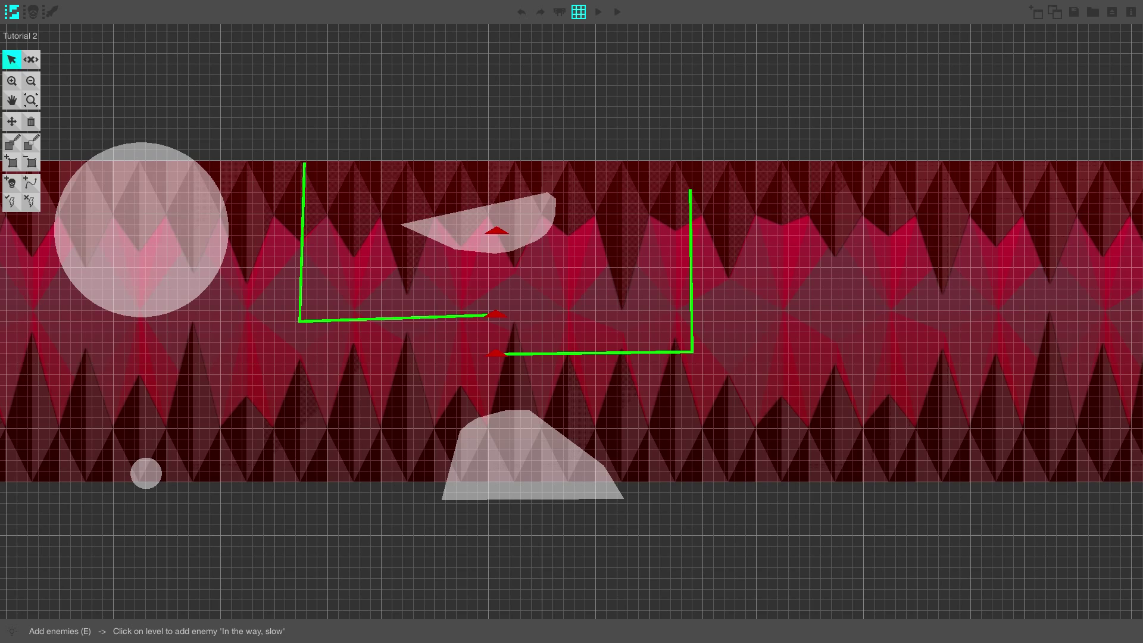
Step: Test play the level from the current view position with both path enemies marked with an X
{"action": "mouse_move", "coordinate": [293, 453]}
{"action": "middle_mouse_down"}
{"action": "mouse_move", "coordinate": [307, 453]}
{"action": "mouse_move", "coordinate": [276, 450]}
{"action": "middle_mouse_up"}
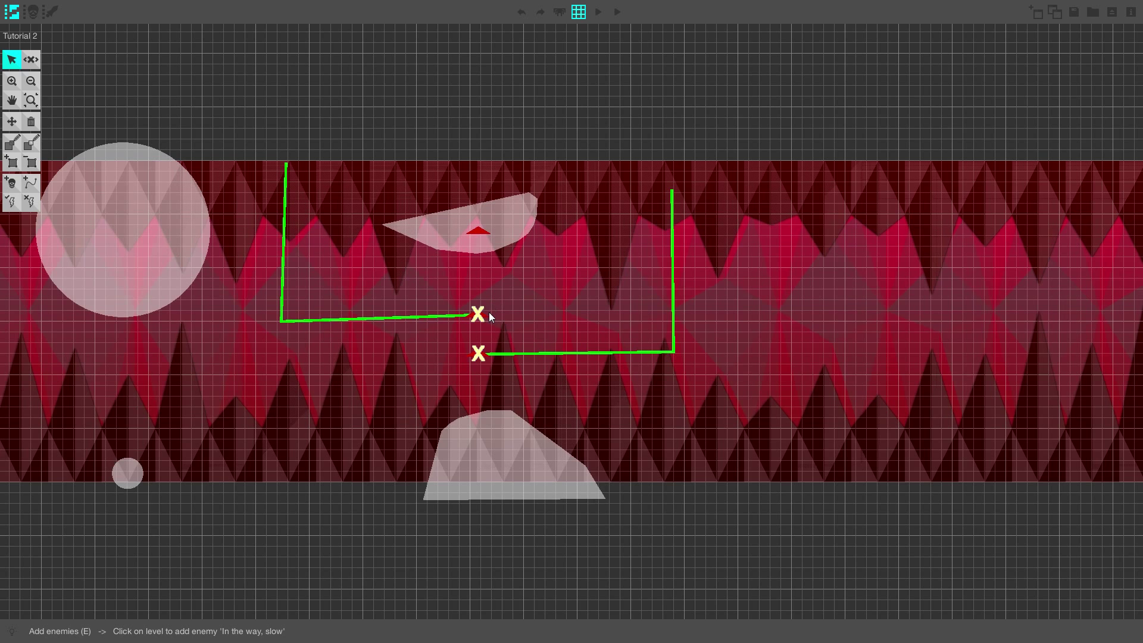
{"action": "left_click", "coordinate": [615, 13]}
{"action": "left_click", "coordinate": [587, 348]}
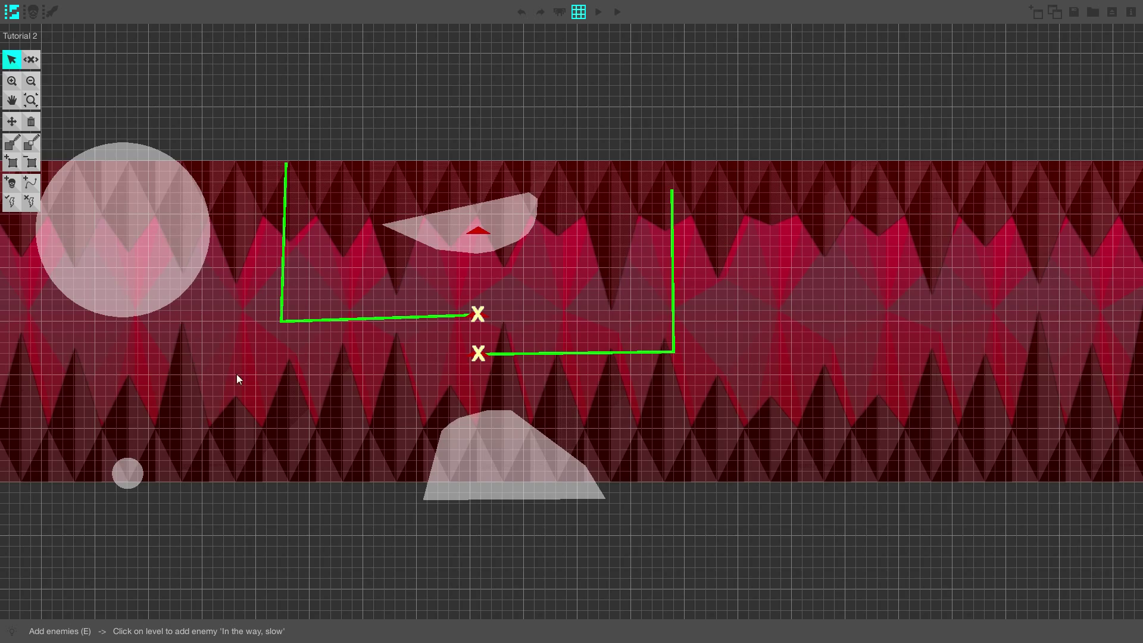
Step: Check the middle enemy's copy settings and test play from an earlier view position where the path enemies are unmarked
{"action": "middle_click_drag", "start_coordinate": [237, 373], "coordinate": [427, 390]}
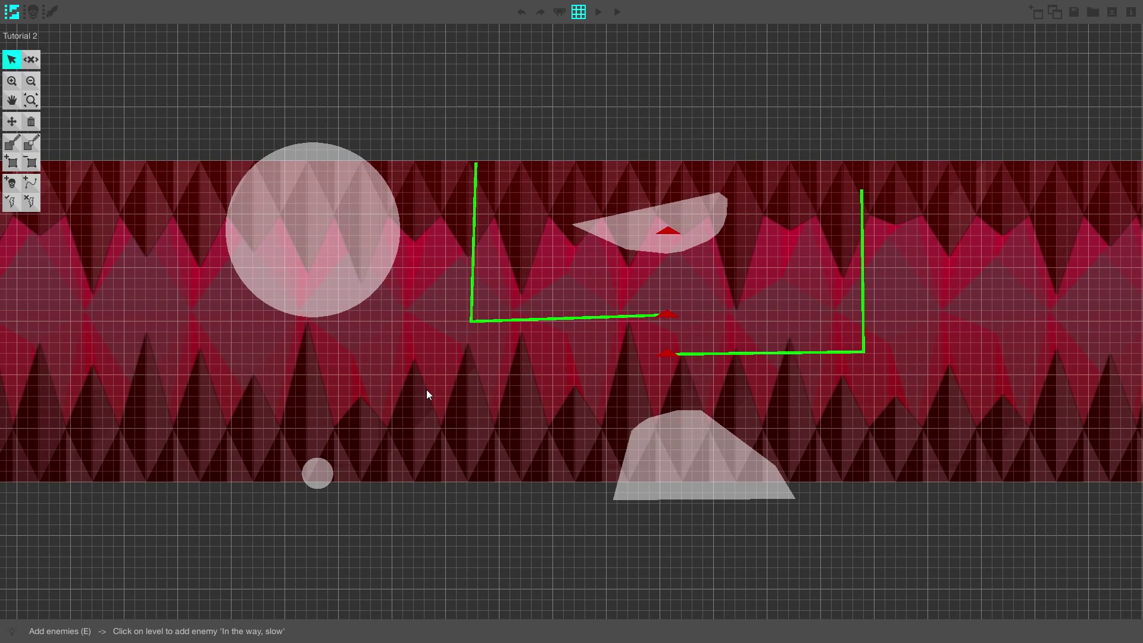
{"action": "left_click", "coordinate": [669, 315]}
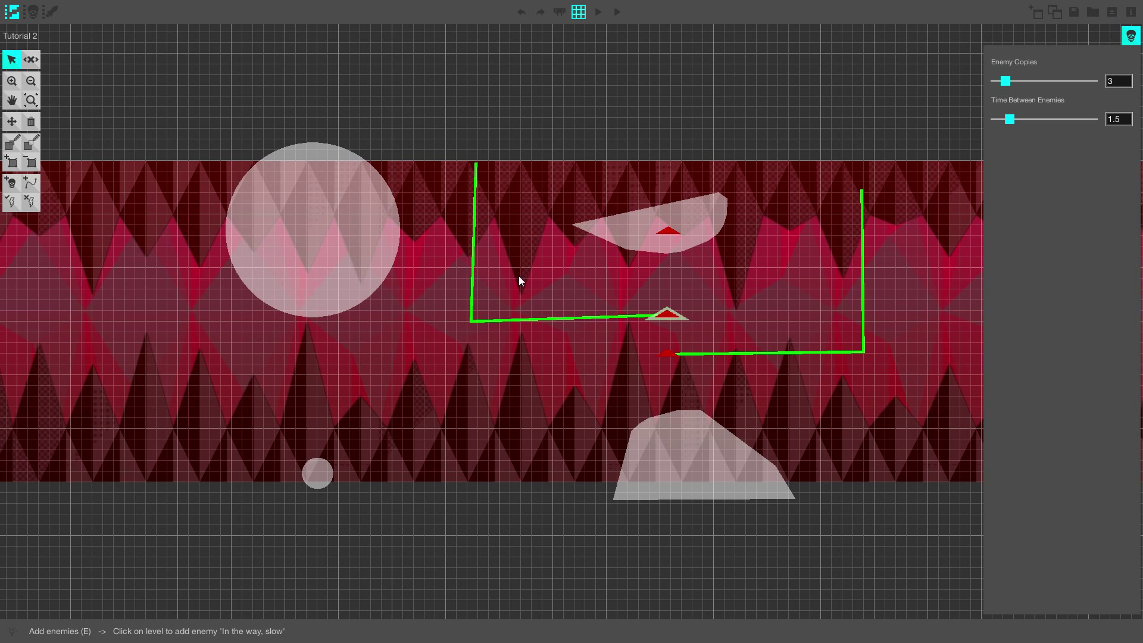
{"action": "left_click", "coordinate": [305, 237]}
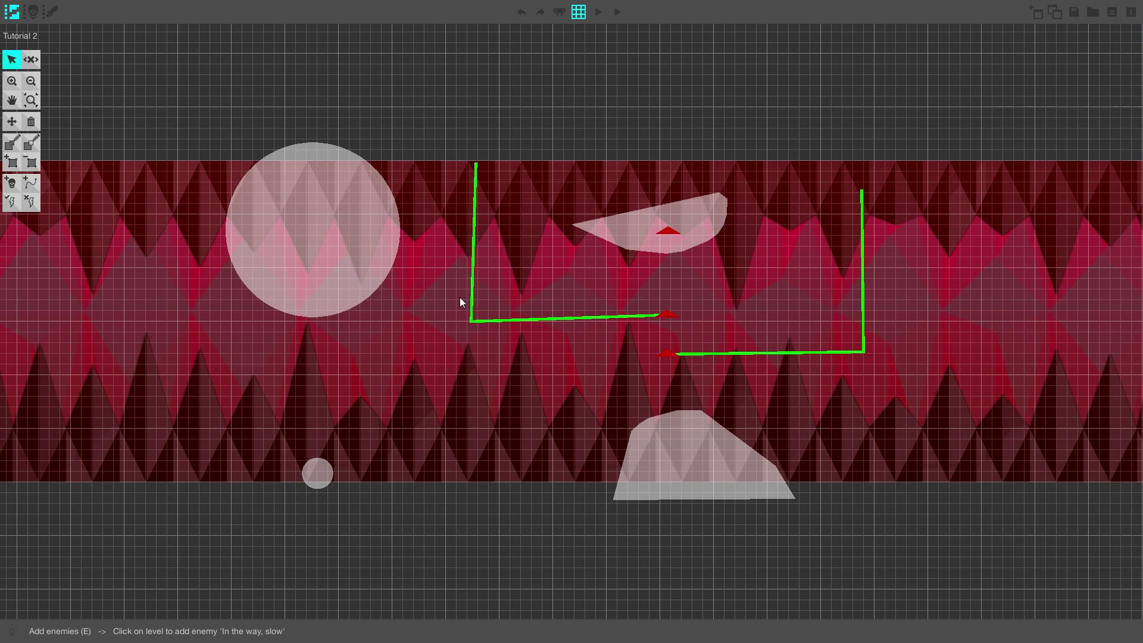
{"action": "left_click", "coordinate": [617, 12]}
{"action": "left_click", "coordinate": [569, 355]}
Step: Test play the level from a view position well before the large circle, and return to the editor
{"action": "middle_click_drag", "start_coordinate": [319, 411], "coordinate": [596, 384]}
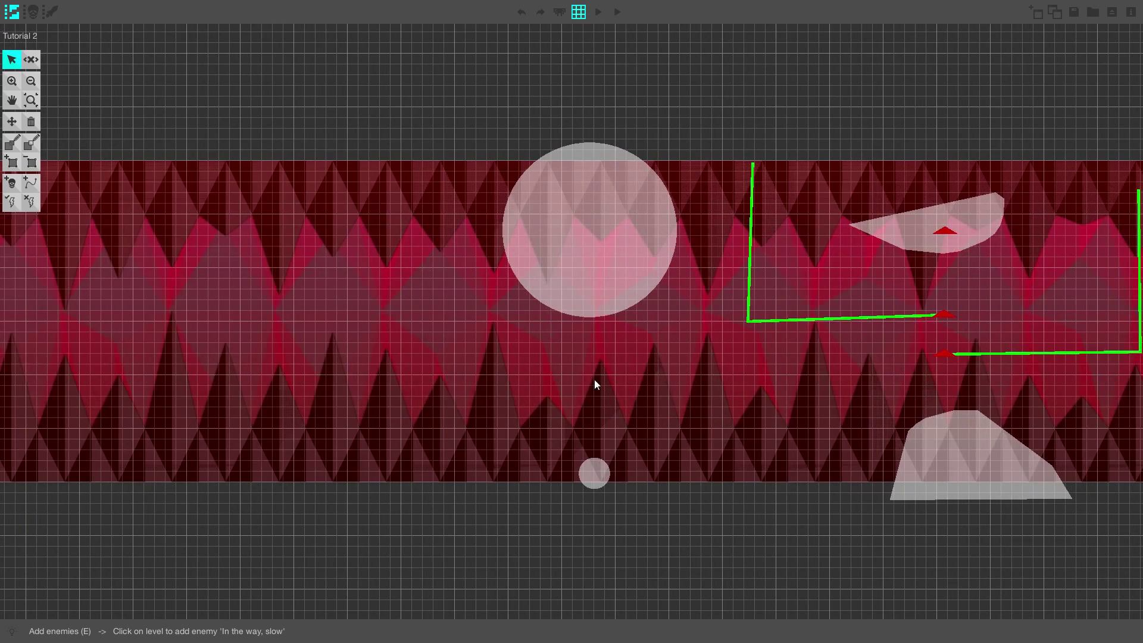
{"action": "middle_click_drag", "start_coordinate": [434, 204], "coordinate": [512, 199]}
{"action": "left_click", "coordinate": [617, 12]}
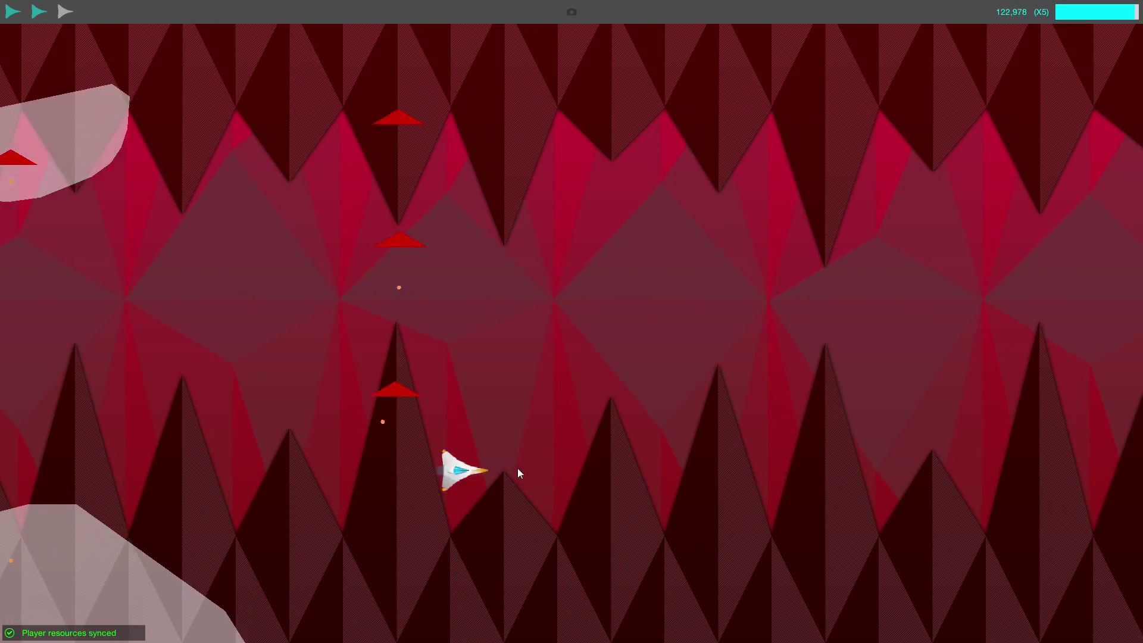
{"action": "key", "text": "Escape"}
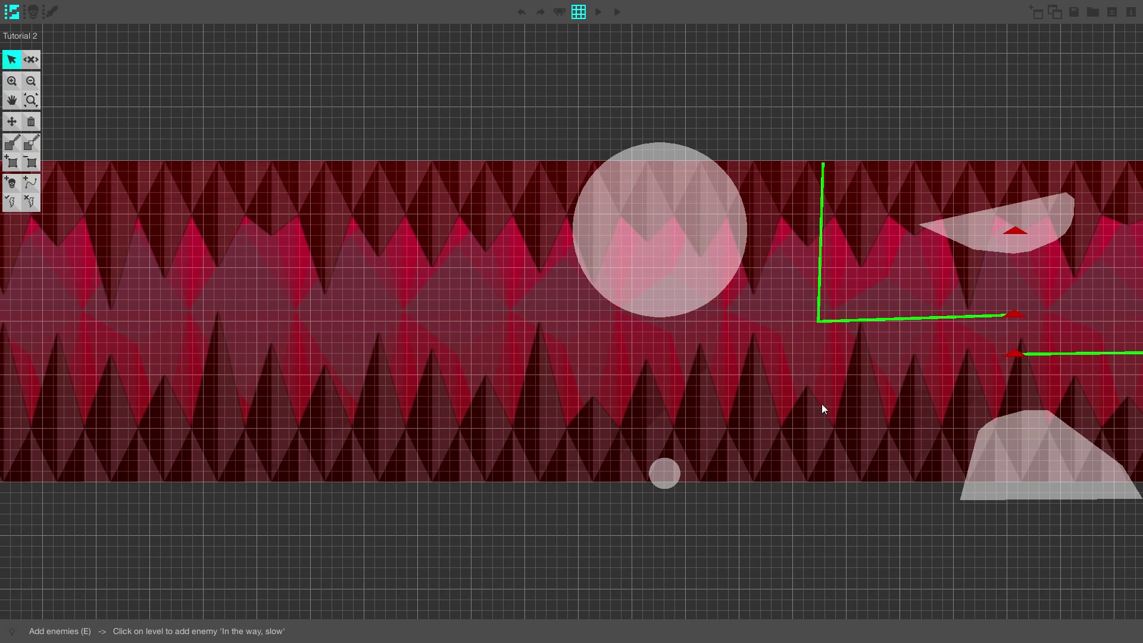
Step: Check the enemy markers along the level again and start a test play of the whole level
{"action": "middle_click_drag", "start_coordinate": [822, 405], "coordinate": [586, 414]}
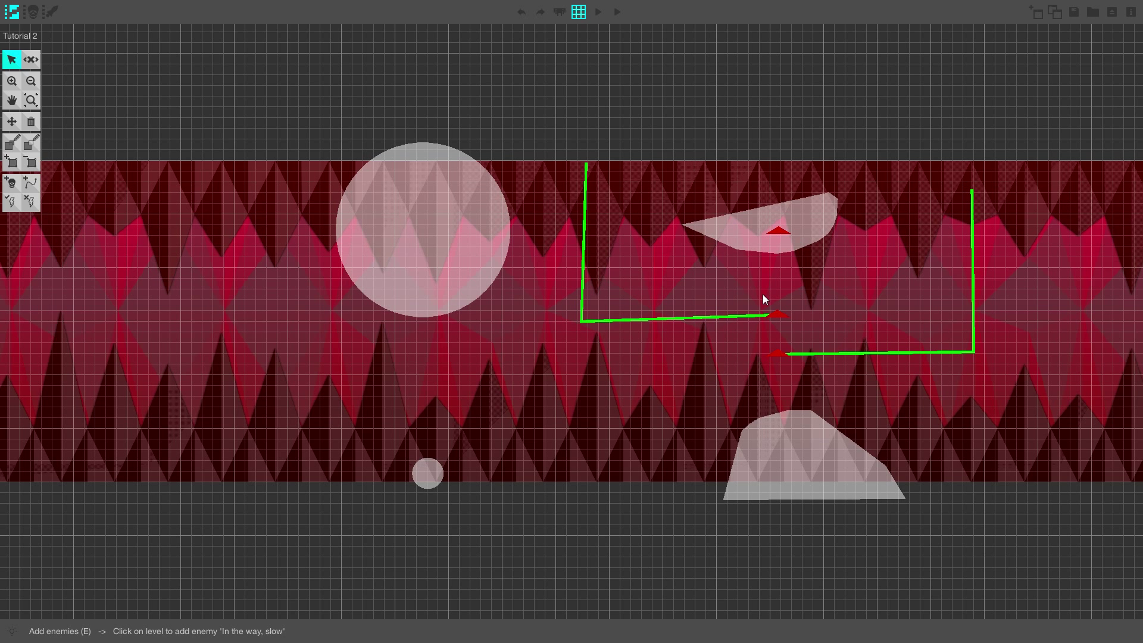
{"action": "middle_click_drag", "start_coordinate": [393, 429], "coordinate": [714, 410]}
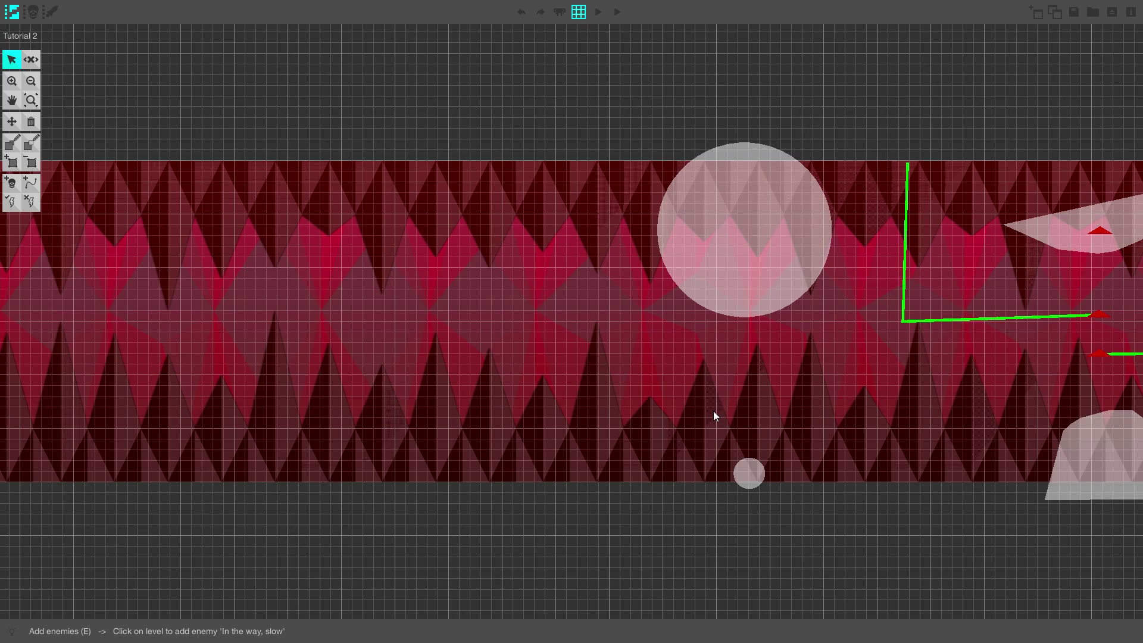
{"action": "middle_click_drag", "start_coordinate": [417, 395], "coordinate": [376, 404]}
{"action": "left_click", "coordinate": [598, 22]}
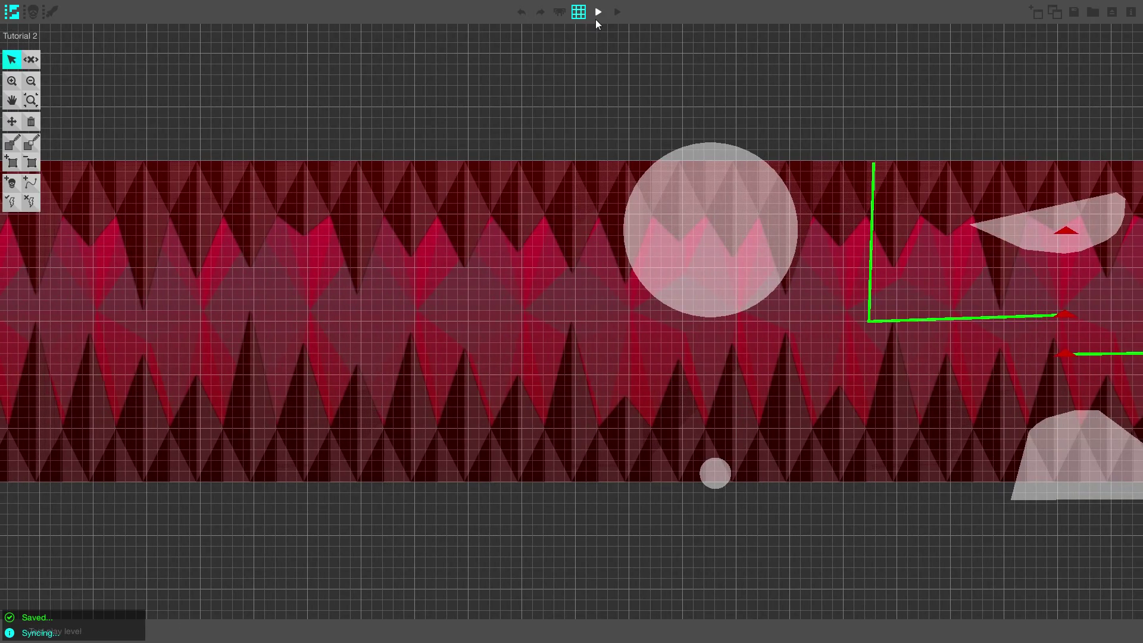